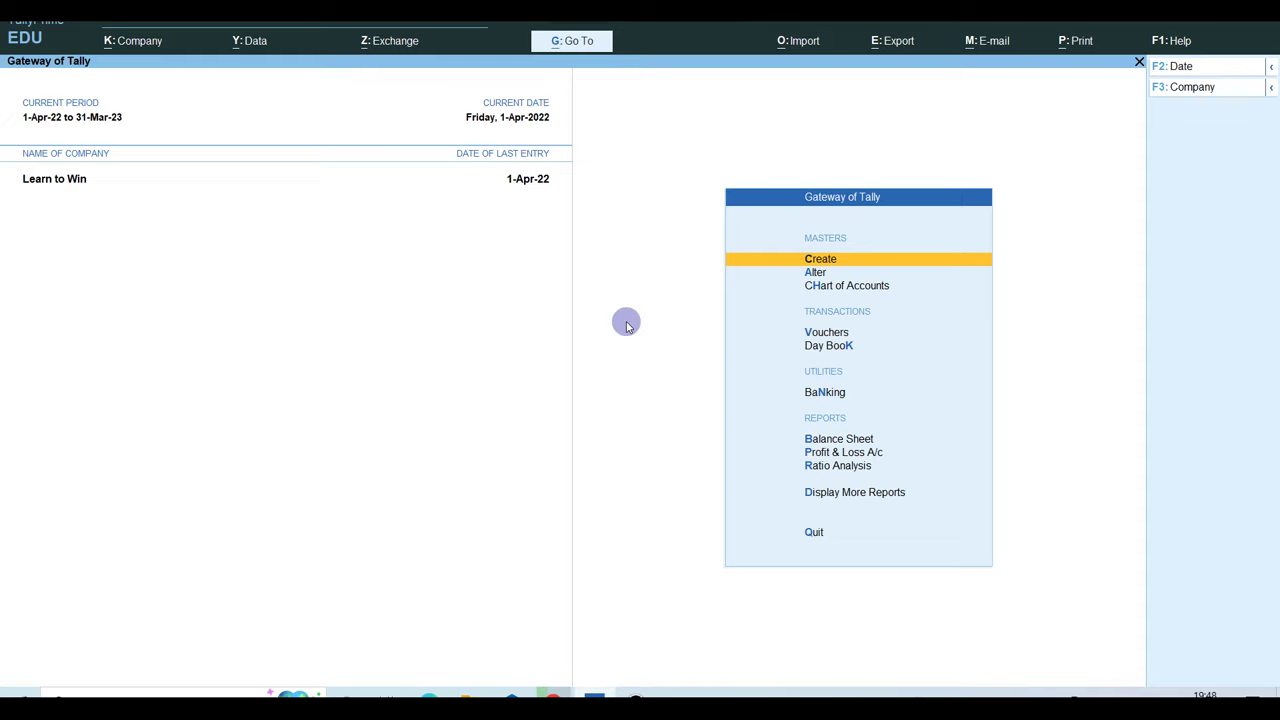
# - Open accounting voucher creation and switch the voucher type to Payment
pyautogui.press('Down')
pyautogui.press('Down')
pyautogui.press('Down')
pyautogui.press('Down')
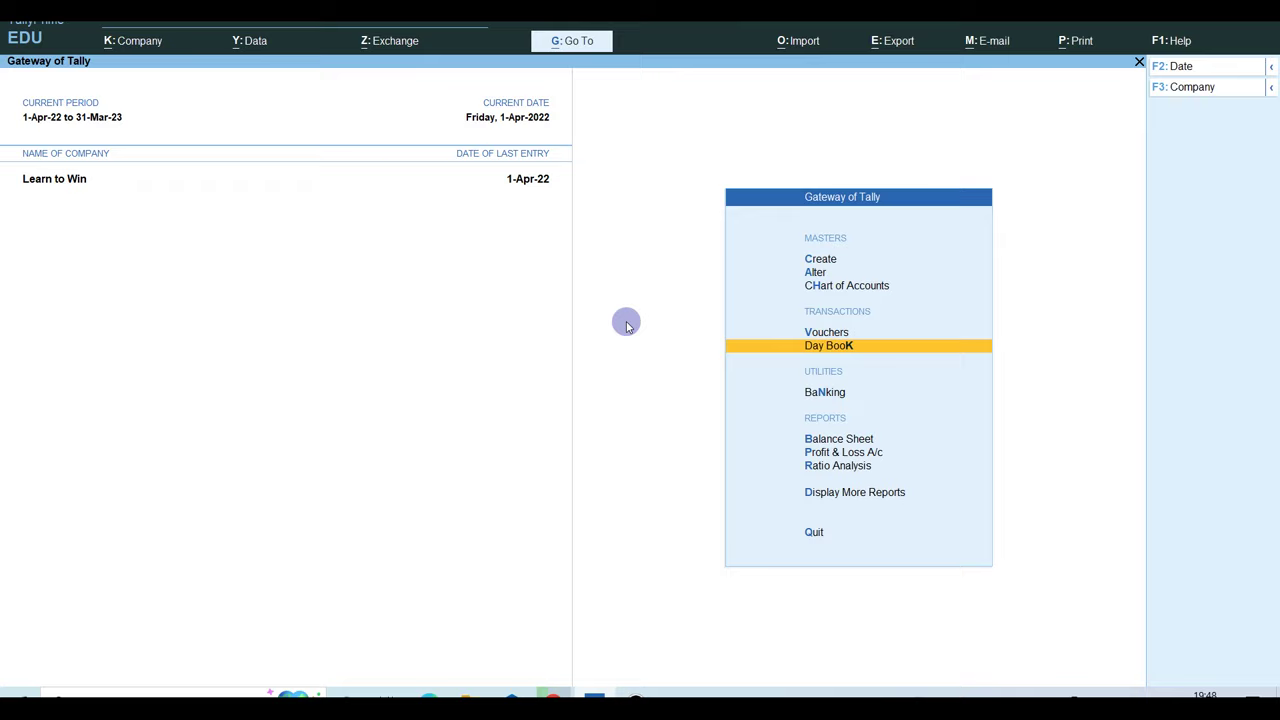
pyautogui.press('Up')
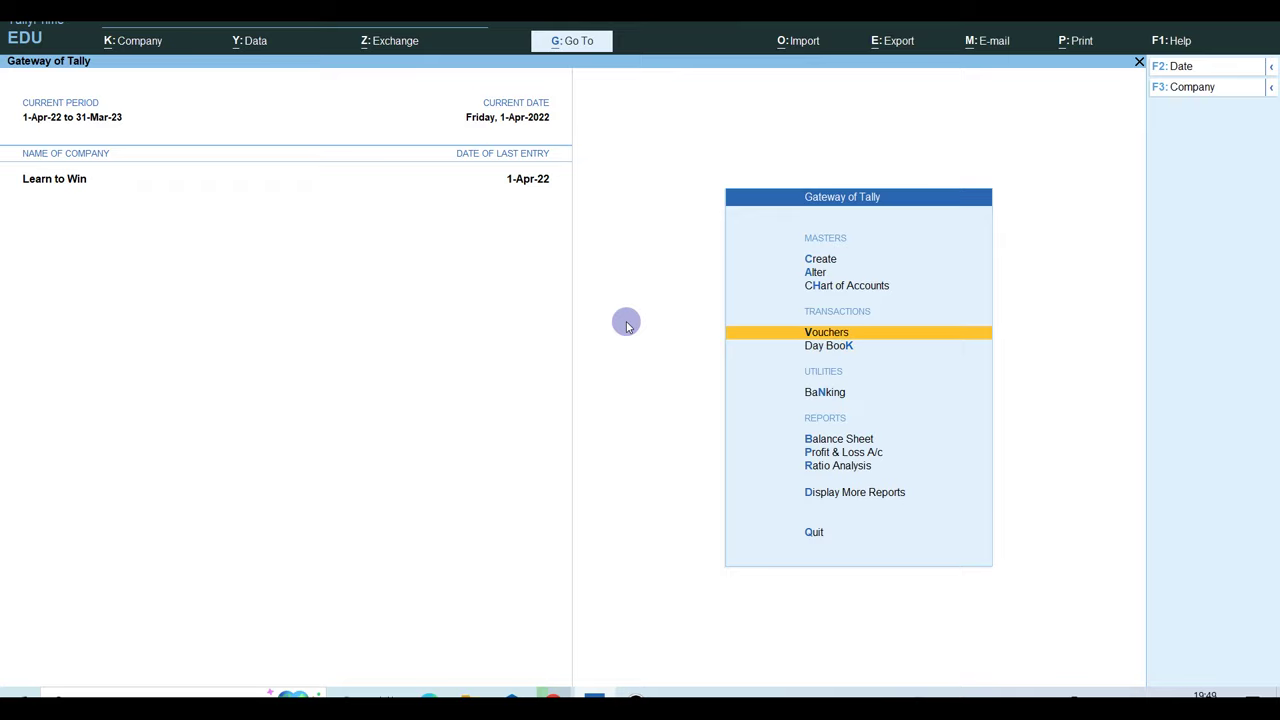
pyautogui.press('Return')
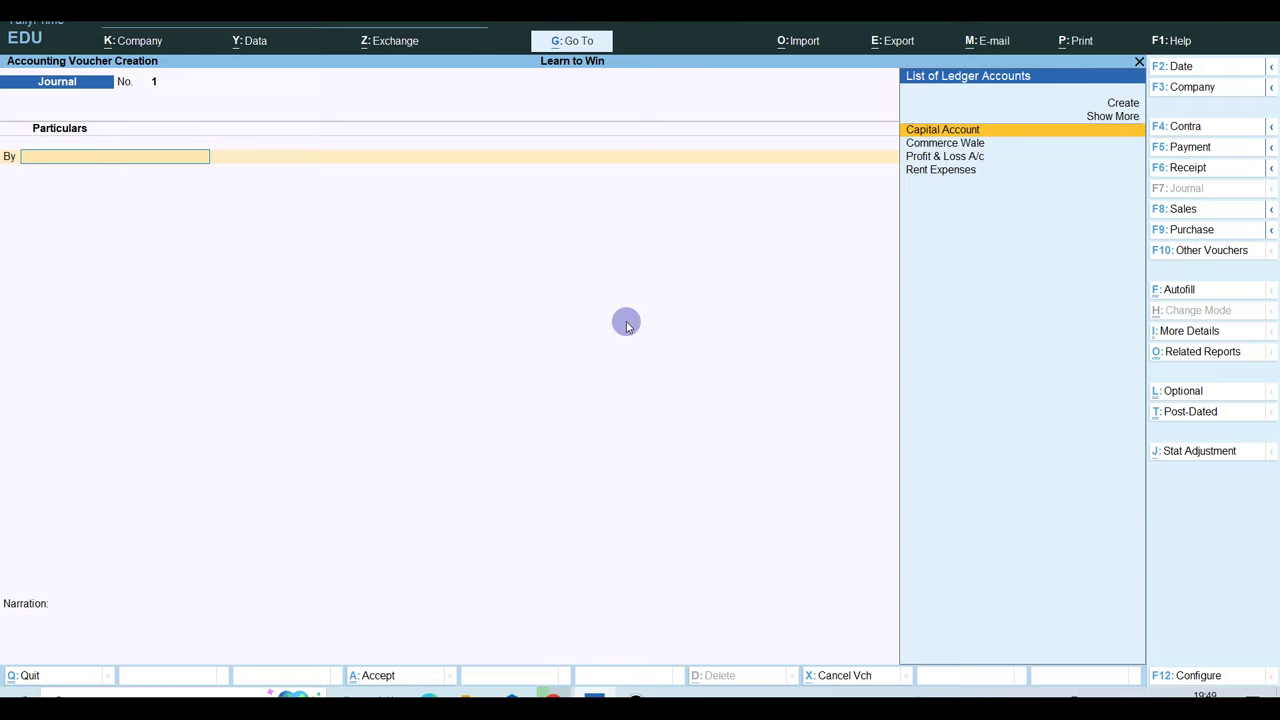
pyautogui.click(1176, 147)
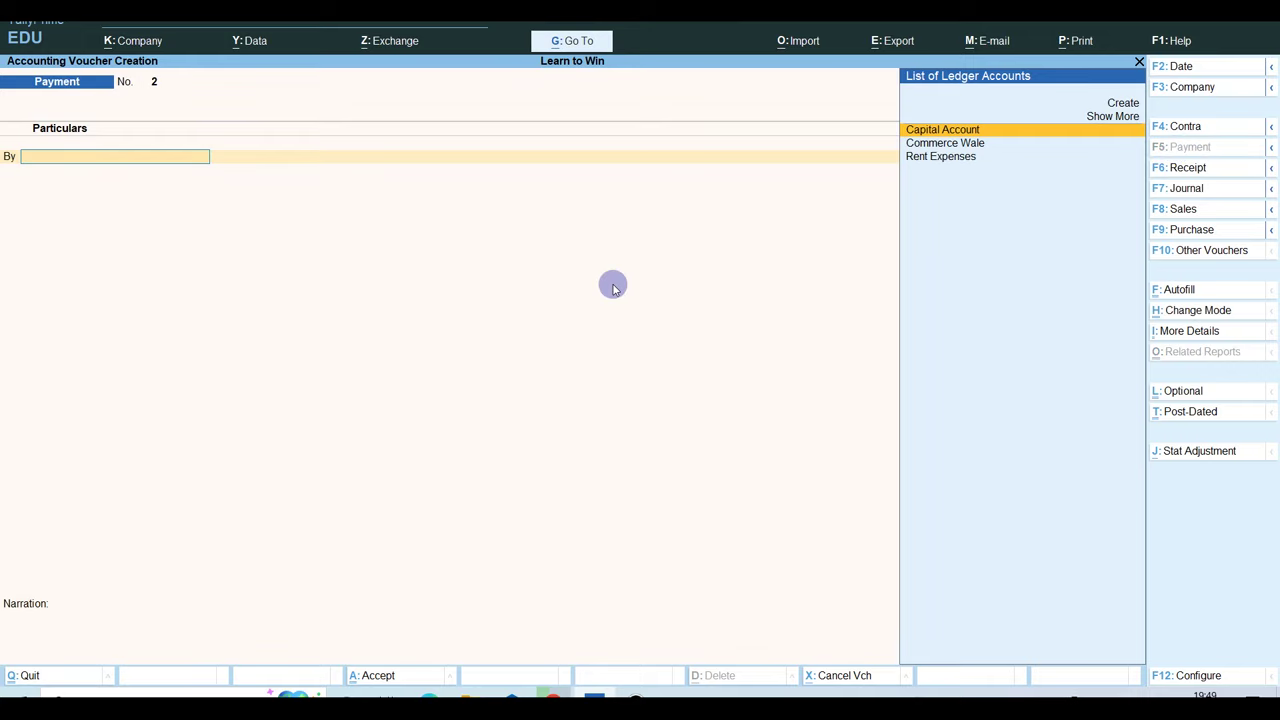
# - Debit Rent Expenses with 30,000 and select Bank as the credit ledger in the payment voucher
pyautogui.write('Rent')
pyautogui.press('Return')
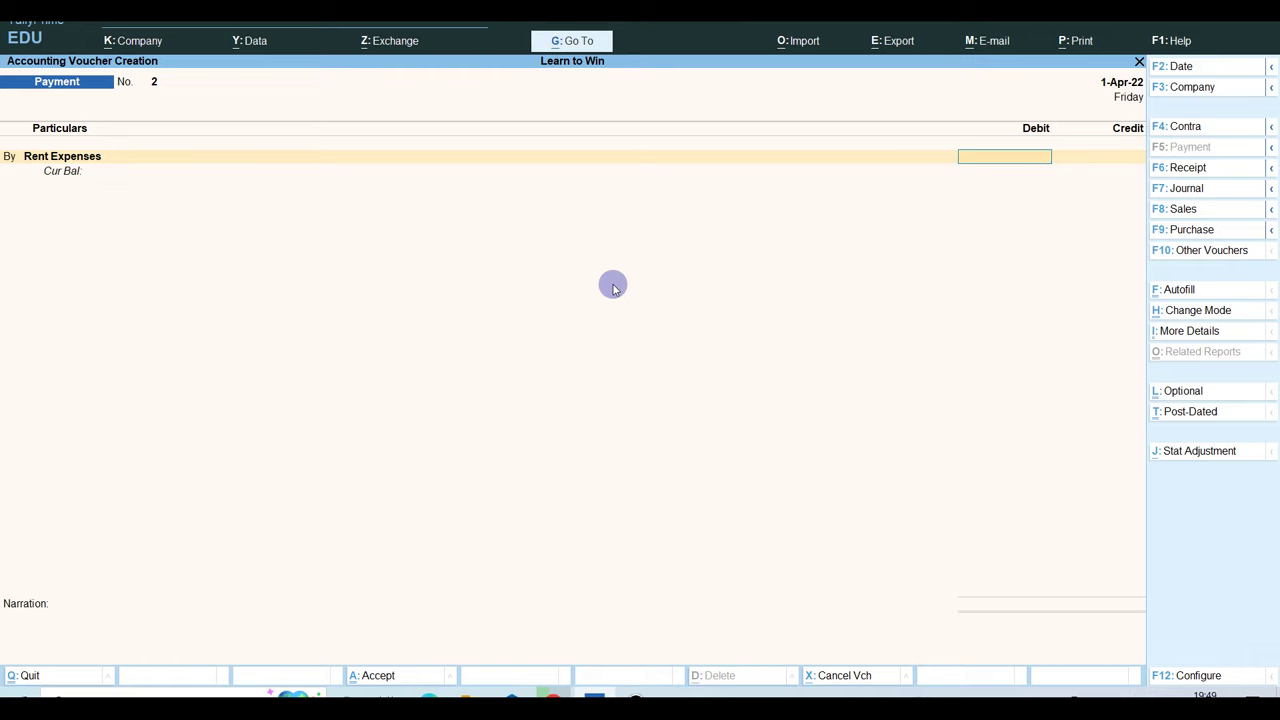
pyautogui.write('30000')
pyautogui.press('Return')
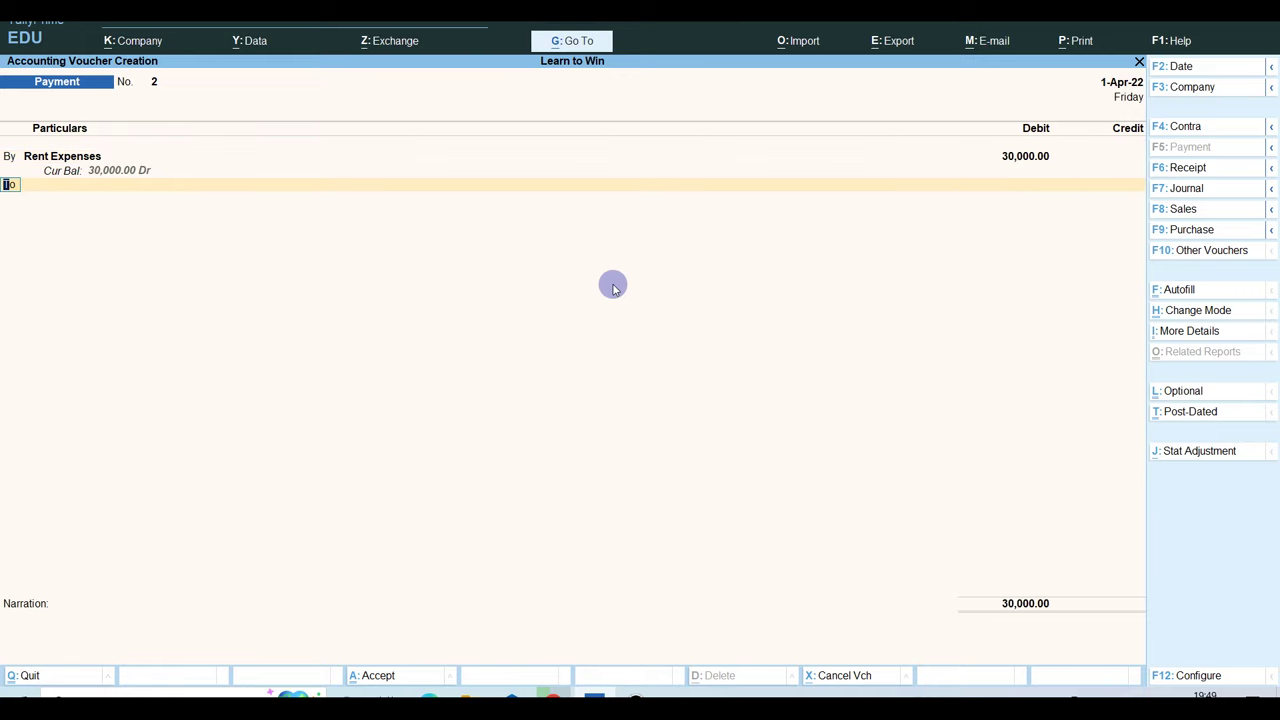
pyautogui.write('Ban')
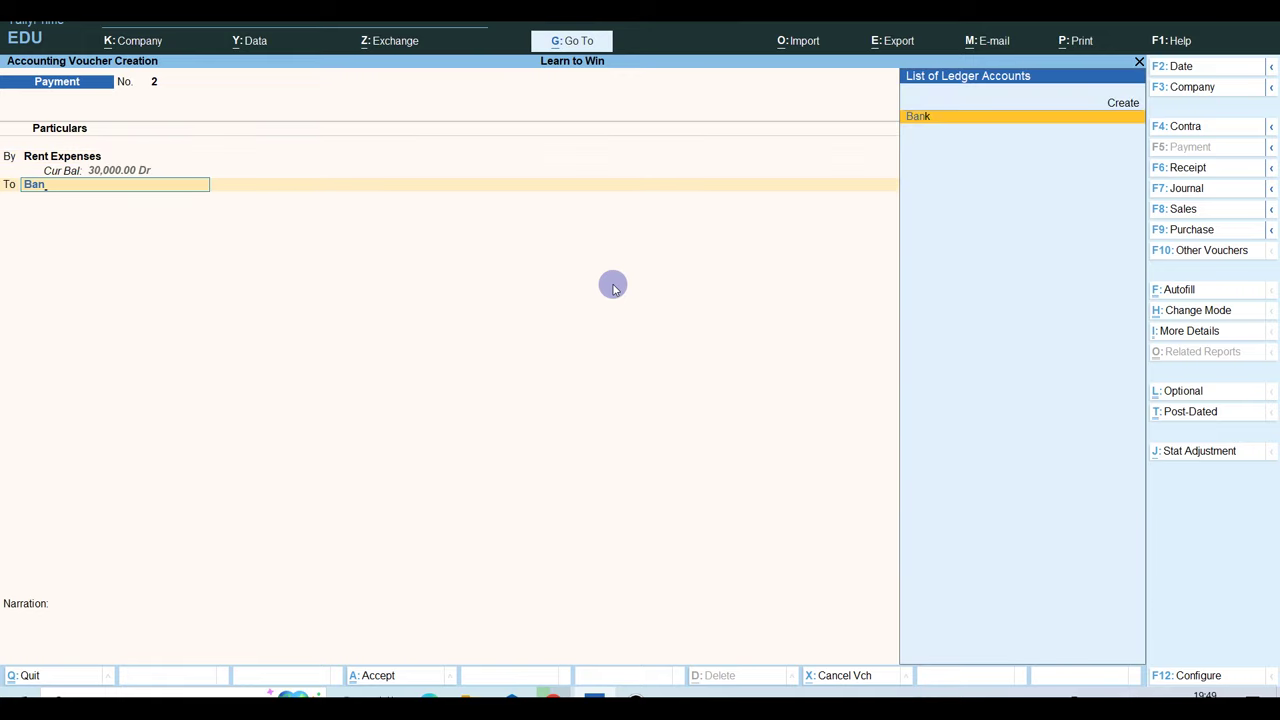
pyautogui.press('Return')
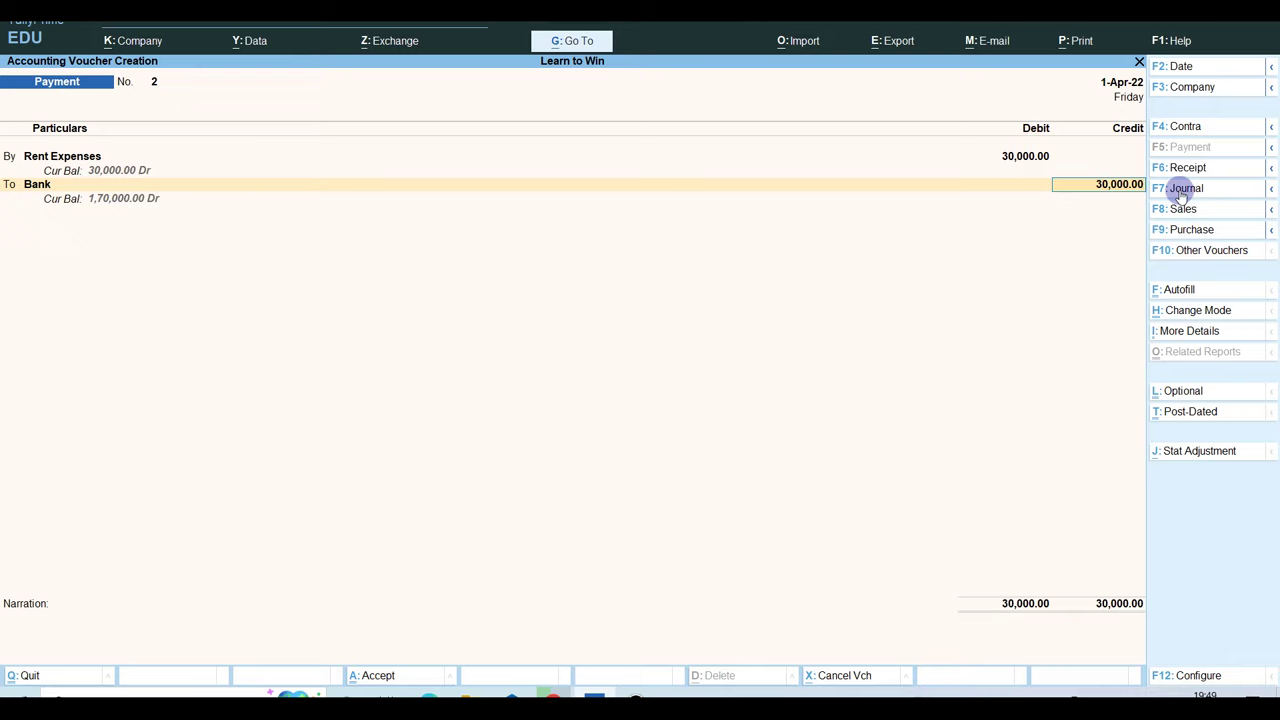
# - Change the voucher type to Journal and replace the Bank credit ledger with Commerce Wale, keeping the 30,000 debit to Rent Expenses
pyautogui.press('F7')
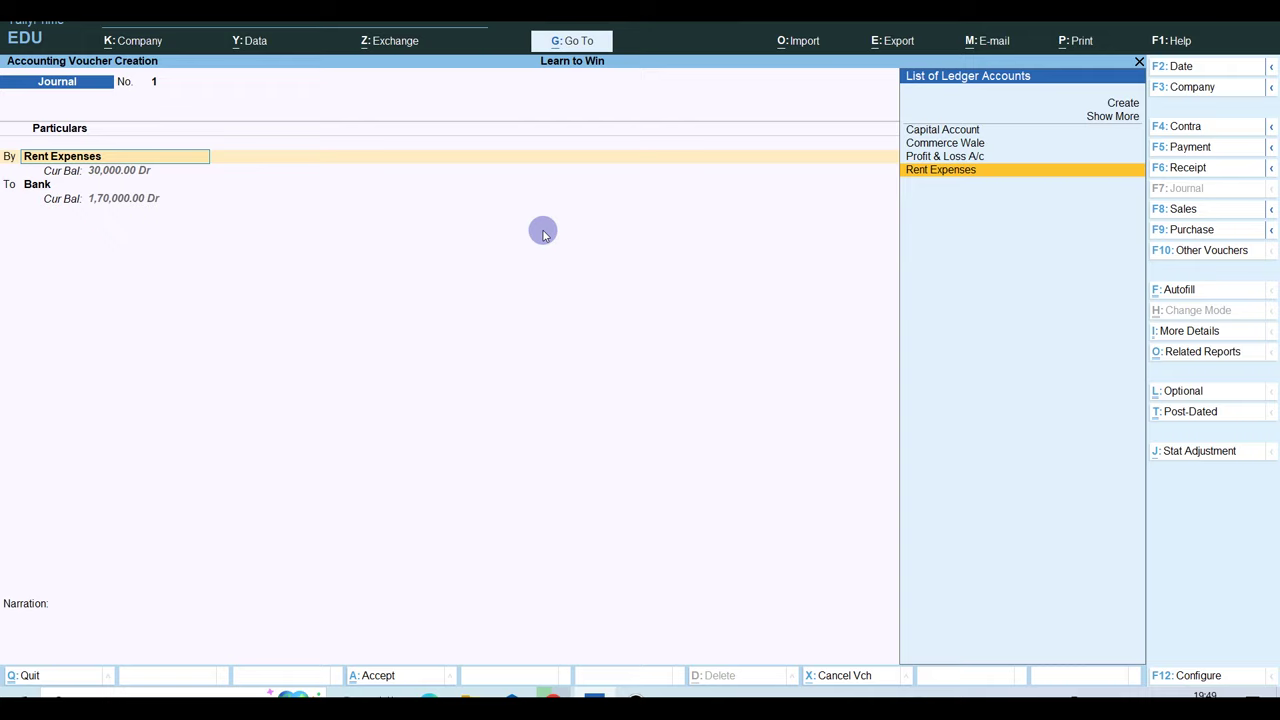
pyautogui.press('Return')
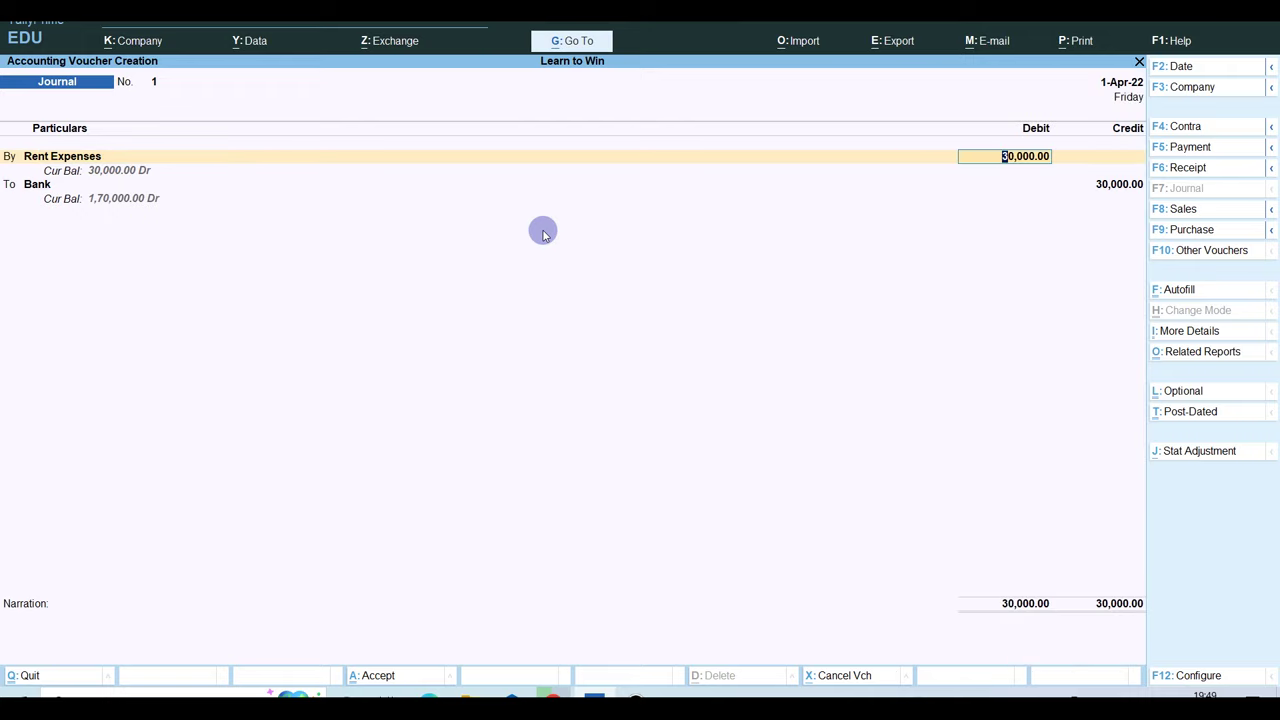
pyautogui.press('Return')
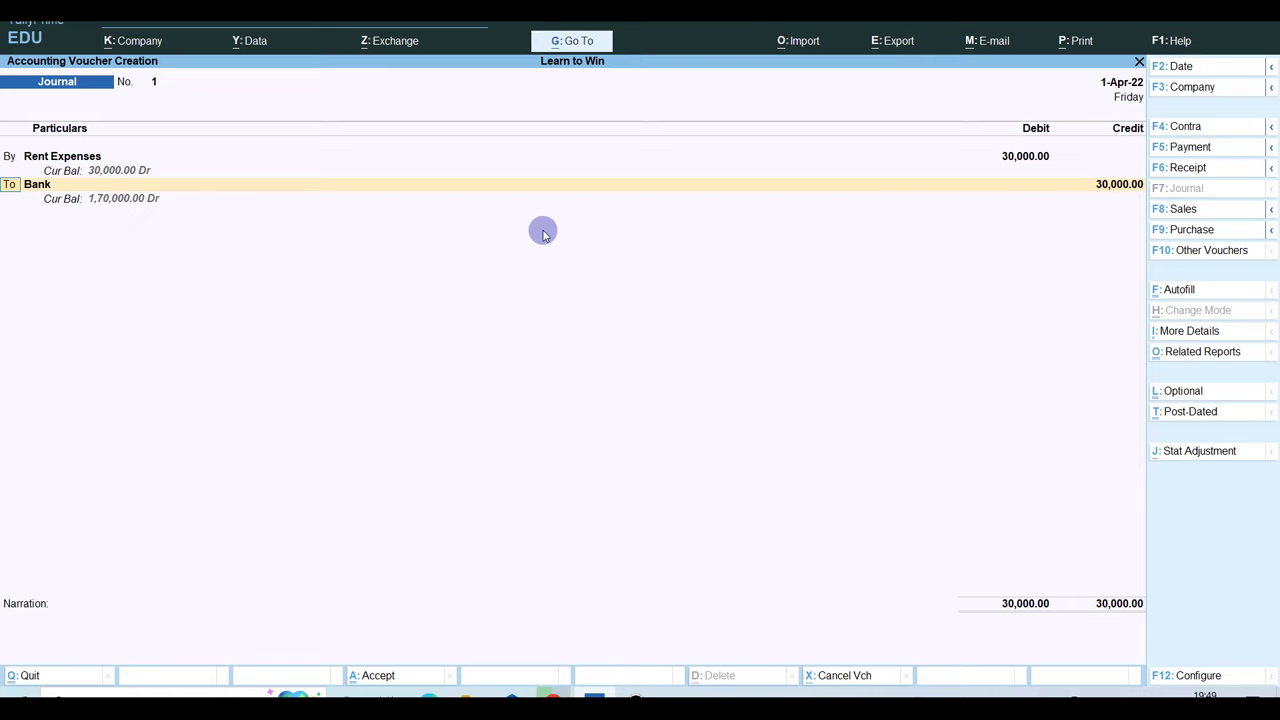
pyautogui.press('Return')
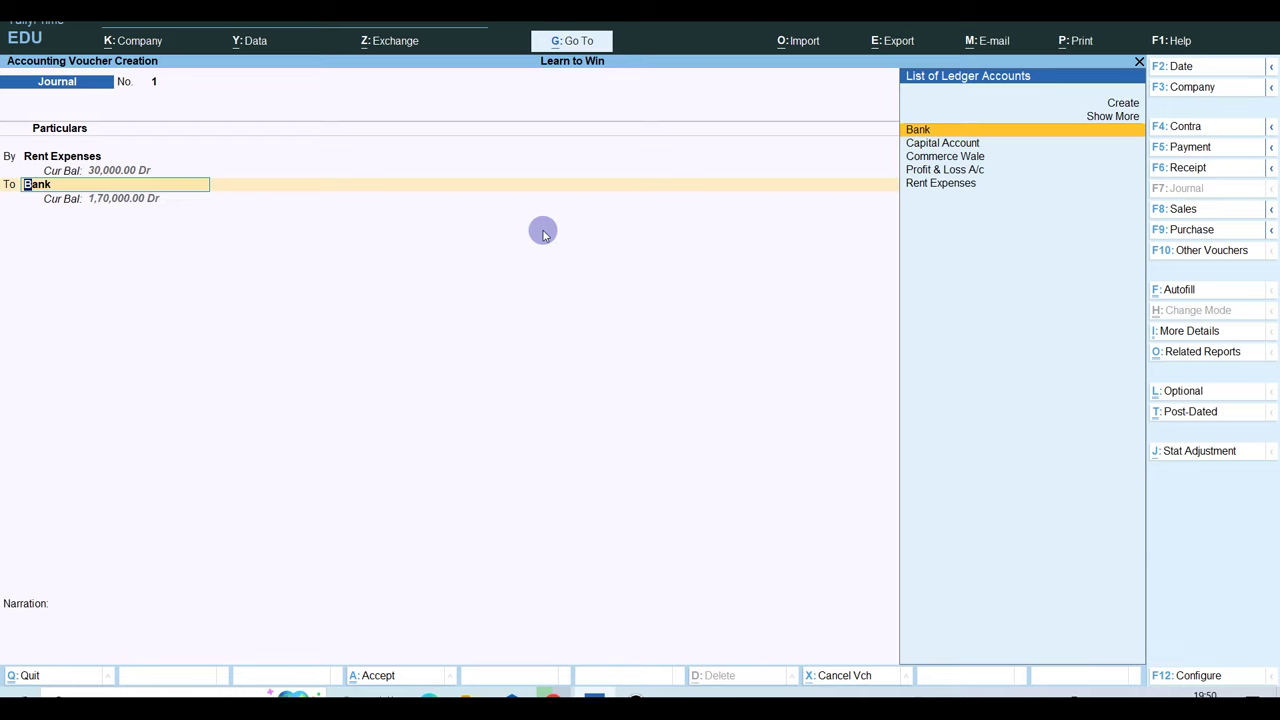
pyautogui.press('Down')
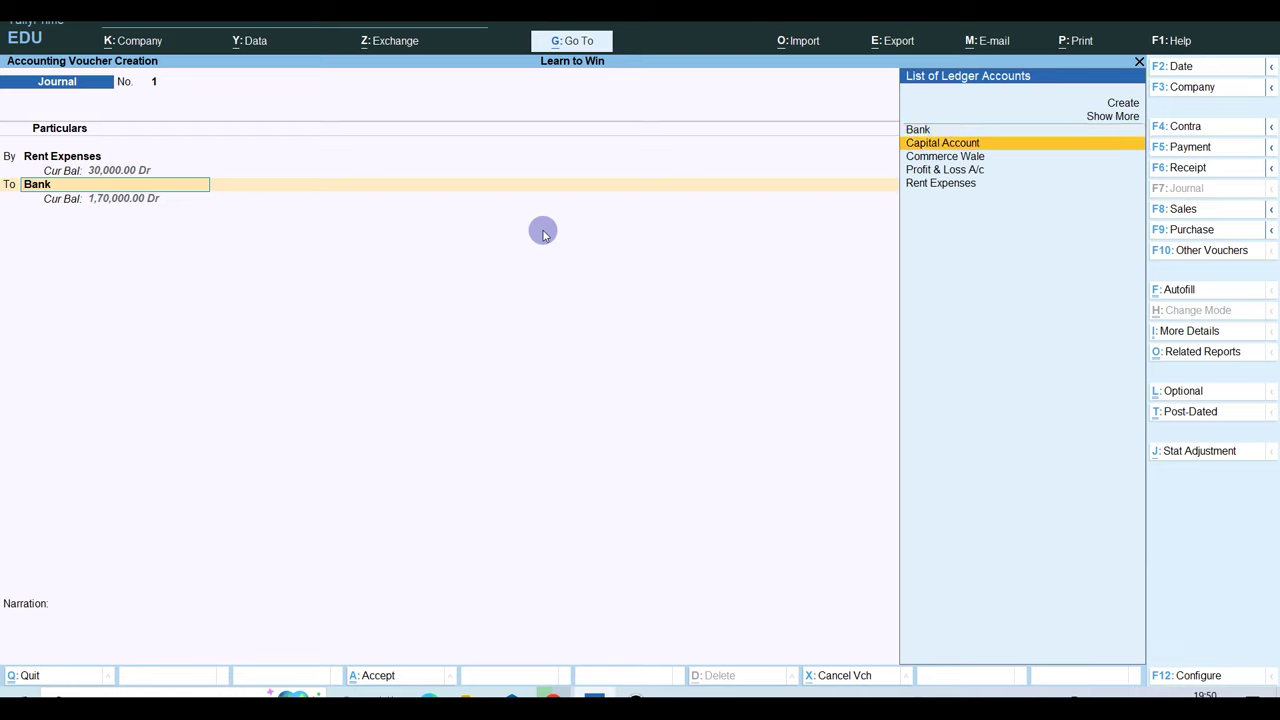
pyautogui.press('Down')
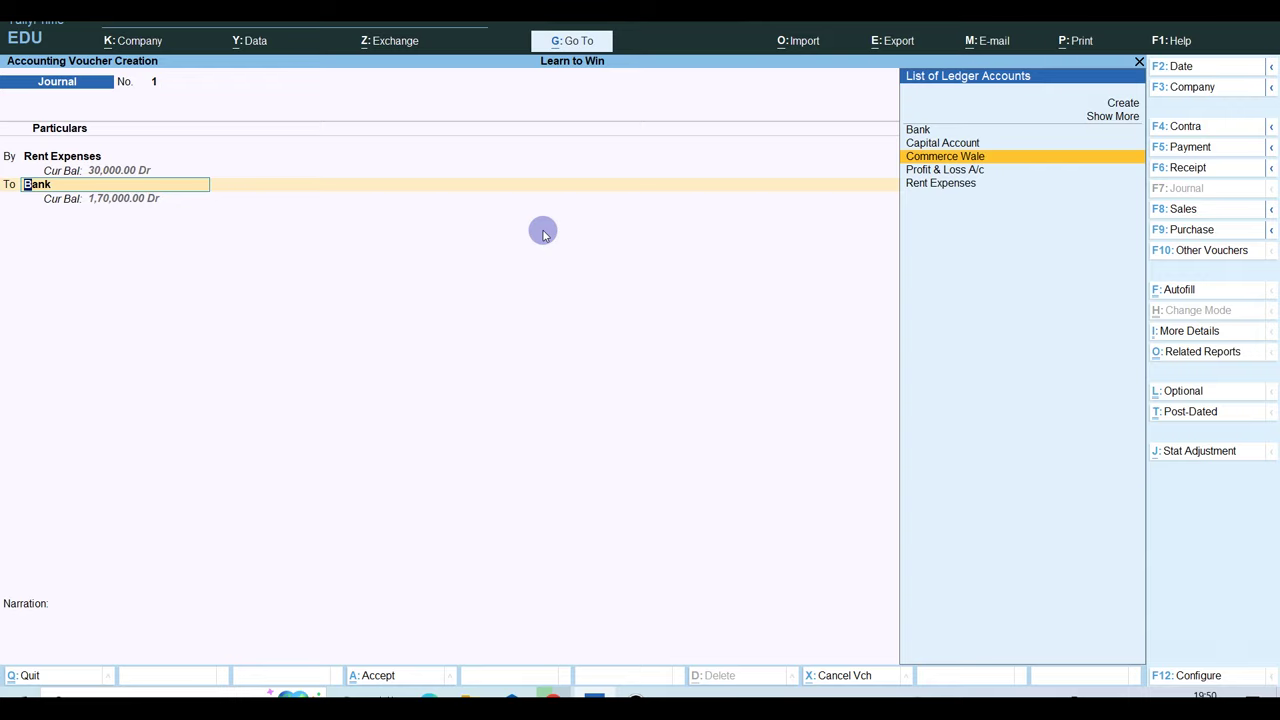
pyautogui.press('Return')
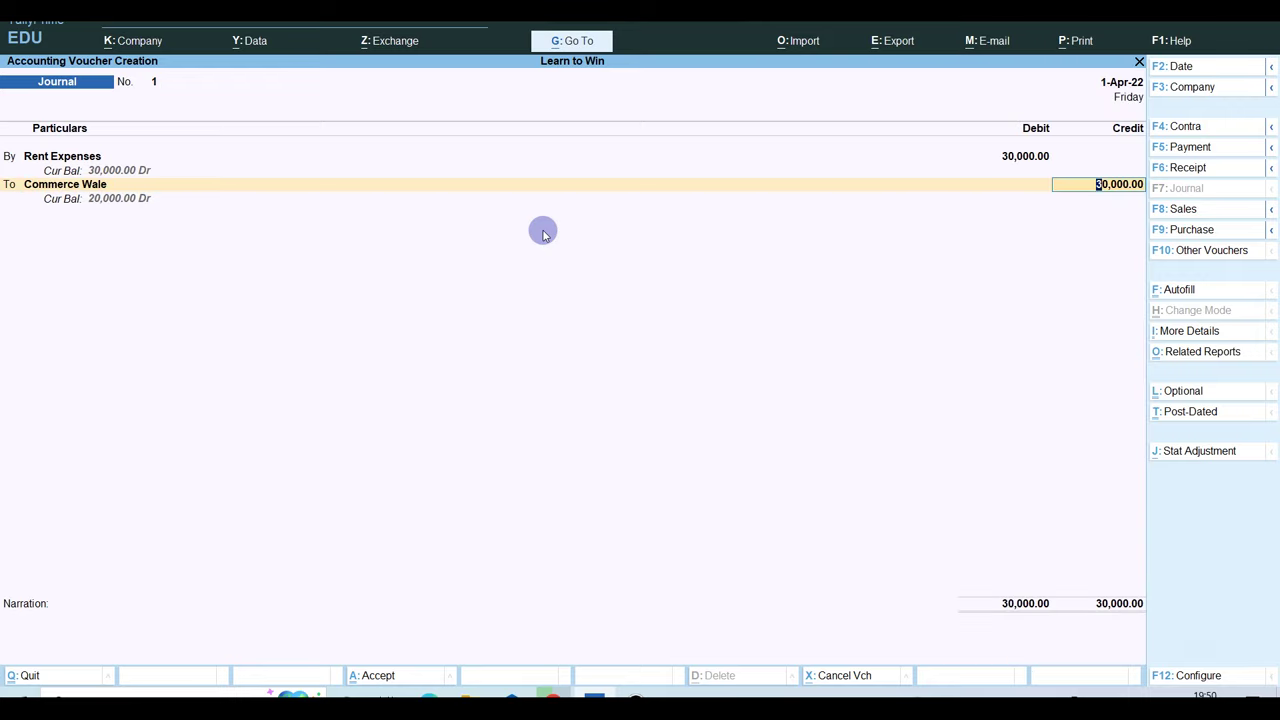
# - Examine the Commerce Wale ledger's group and tax details from the voucher, and return without saving changes
pyautogui.press('BackSpace')
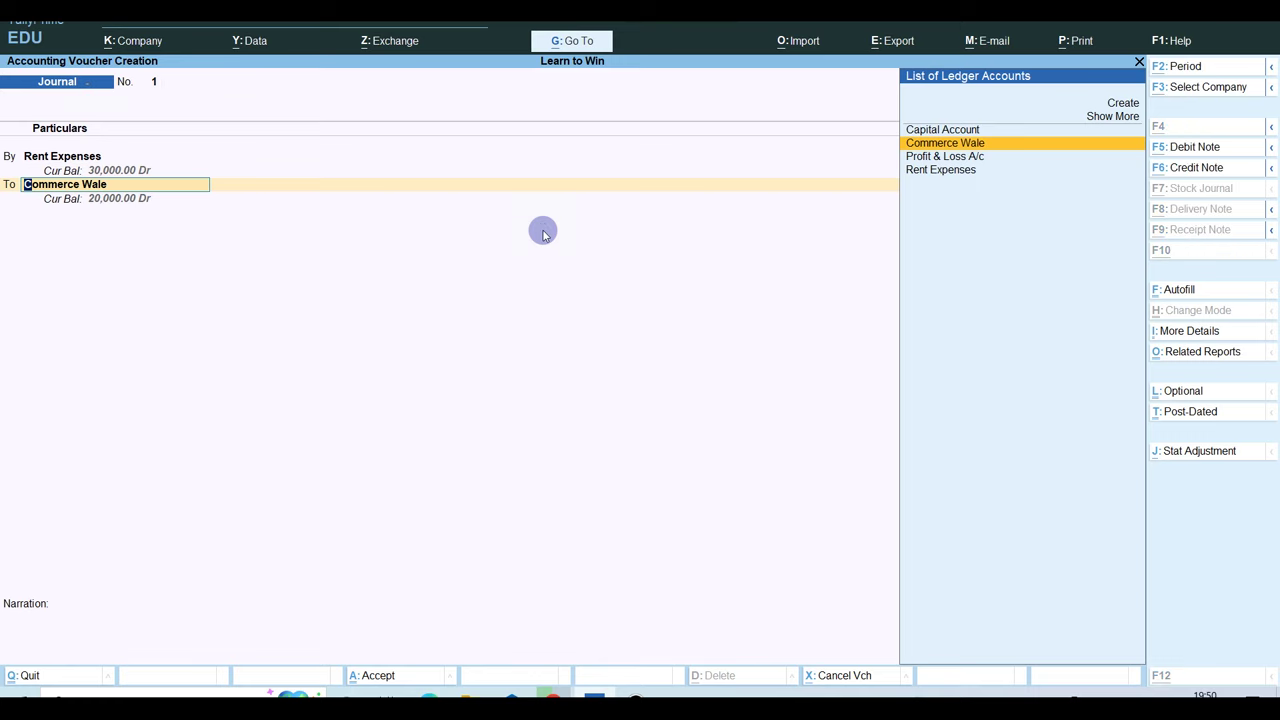
pyautogui.hotkey('alt', 'c')
pyautogui.press('Escape')
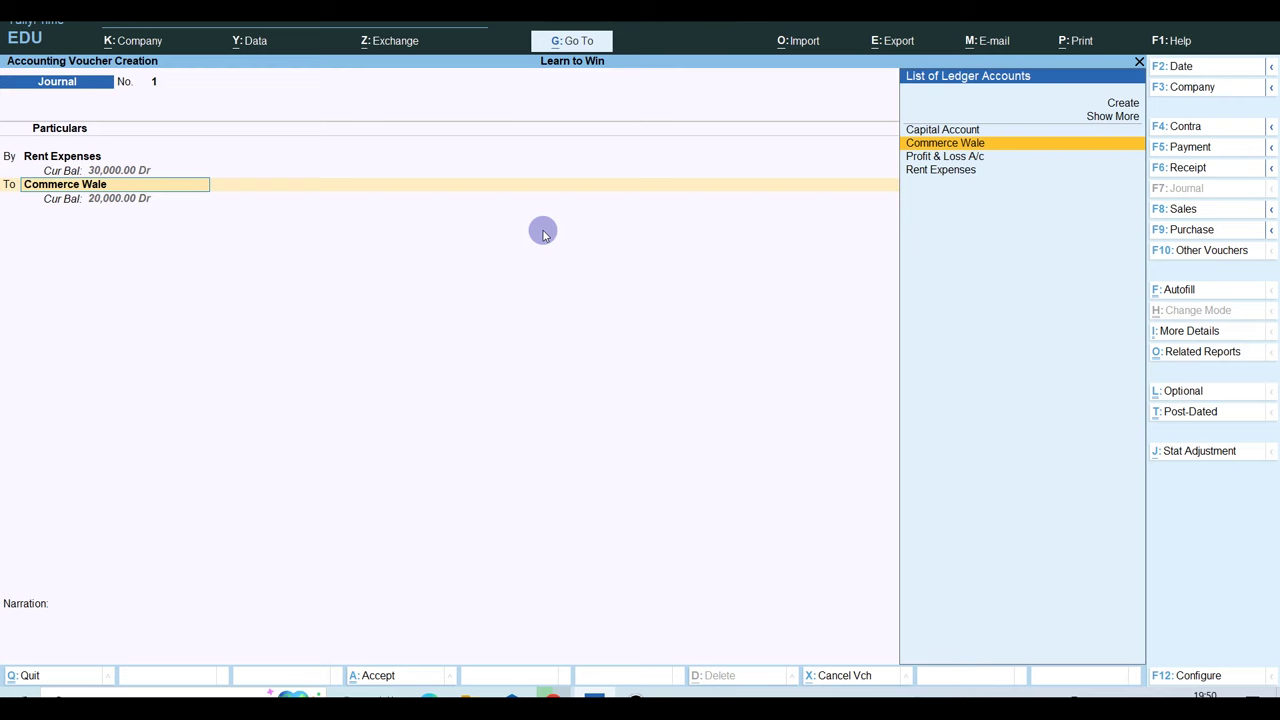
pyautogui.hotkey('ctrl', 'Return')
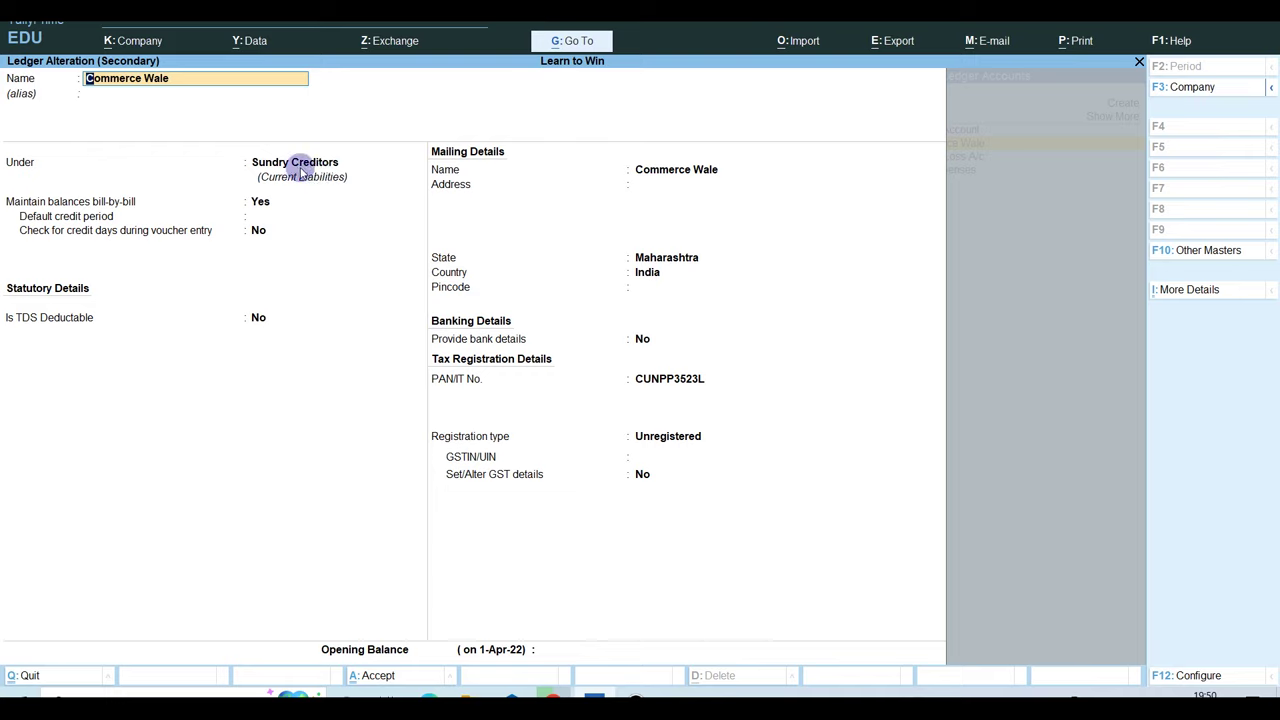
pyautogui.press('BackSpace')
pyautogui.press('Escape')
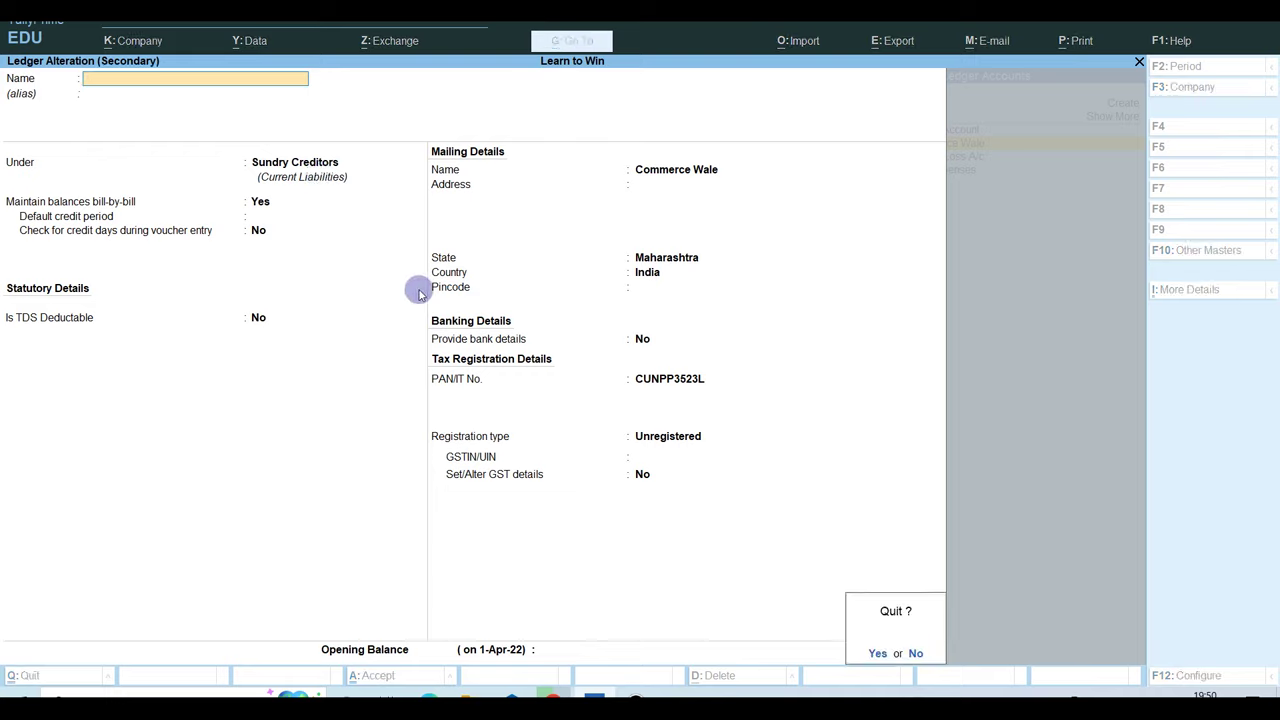
pyautogui.press('y')
pyautogui.press('Return')
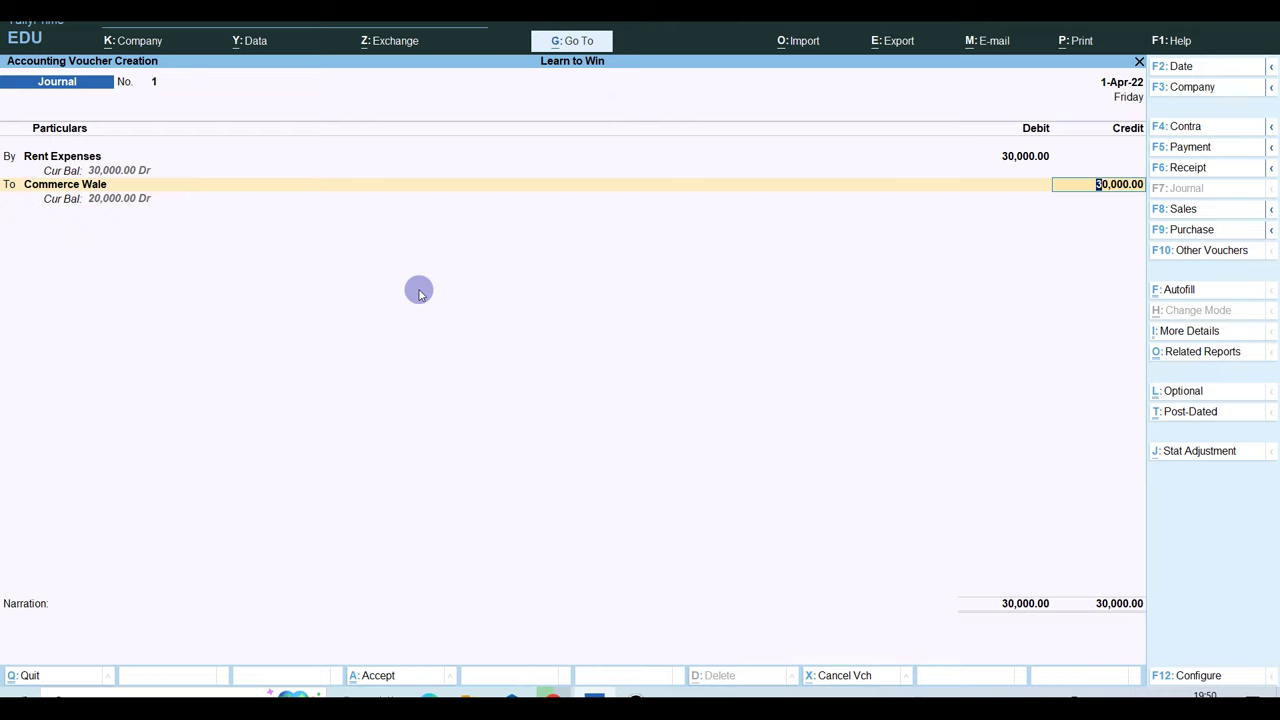
# - Set Commerce Wale's credit amount to 27,000 and allocate it On Account in the bill-wise details
pyautogui.write('27000')
pyautogui.press('Return')
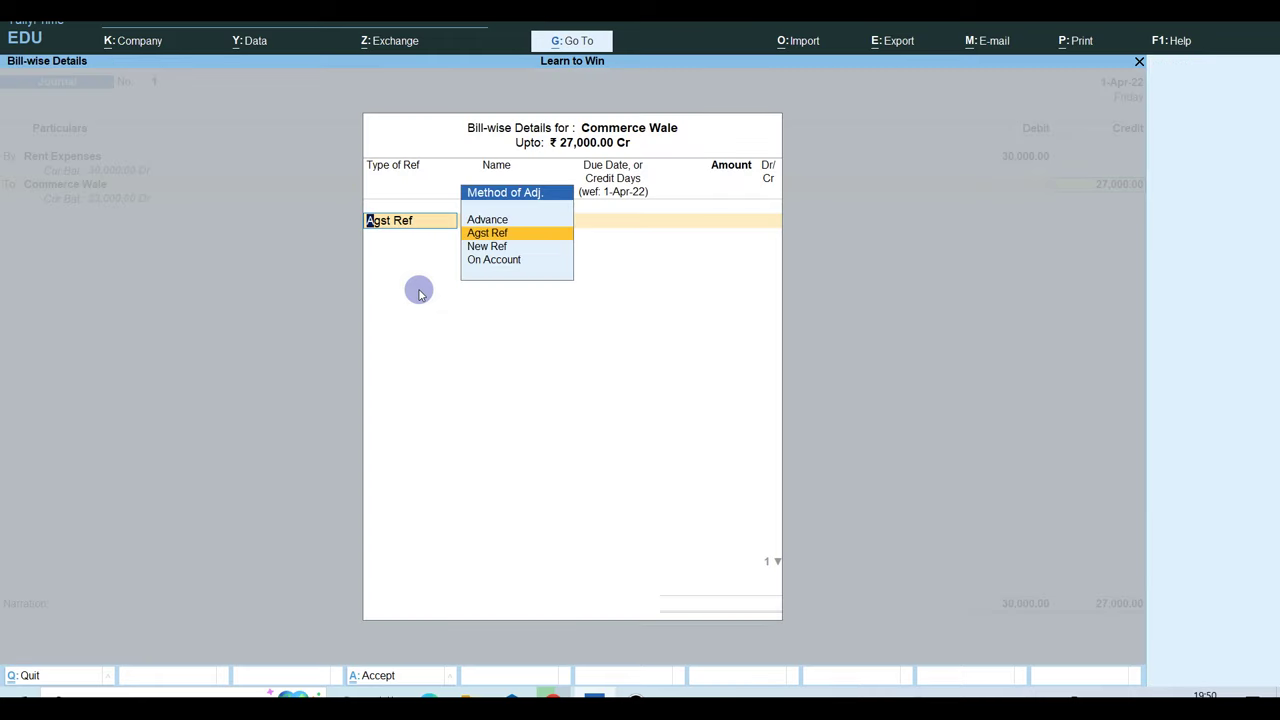
pyautogui.press('Down')
pyautogui.press('Down')
pyautogui.press('Return')
pyautogui.press('Return')
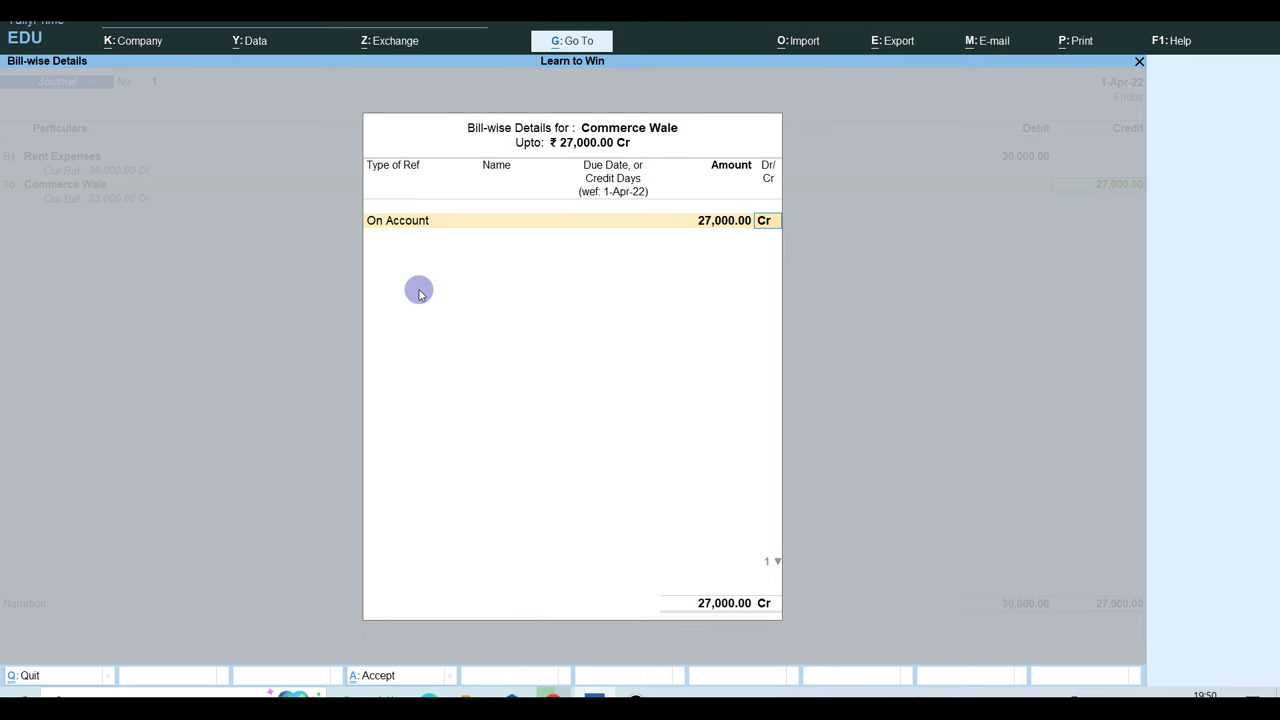
pyautogui.press('Return')
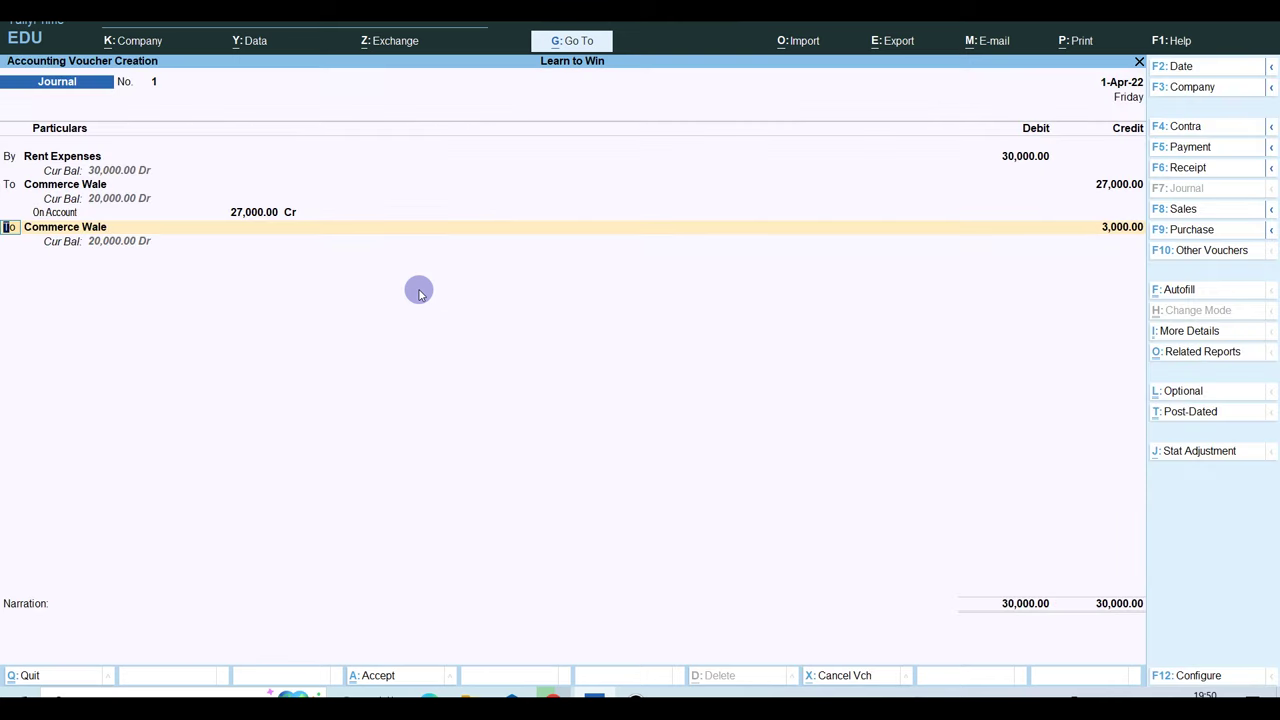
# - Start a new ledger named TDS 194I for the journal's second credit line, leaving the alias blank
pyautogui.press('Return')
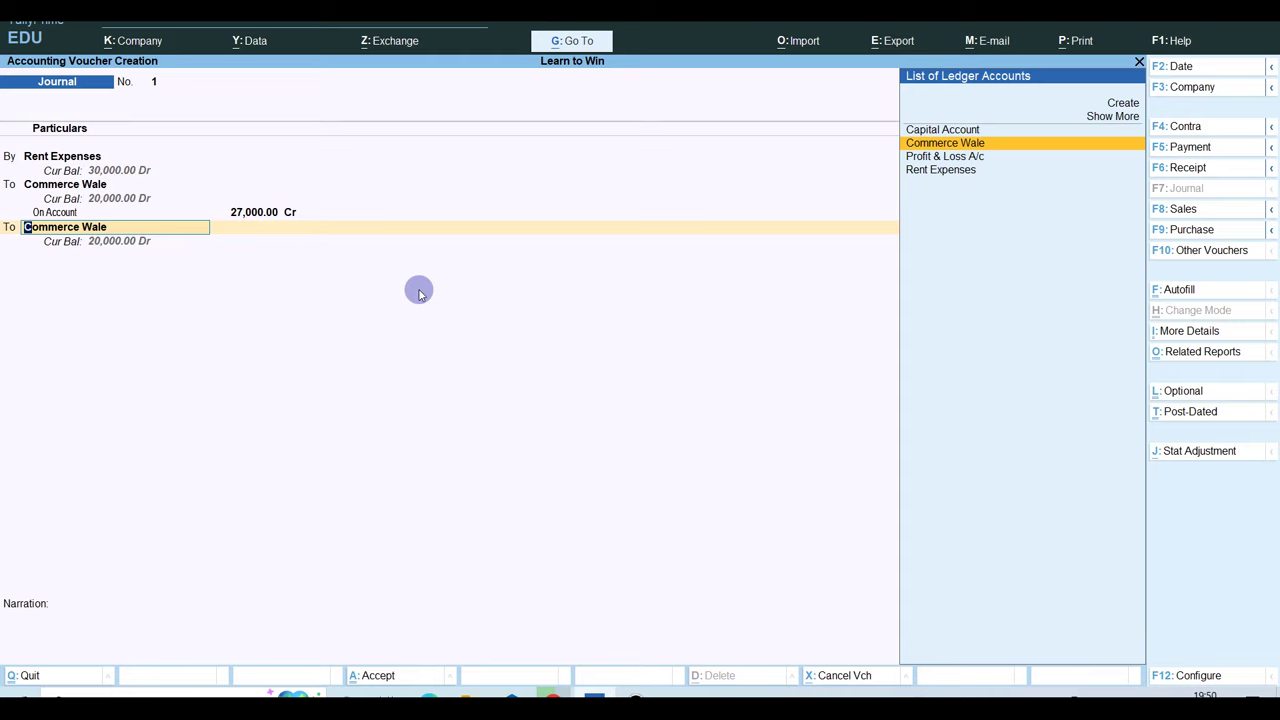
pyautogui.write('t')
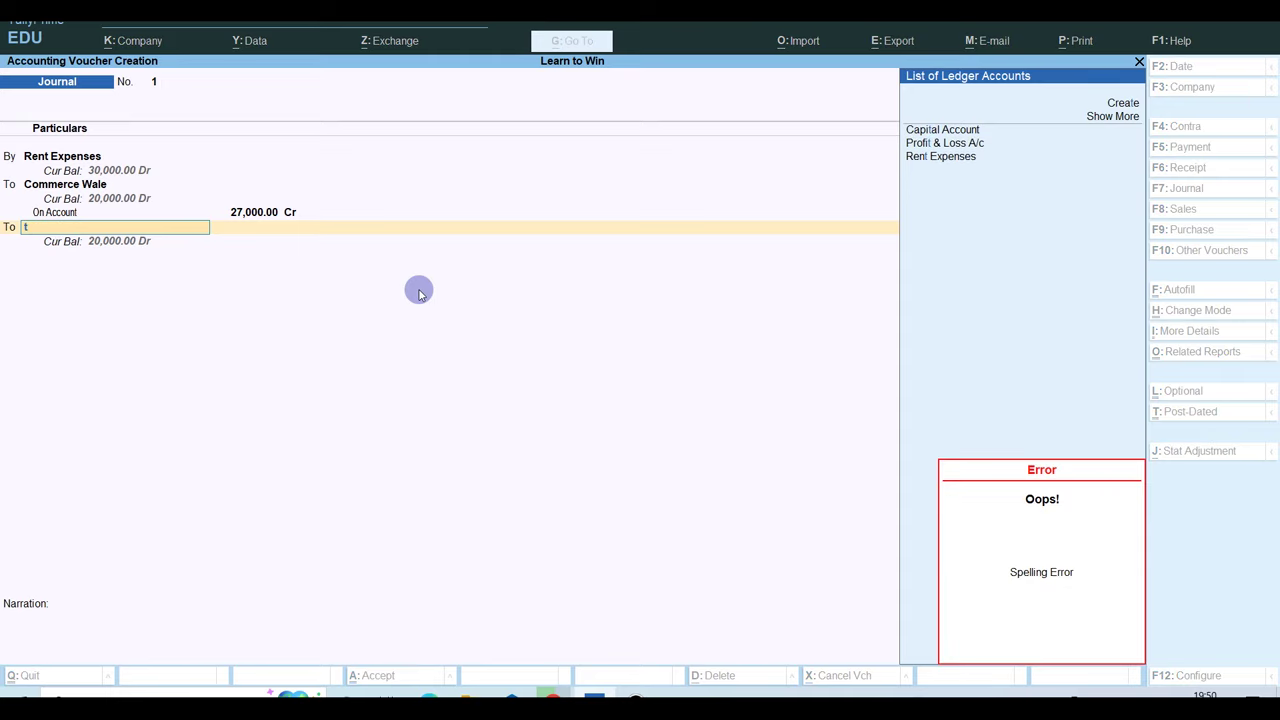
pyautogui.hotkey('alt', 'c')
pyautogui.write('TDS')
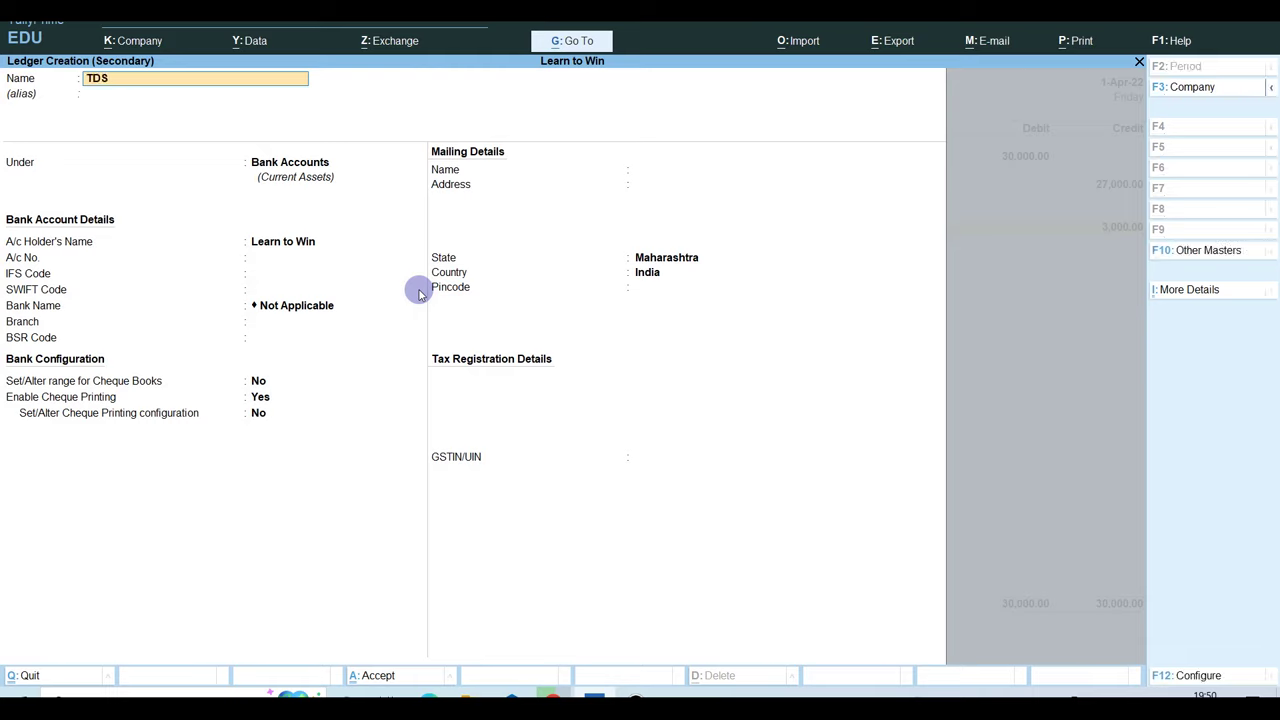
pyautogui.write(' 194I')
pyautogui.press('Return')
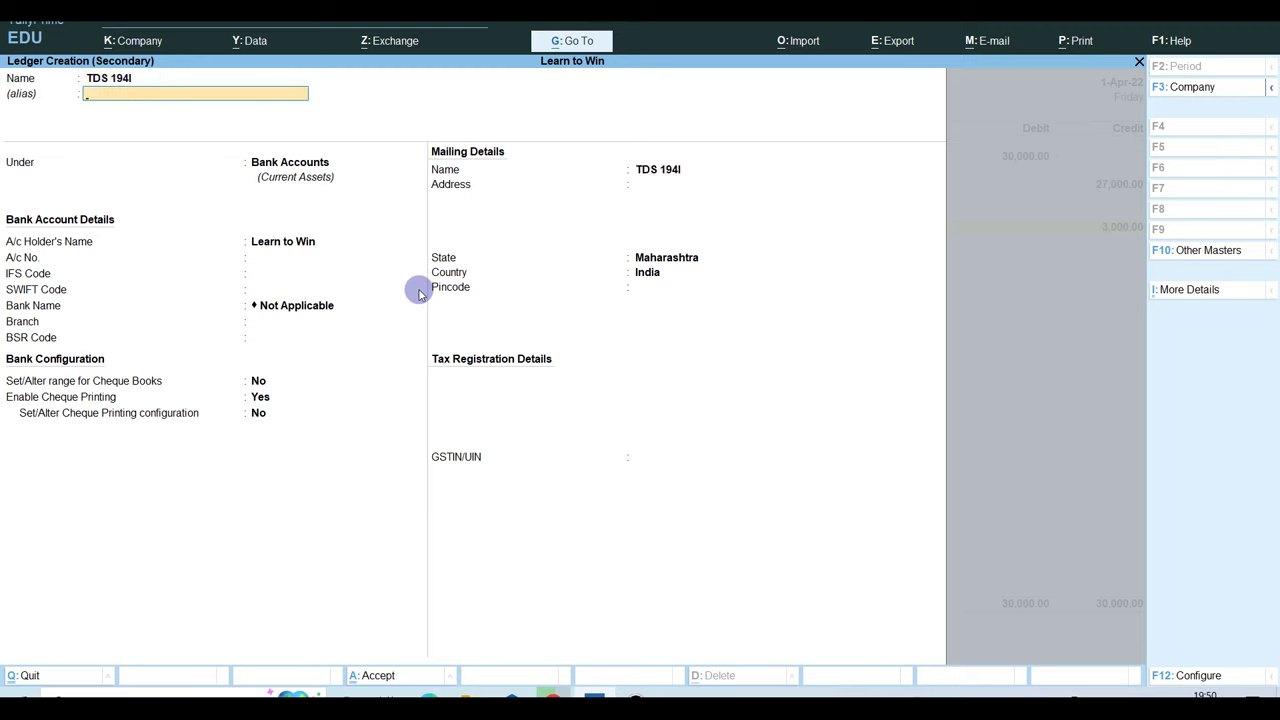
pyautogui.press('Return')
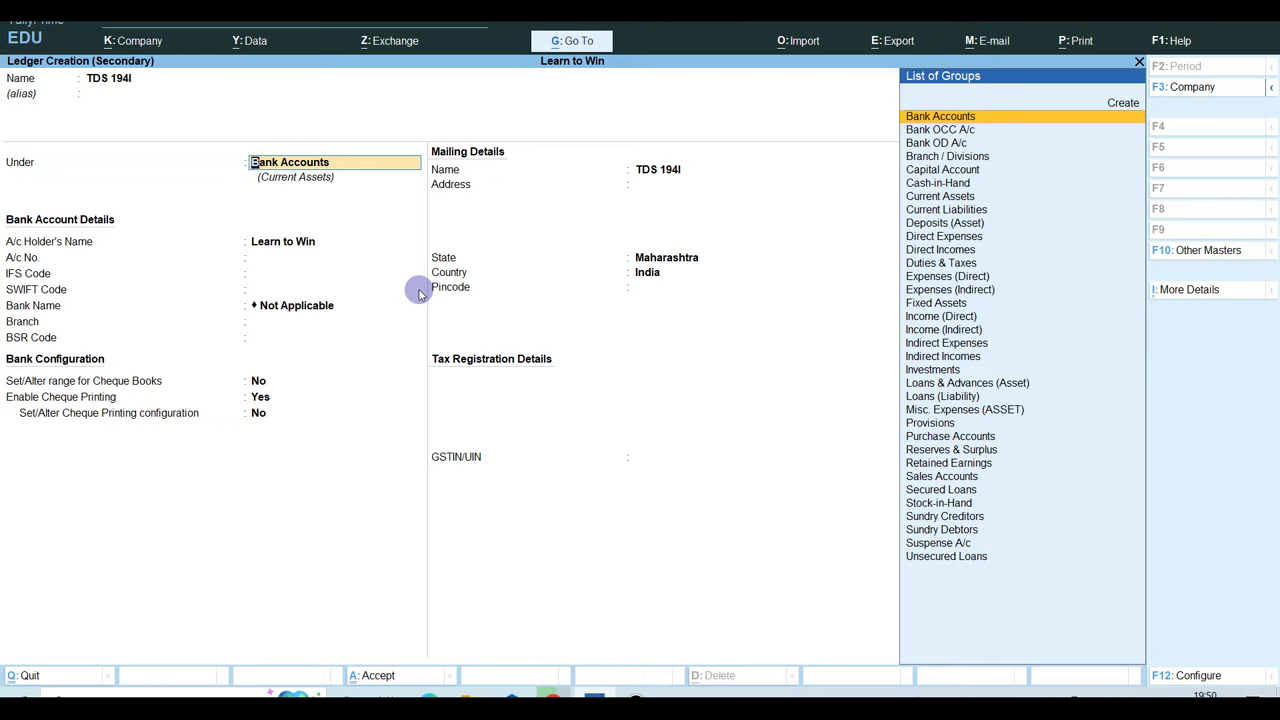
# - Place the TDS 194I ledger under Duties & Taxes with duty type TDS and nature of payment Any, and save it
pyautogui.write('Ta')
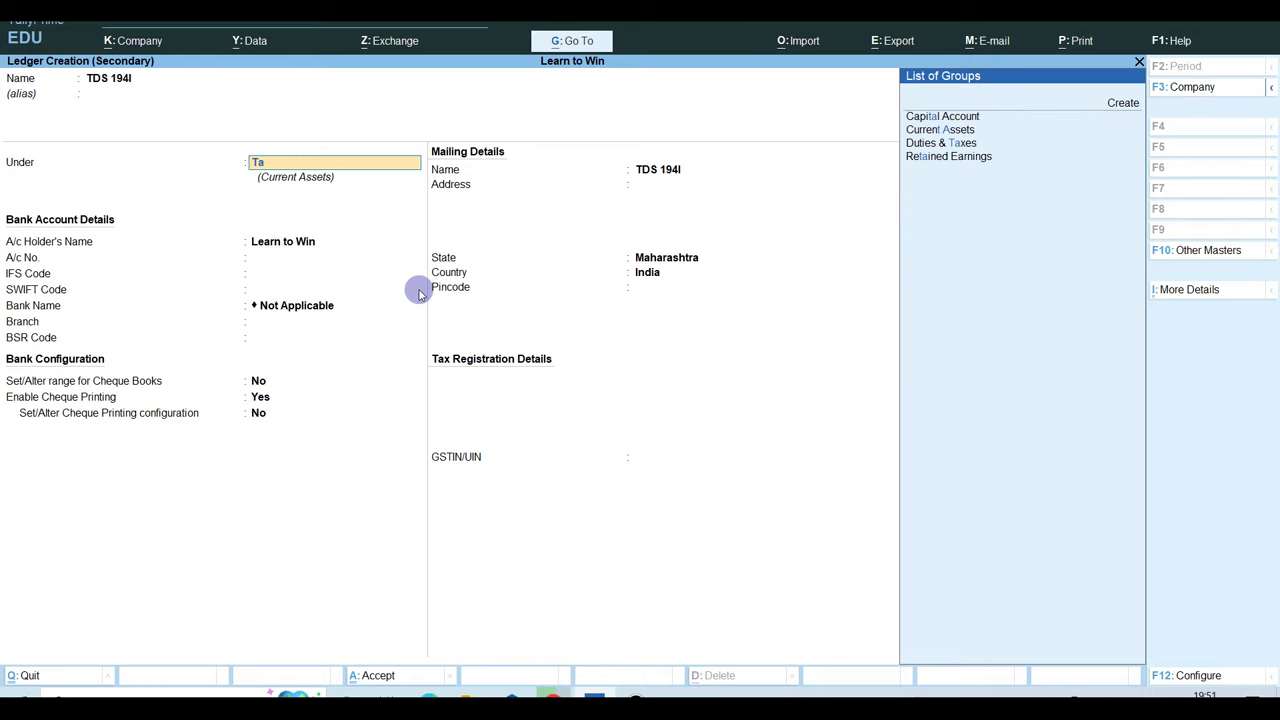
pyautogui.write('x')
pyautogui.press('Return')
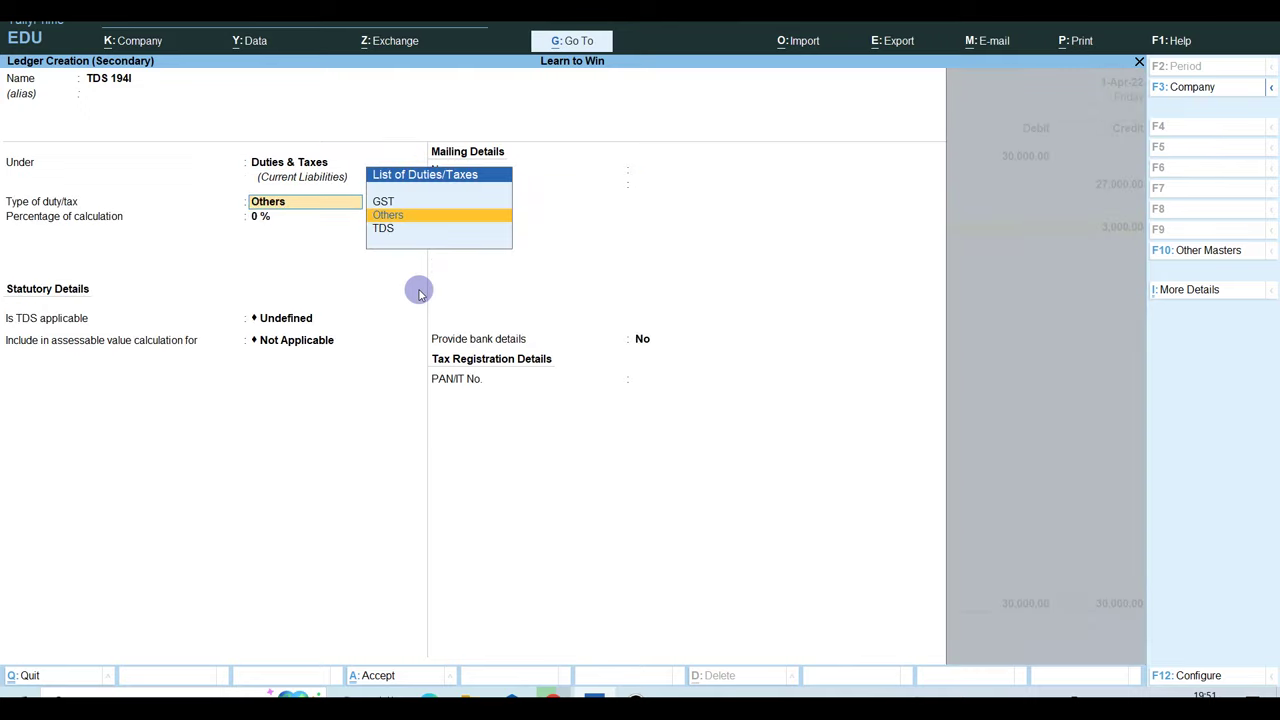
pyautogui.press('Down')
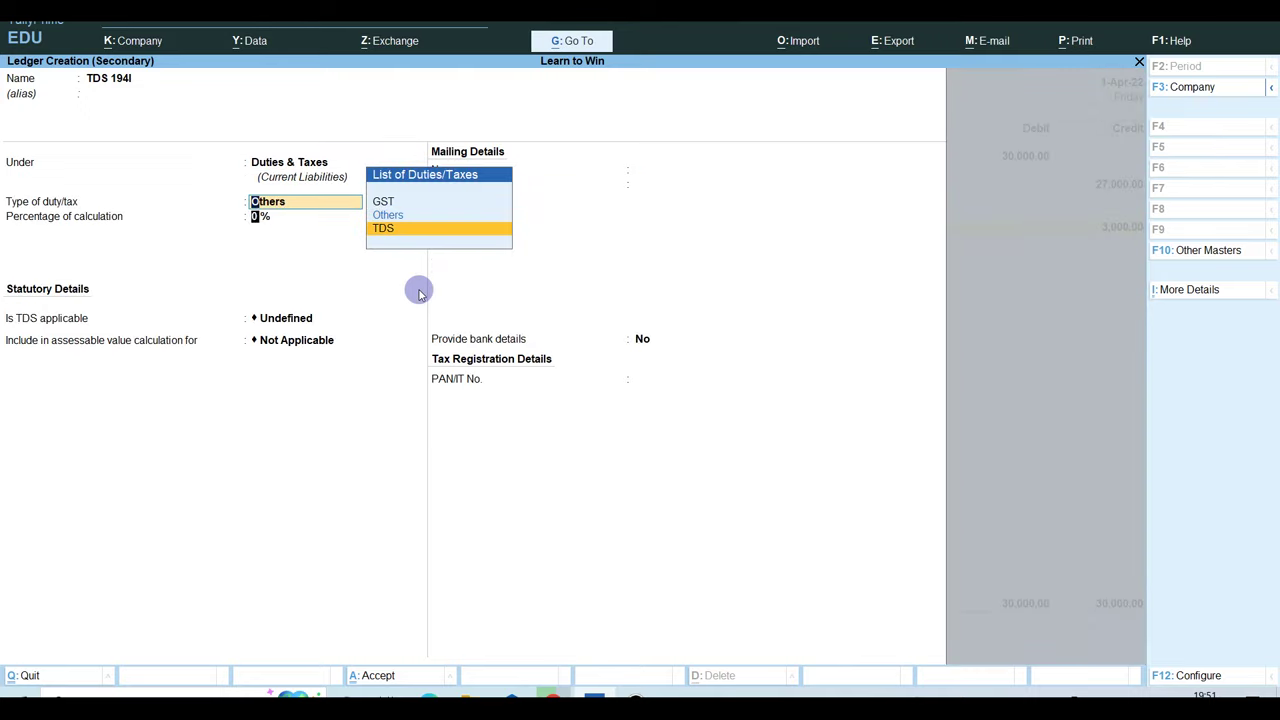
pyautogui.press('Return')
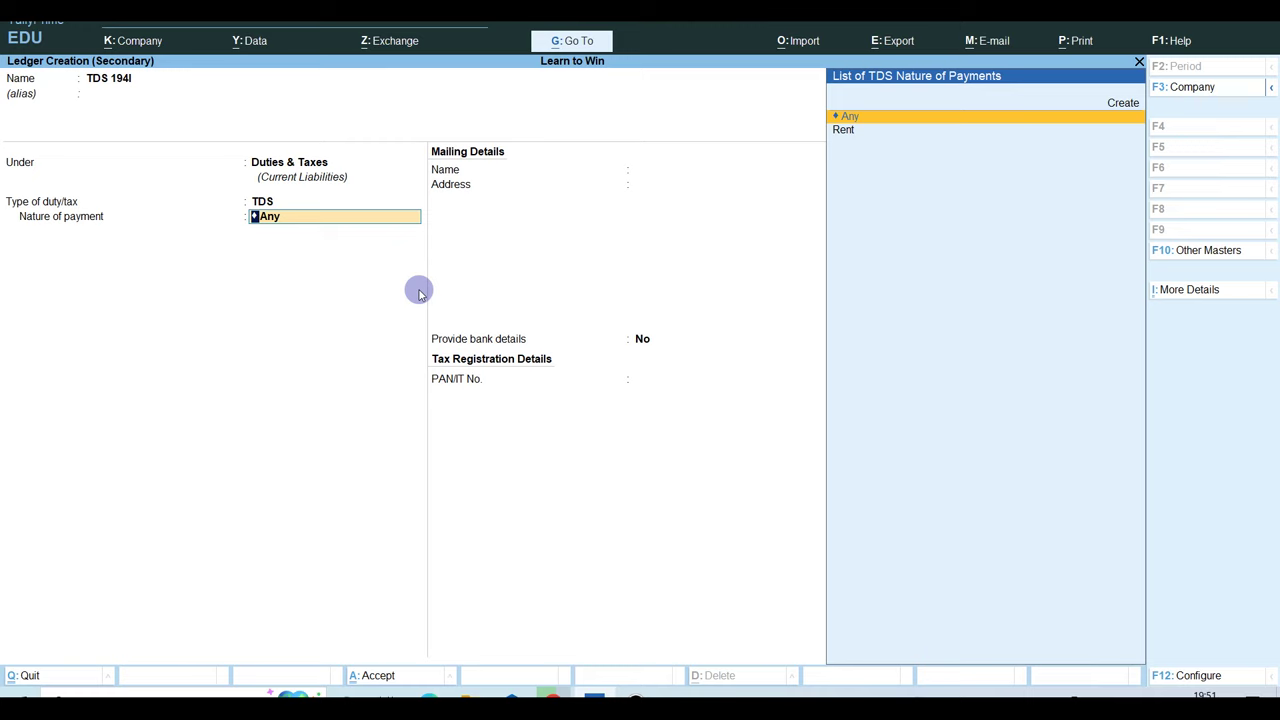
pyautogui.hotkey('ctrl', 'a')
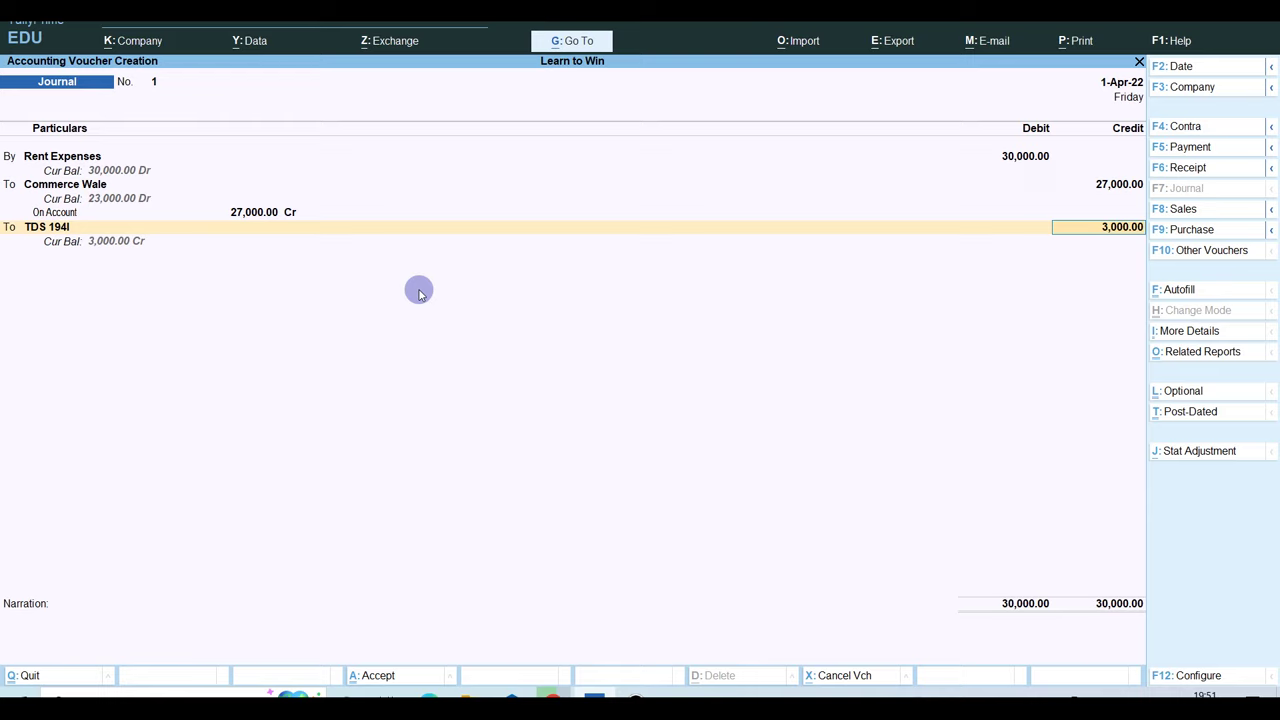
# - Accept the 3,000 credit to TDS 194I and save the journal voucher without a narration
pyautogui.press('Return')
pyautogui.press('ctrl')
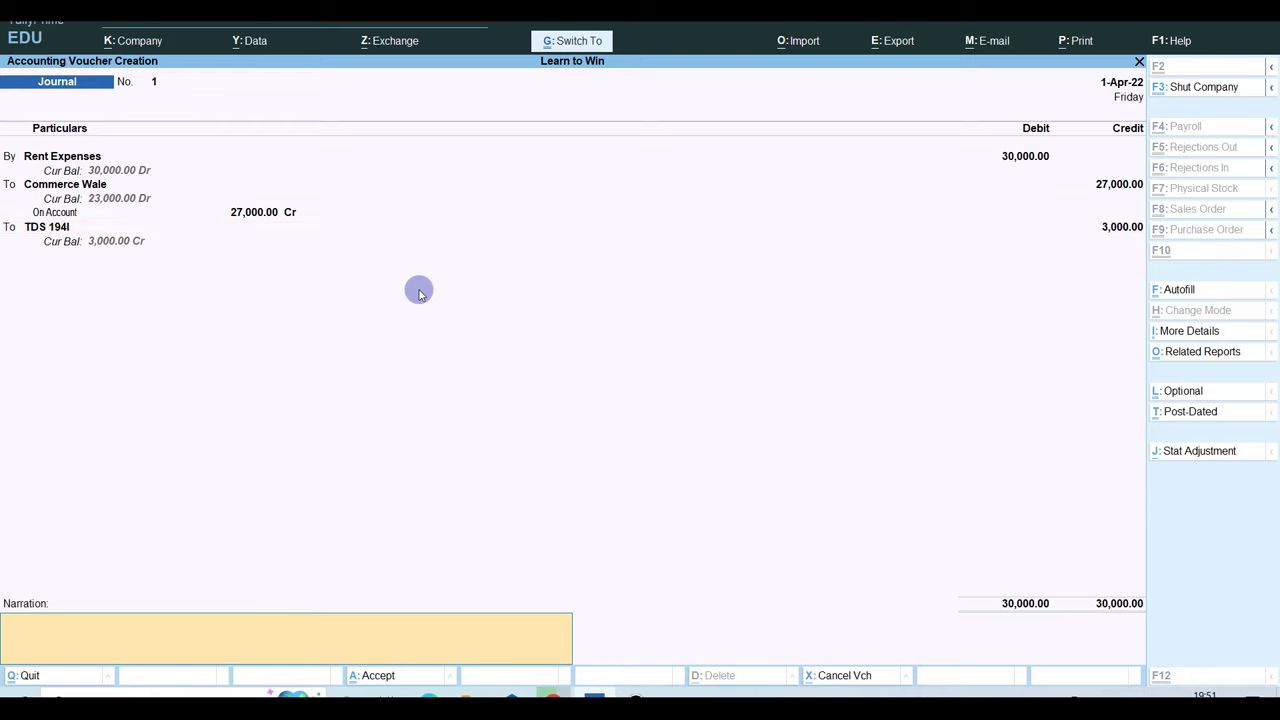
pyautogui.hotkey('ctrl', 'a')
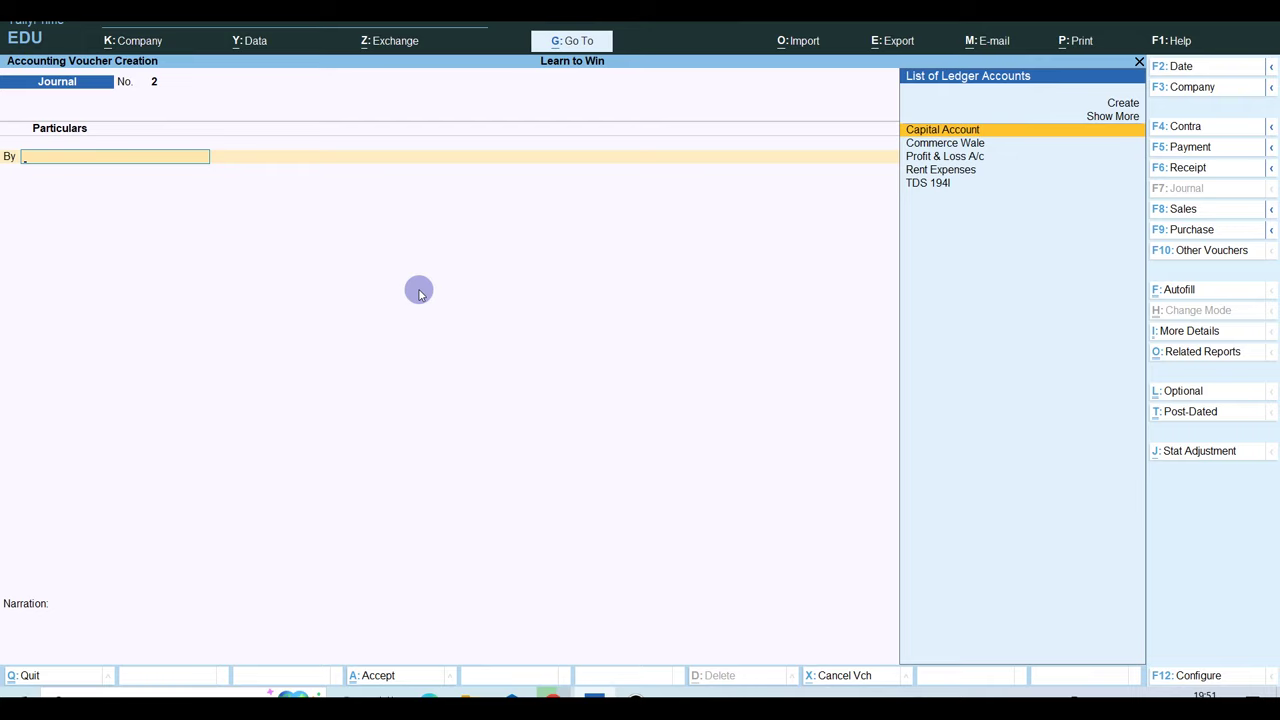
# - Leave the blank journal voucher and open the company's Balance Sheet
pyautogui.press('Escape')
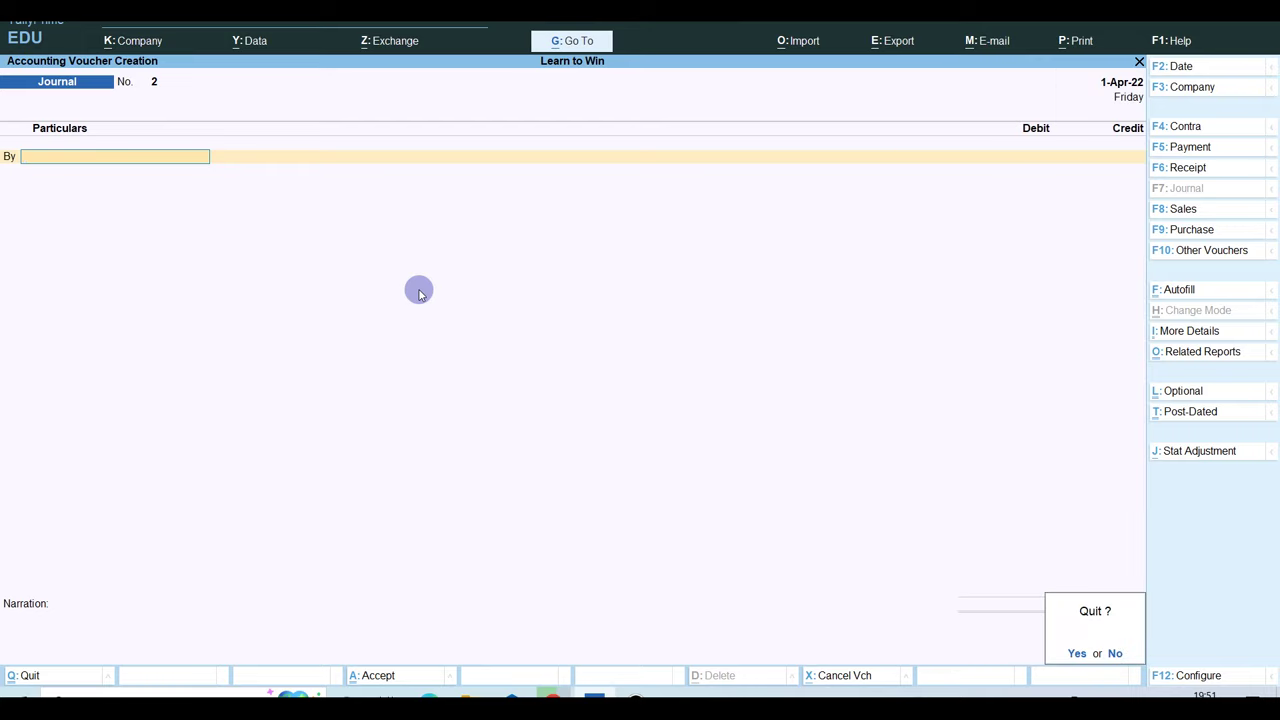
pyautogui.press('y')
pyautogui.press('Escape')
pyautogui.press('Escape')
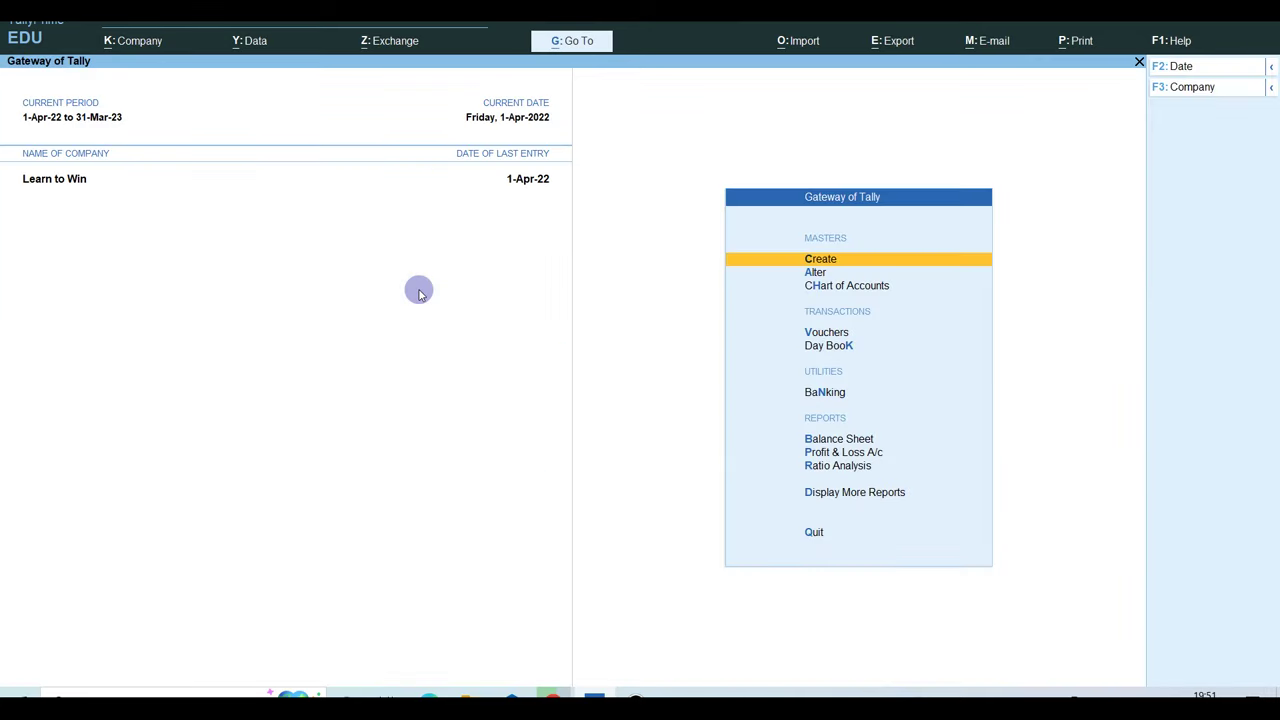
pyautogui.press('b')
# - Drill down from Profit & Loss A/c through Indirect Expenses and Rent Expenses to April's journal voucher
pyautogui.press('Down')
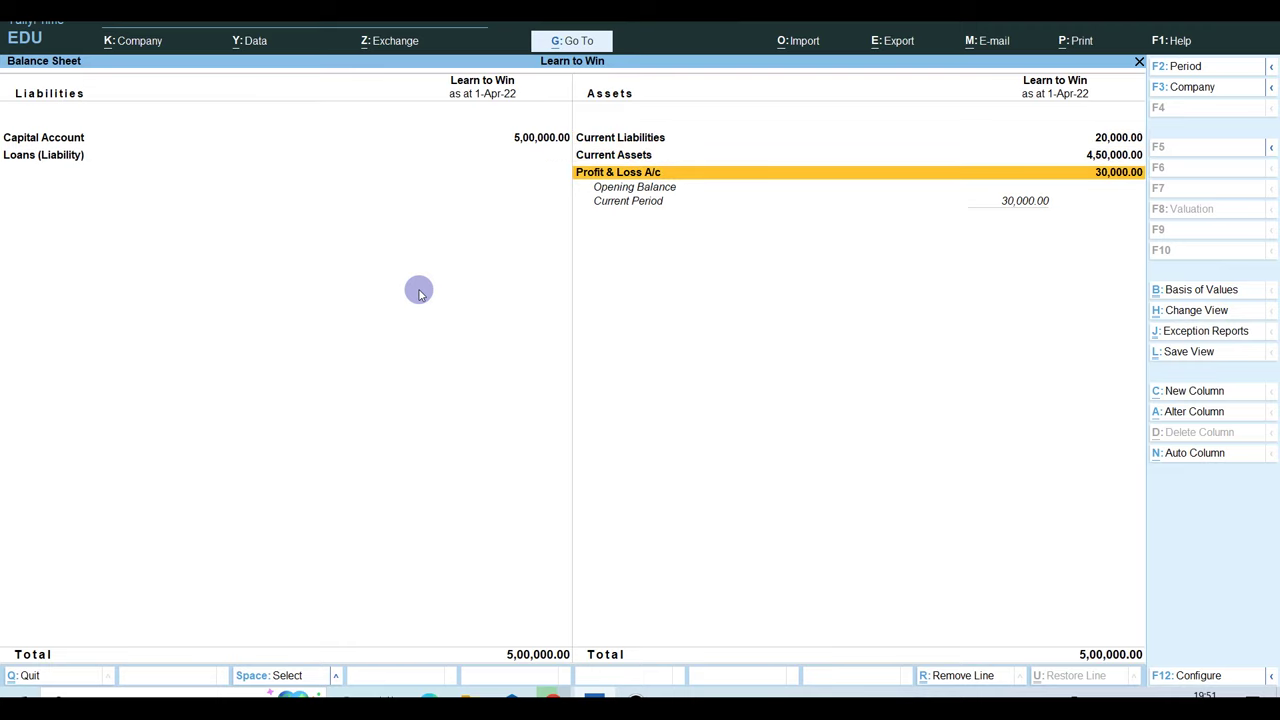
pyautogui.press('Return')
pyautogui.press('Return')
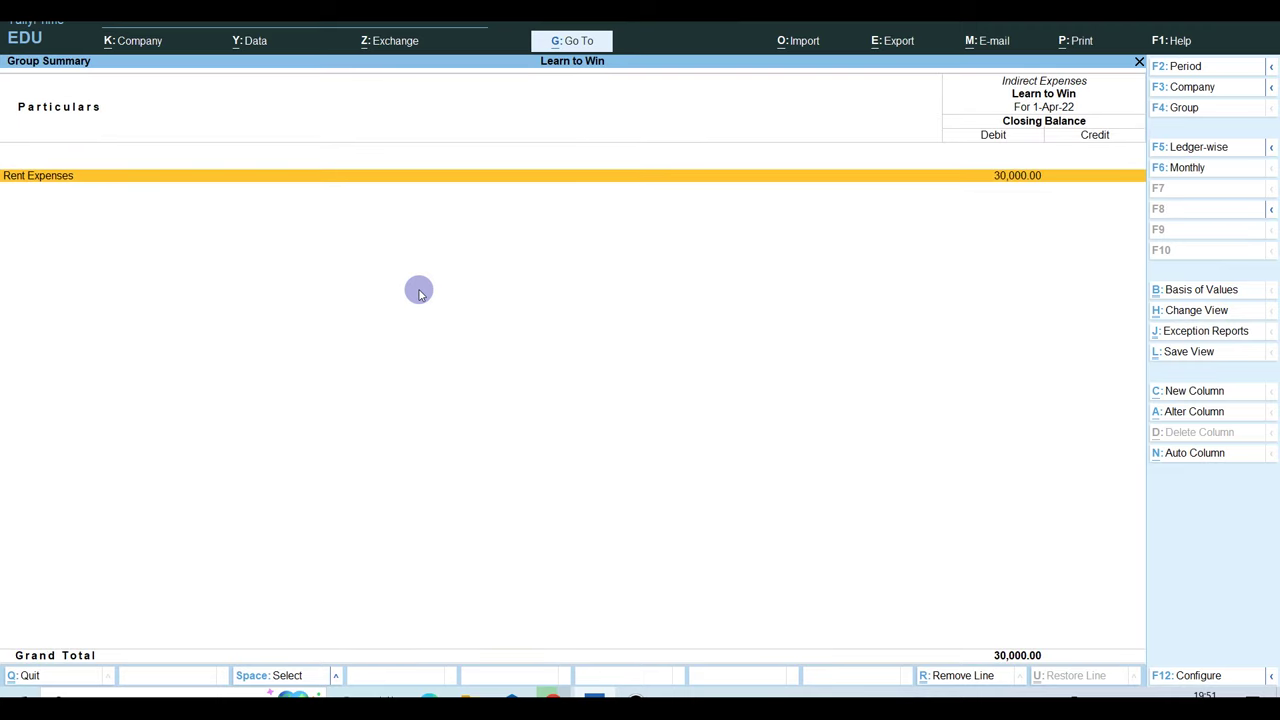
pyautogui.press('Return')
pyautogui.press('Return')
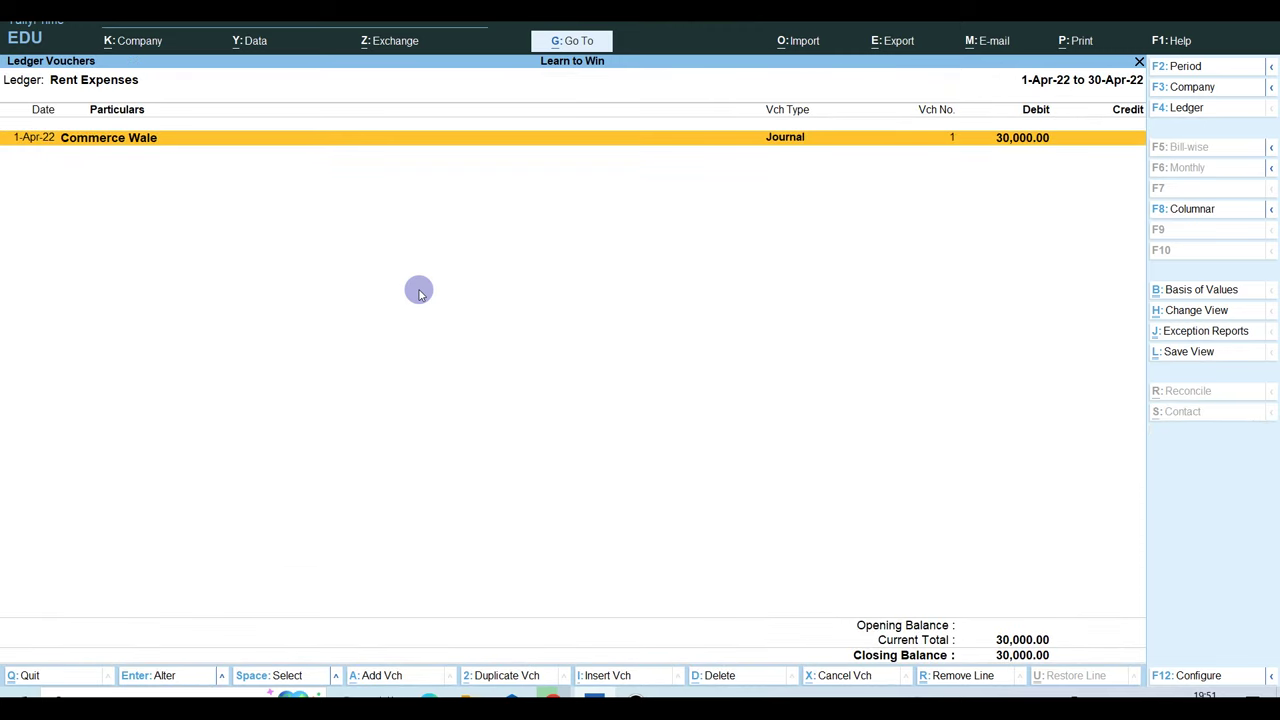
pyautogui.press('Return')
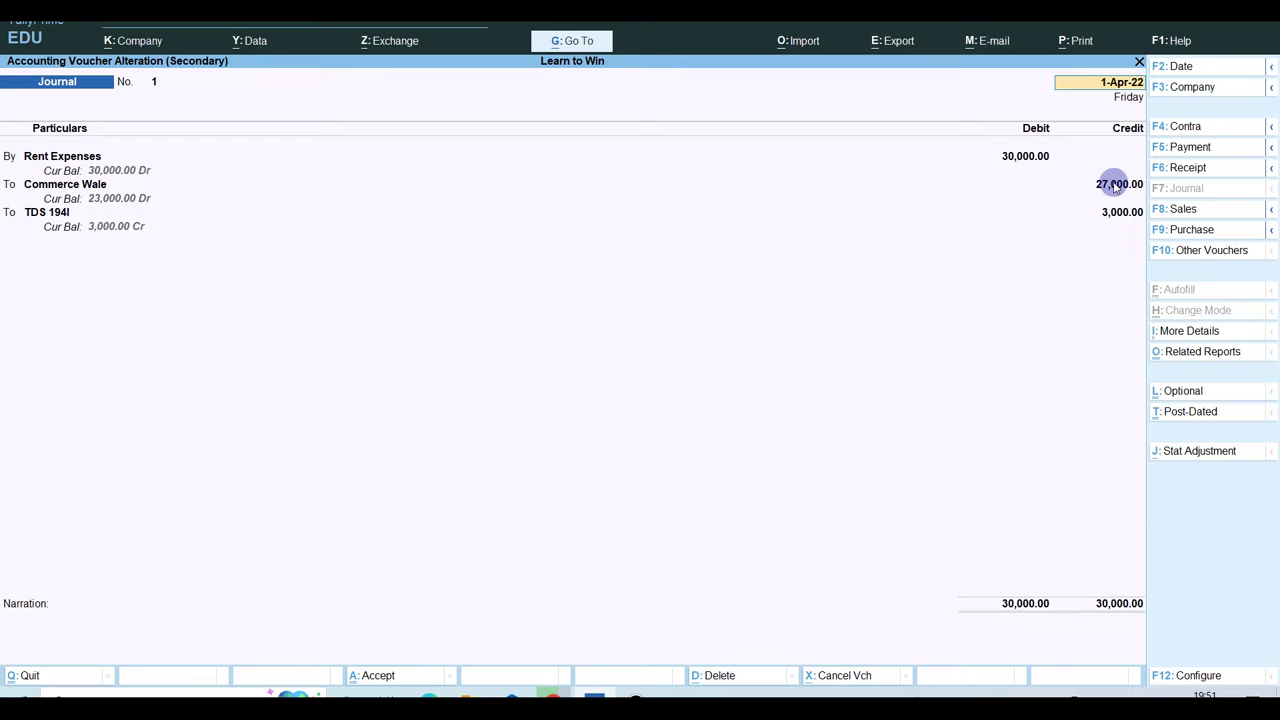
# - Close the rent journal voucher and its expense reports to return to the Balance Sheet
pyautogui.press('BackSpace')
pyautogui.press('Escape')
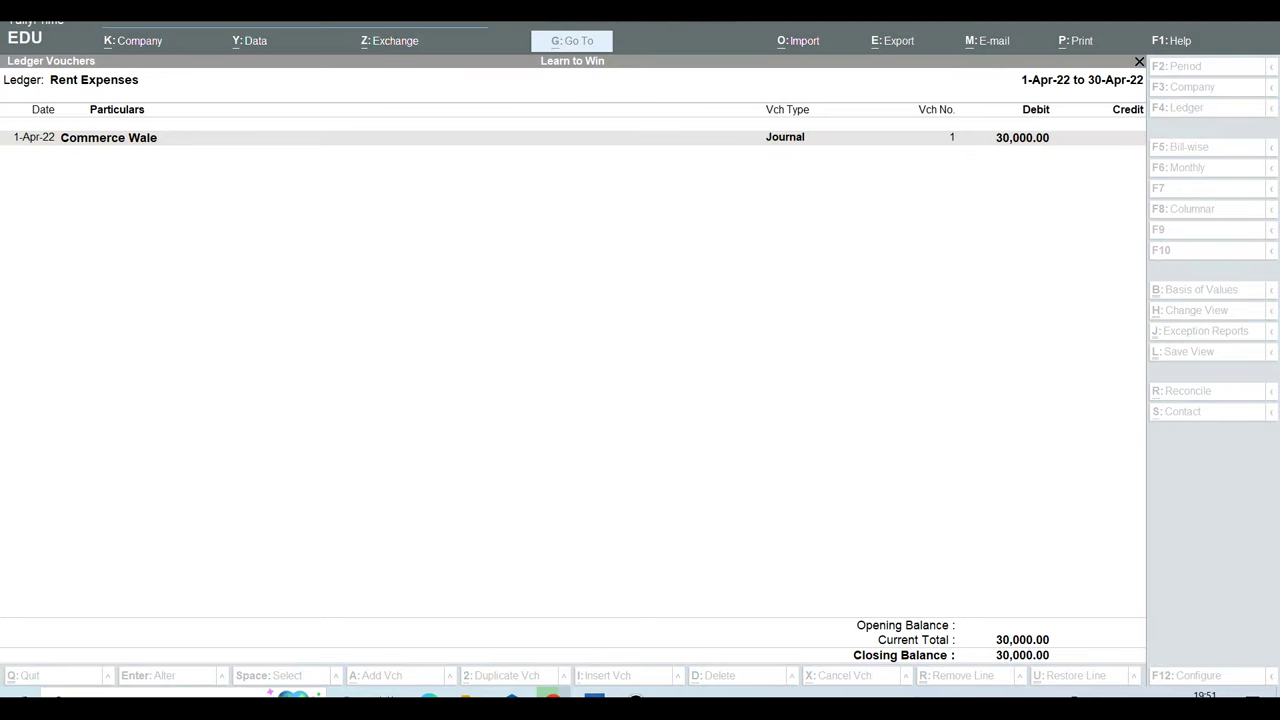
pyautogui.click(680, 66)
pyautogui.press('Escape')
pyautogui.press('Escape')
pyautogui.press('Escape')
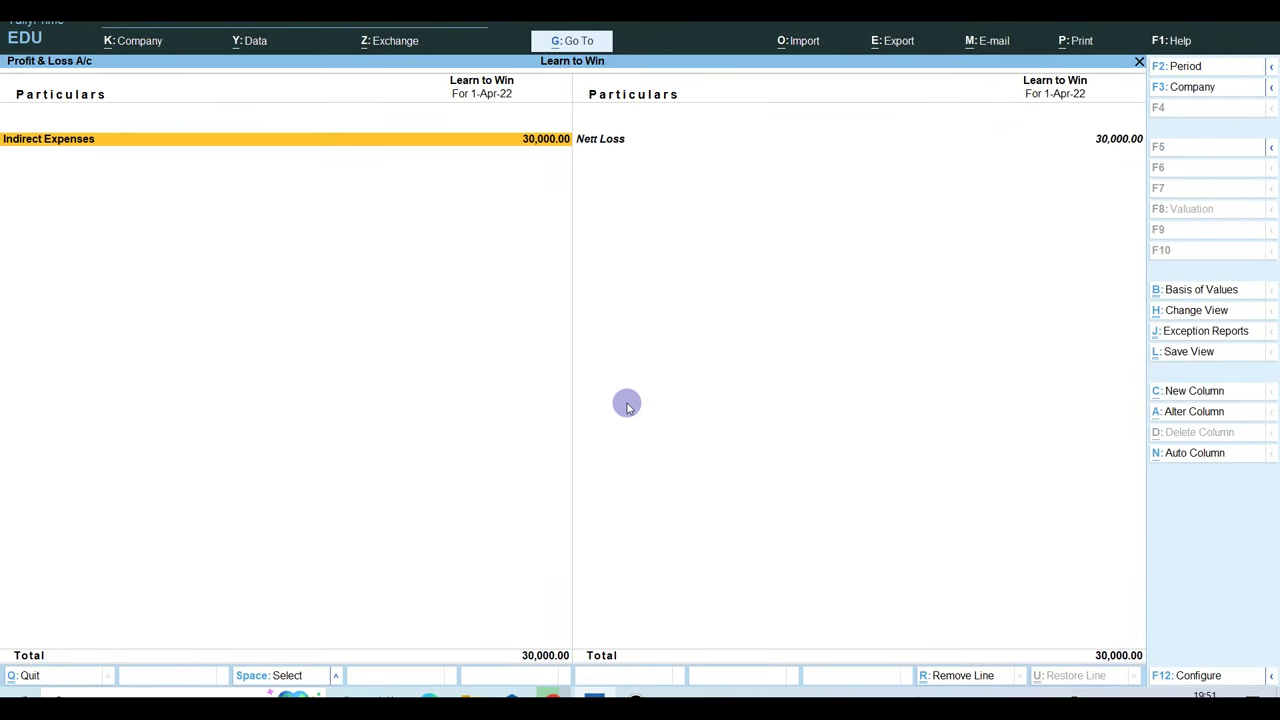
pyautogui.press('Escape')
# - Drill down from Current Liabilities through Sundry Creditors to Commerce Wale's April vouchers and open the cash payment voucher
pyautogui.press('Right')
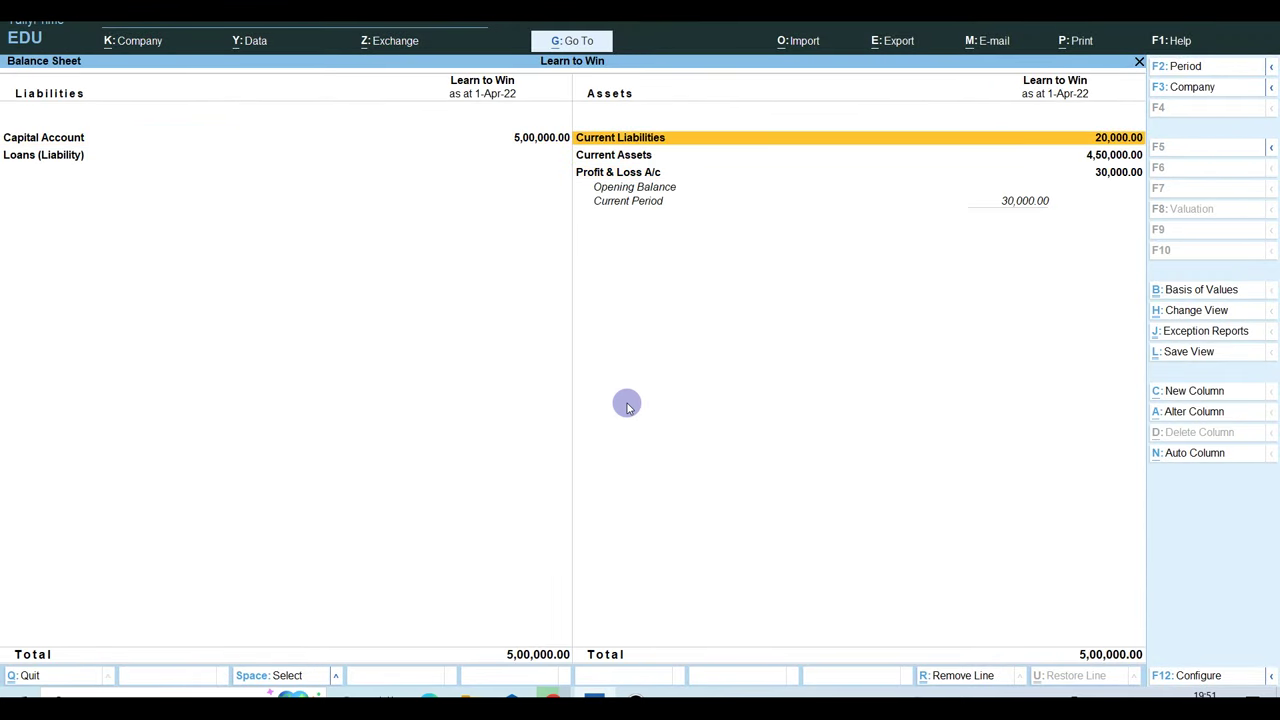
pyautogui.press('Return')
pyautogui.press('Down')
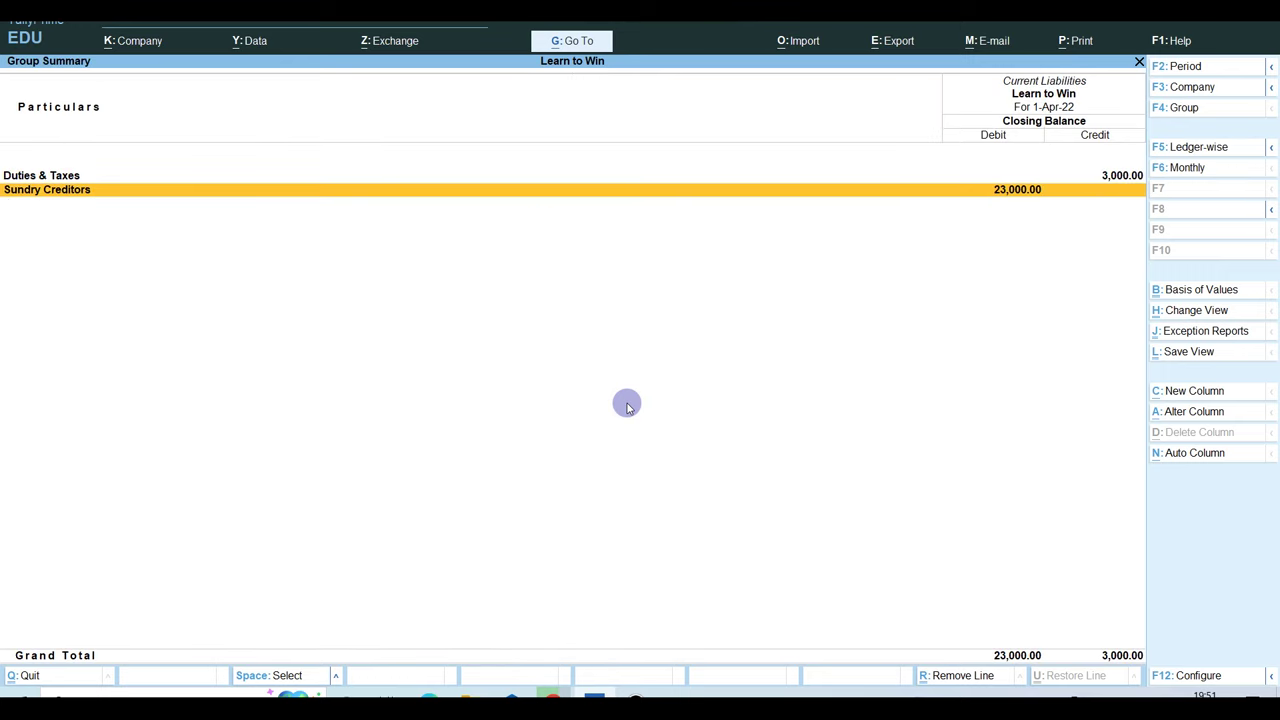
pyautogui.press('Return')
pyautogui.press('Return')
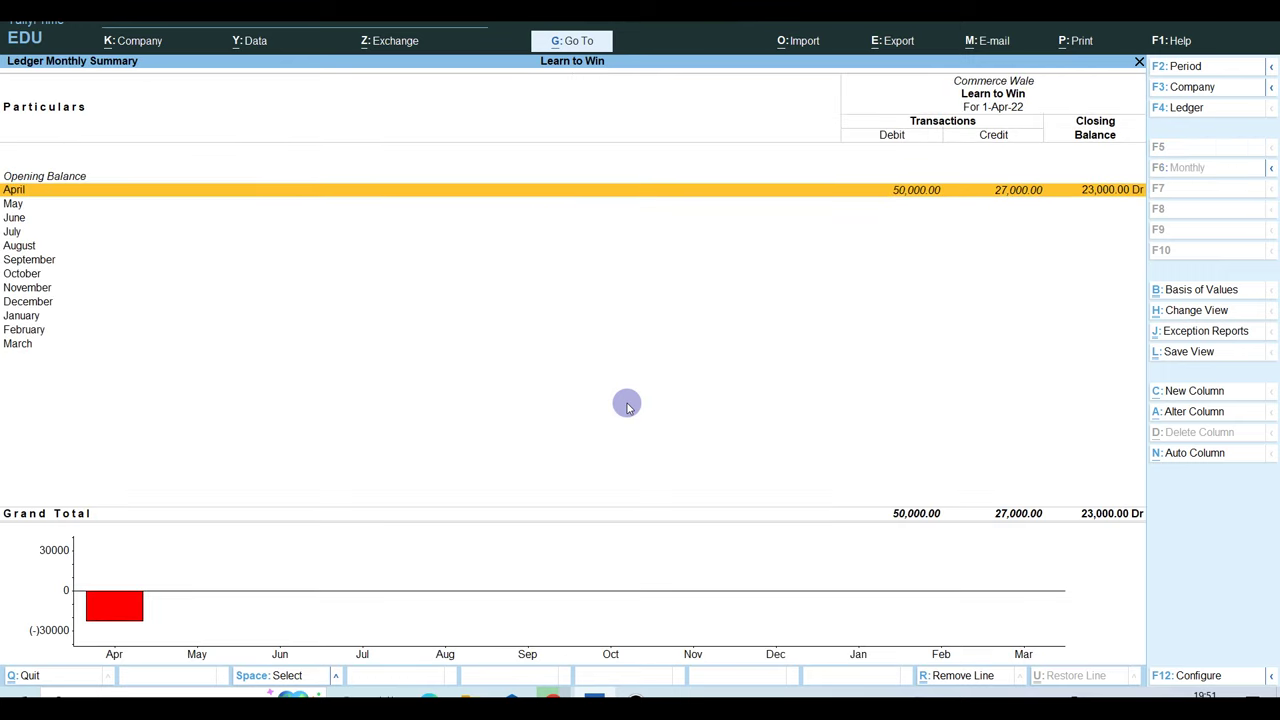
pyautogui.press('Return')
pyautogui.press('Down')
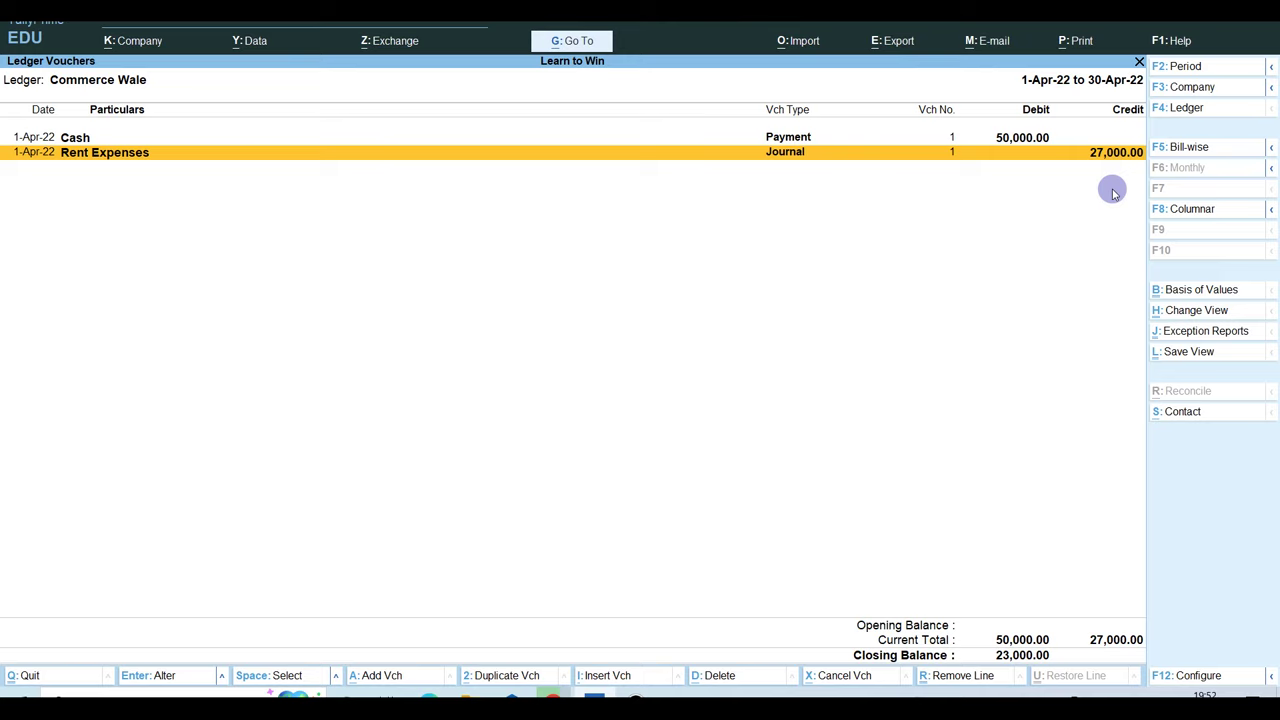
pyautogui.press('Up')
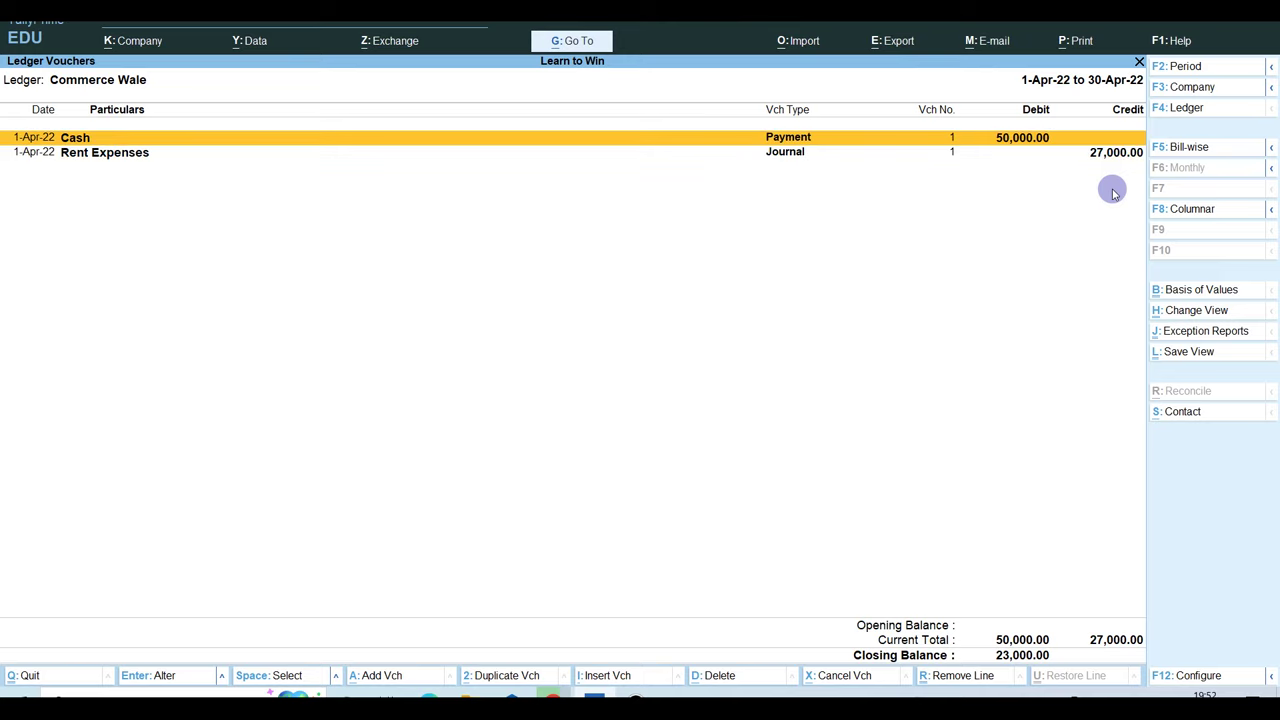
pyautogui.press('Return')
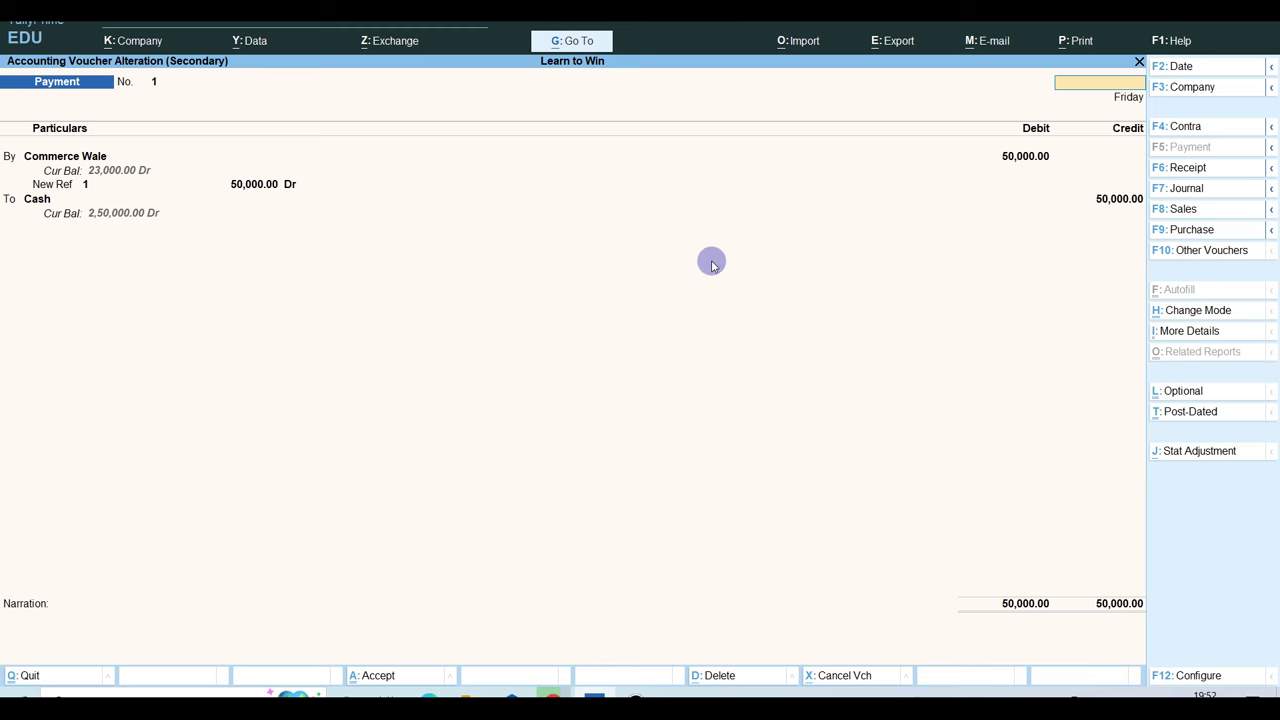
# - Quit the payment voucher without changes and back out of the reports to the Gateway of Tally
pyautogui.press('Escape')
pyautogui.press('y')
pyautogui.press('Escape')
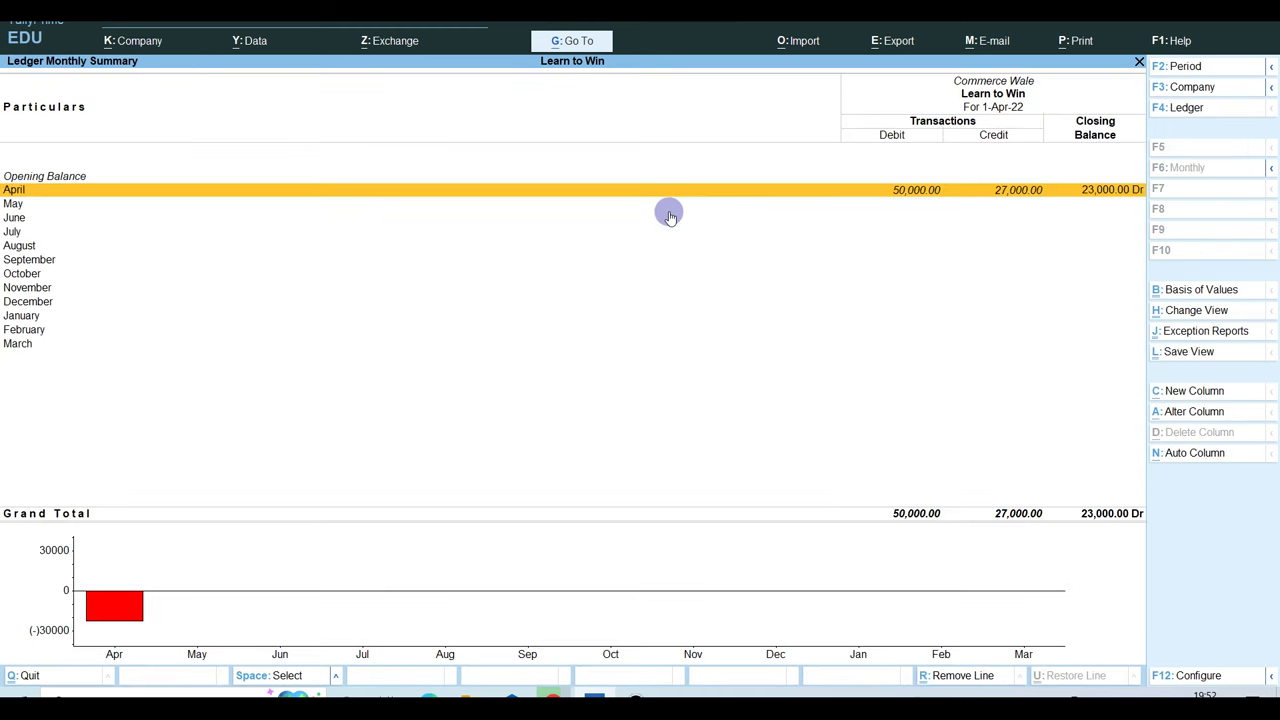
pyautogui.press('Escape')
pyautogui.press('Escape')
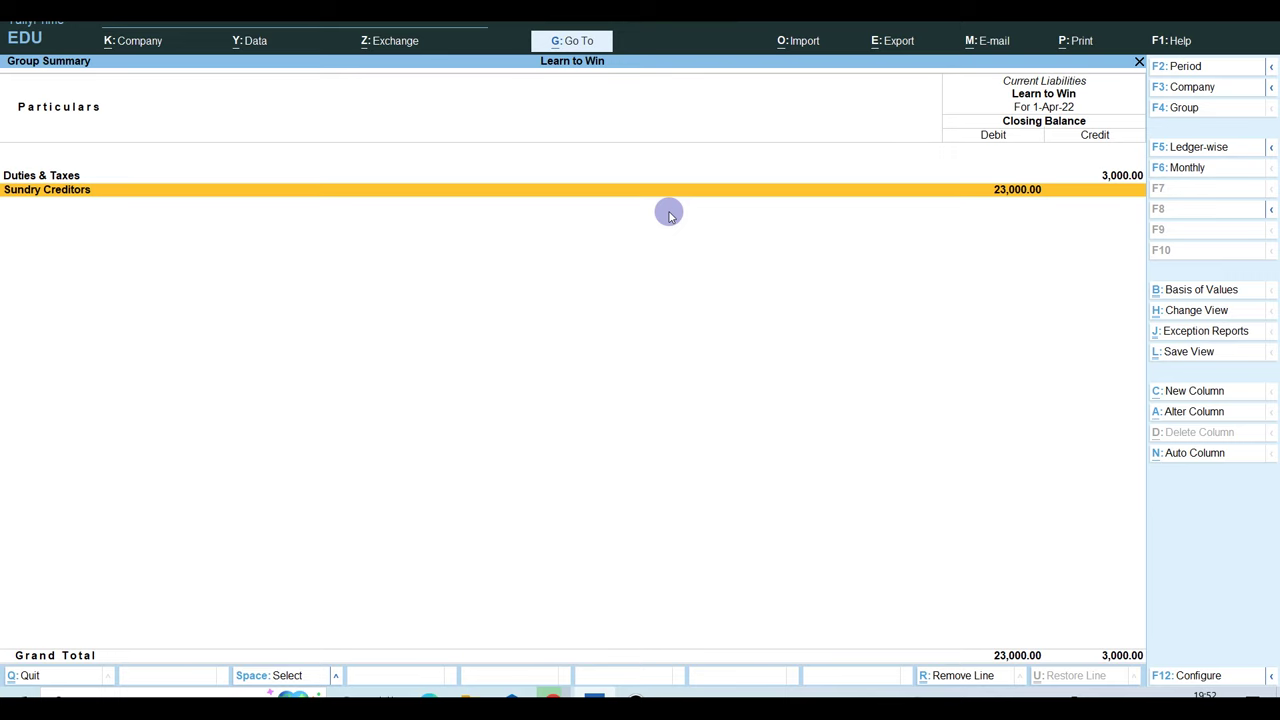
pyautogui.press('Escape')
pyautogui.press('Escape')
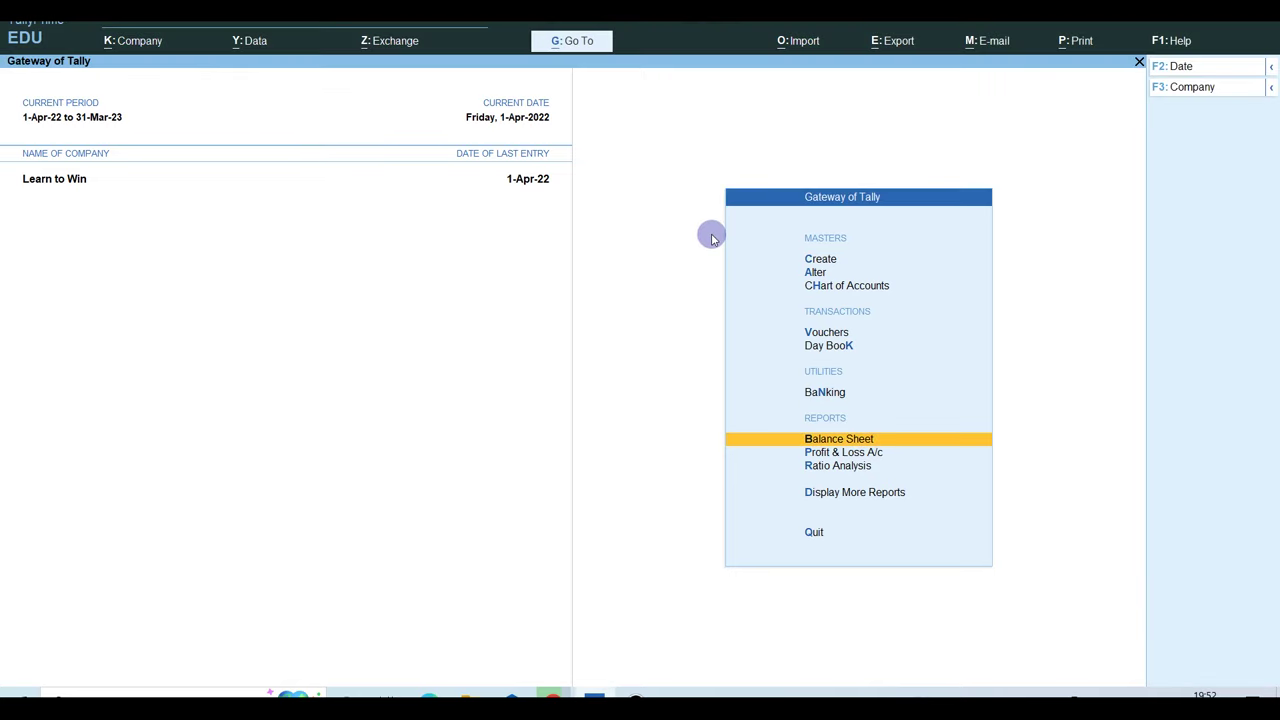
# - Start a new voucher and set its type to Receipt
pyautogui.press('Up')
pyautogui.press('Up')
pyautogui.press('Up')
pyautogui.press('Return')
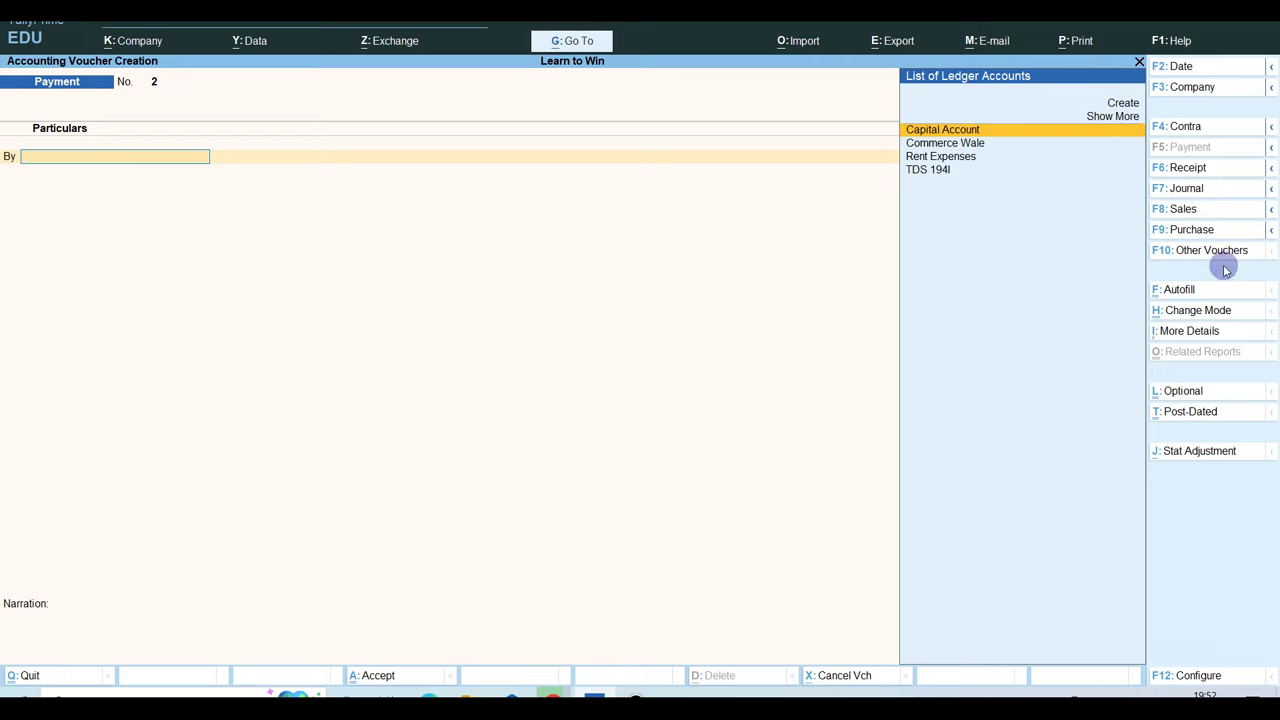
pyautogui.click(1187, 168)
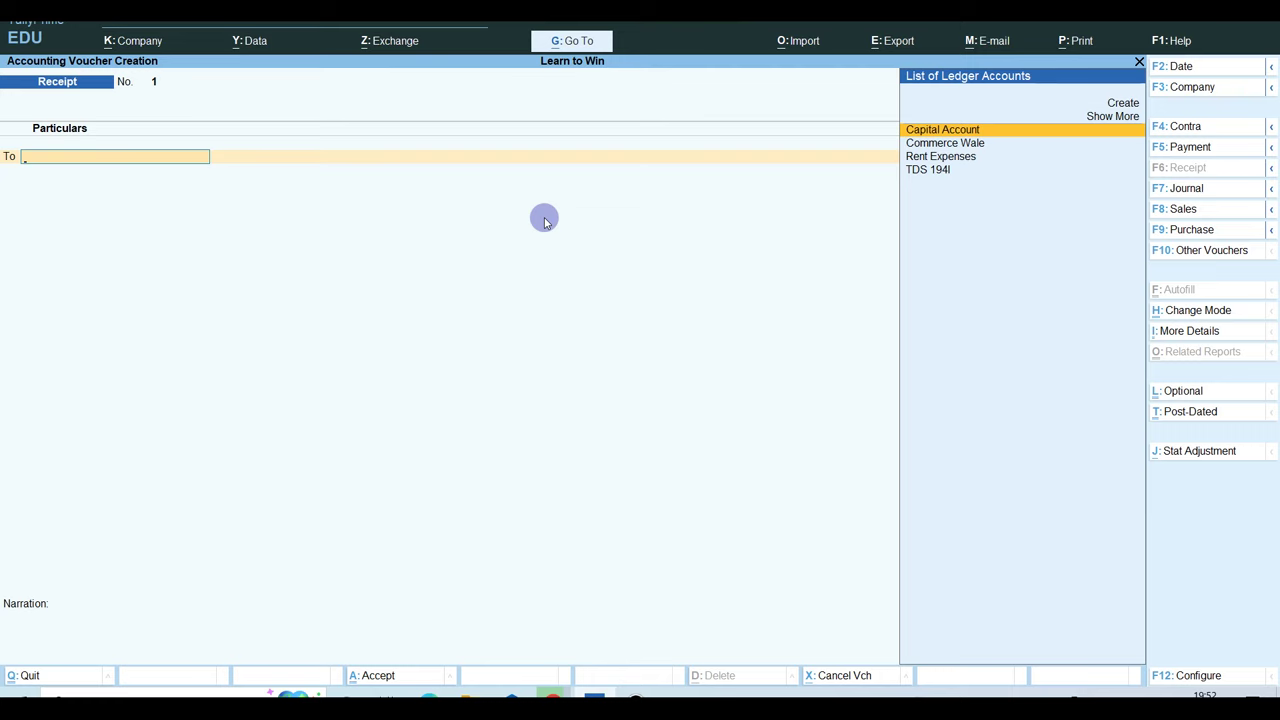
# - Create a ledger named Rent Income under Indirect Incomes with ledger type Not Applicable, and save it
pyautogui.hotkey('alt', 'c')
pyautogui.write('Ren')
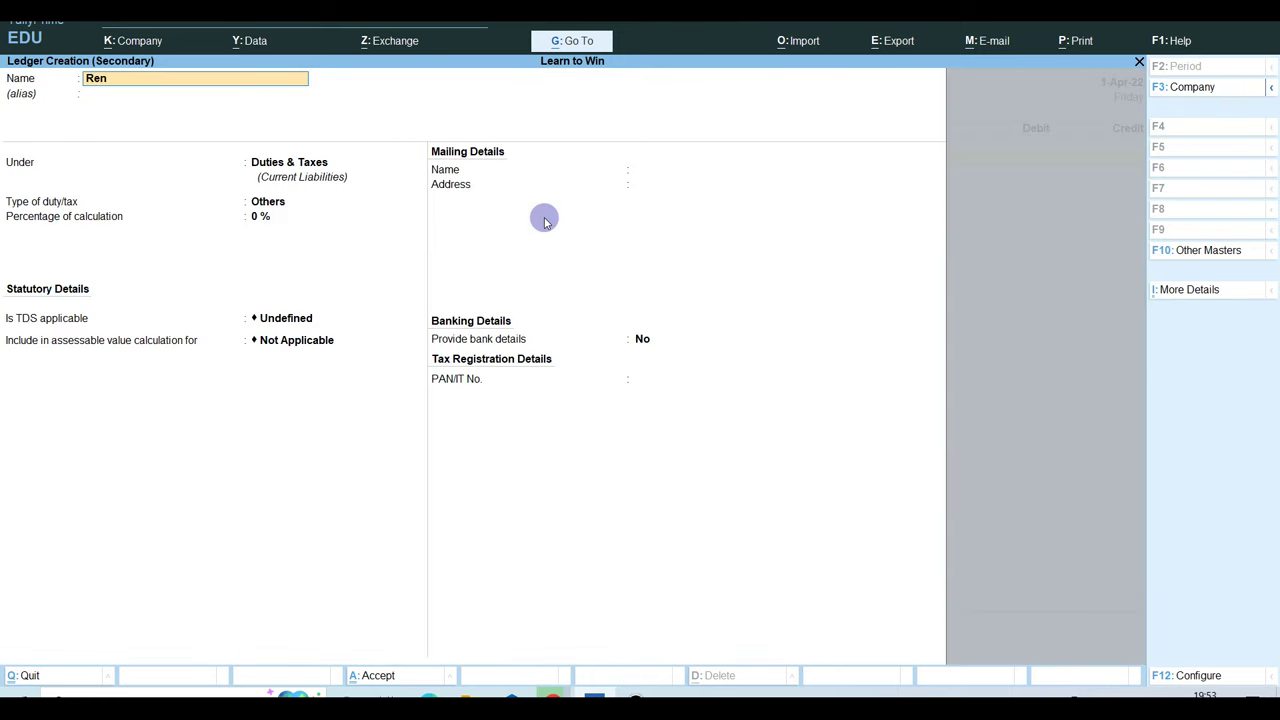
pyautogui.write('t Income')
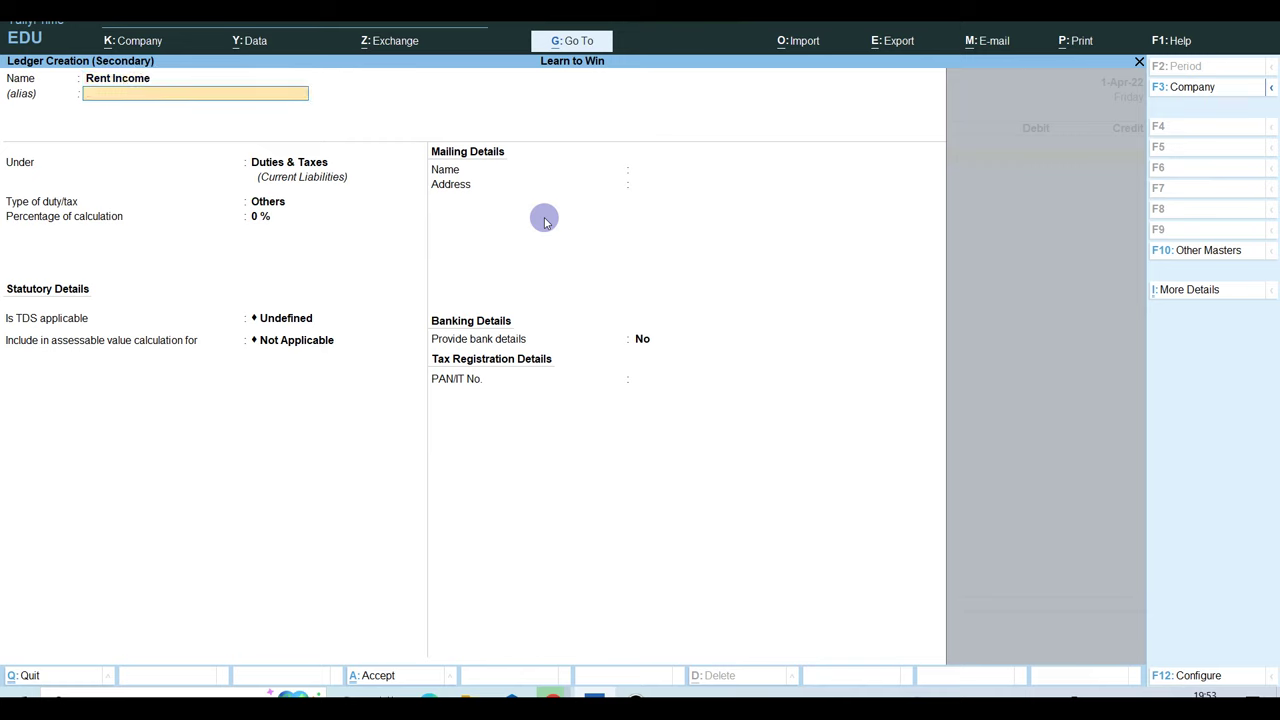
pyautogui.press('Return')
pyautogui.write('ind')
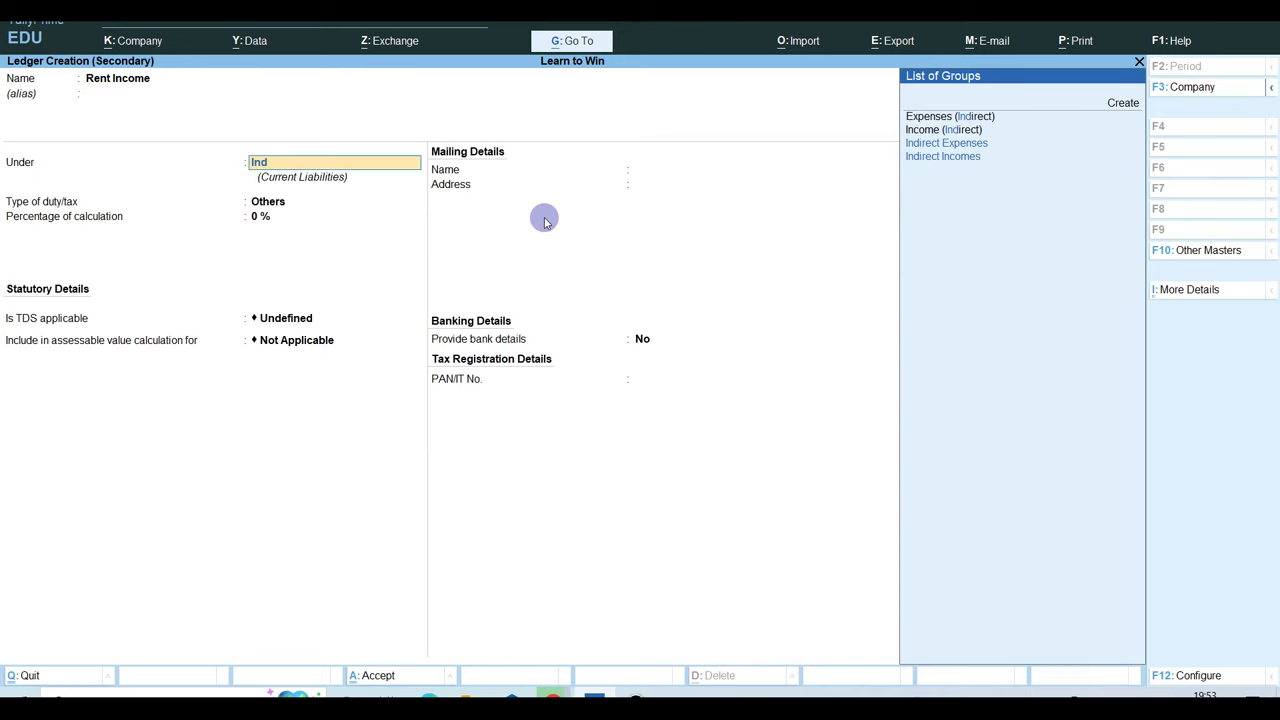
pyautogui.press('Down')
pyautogui.press('Down')
pyautogui.press('Return')
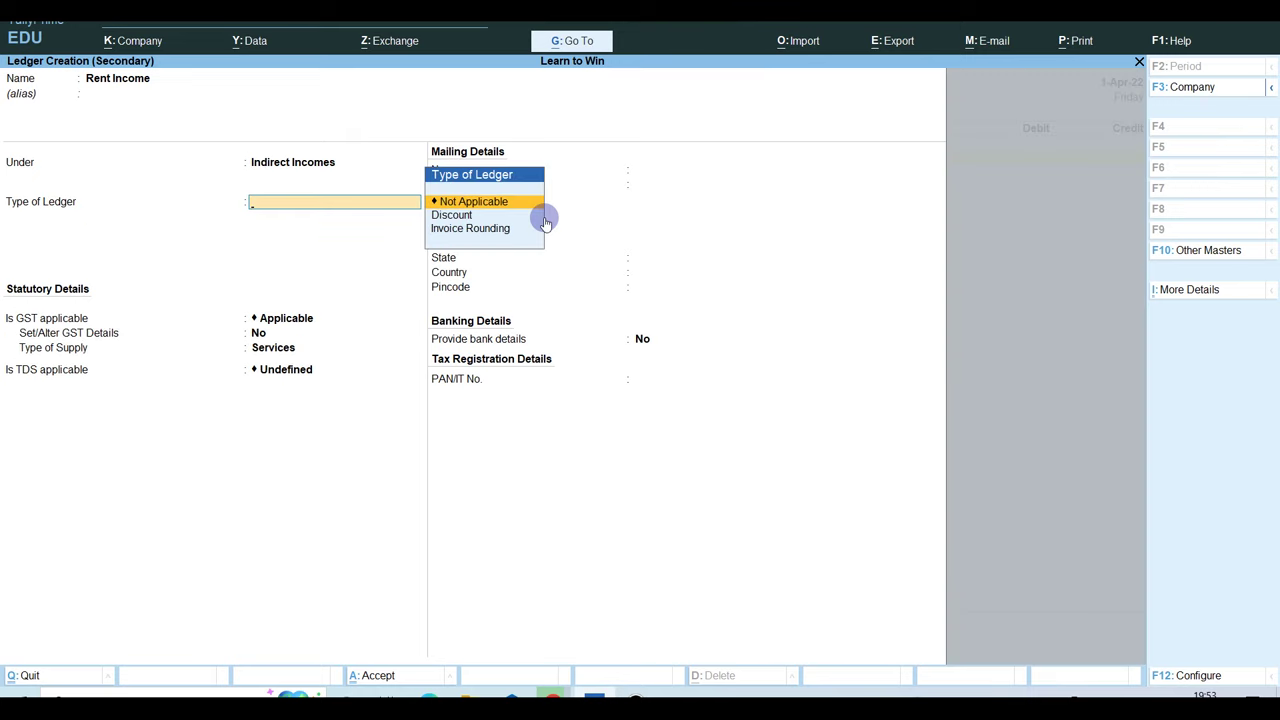
pyautogui.press('Return')
pyautogui.hotkey('ctrl', 'a')
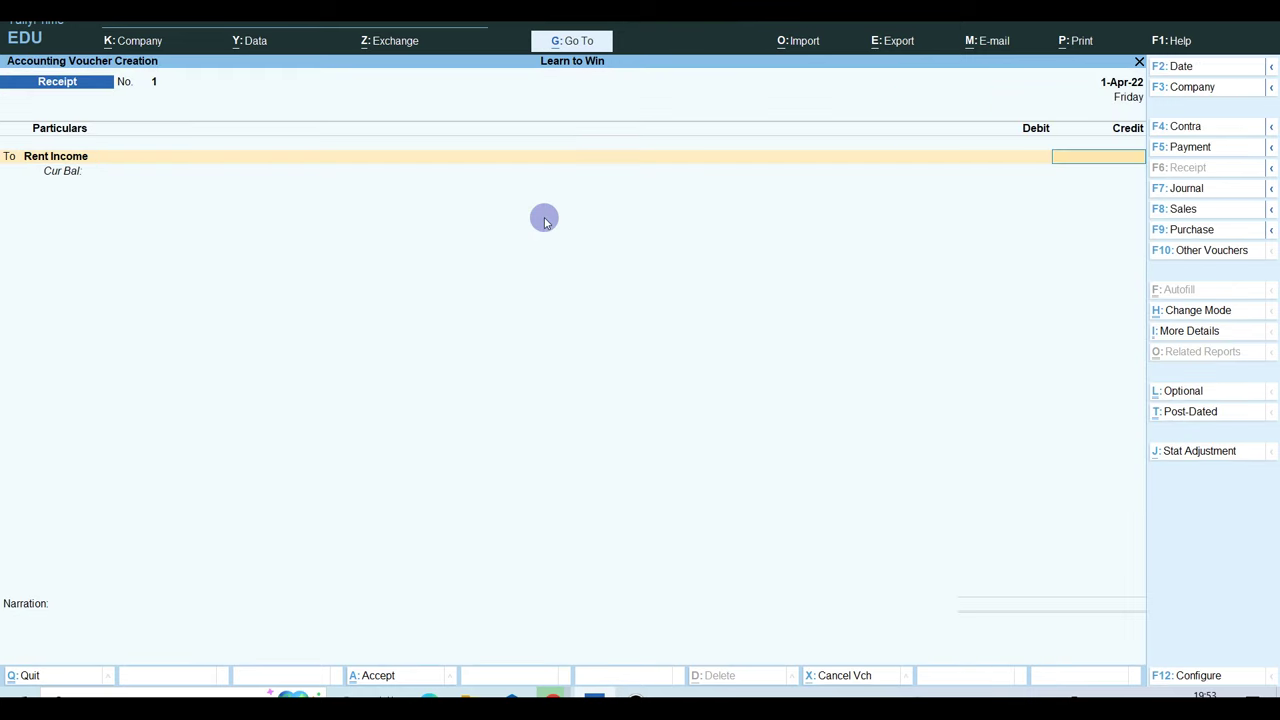
# - Credit Rent Income with 35,000 and choose Bank as the debit ledger in the receipt voucher
pyautogui.write('35000')
pyautogui.press('Return')
pyautogui.press('Return')
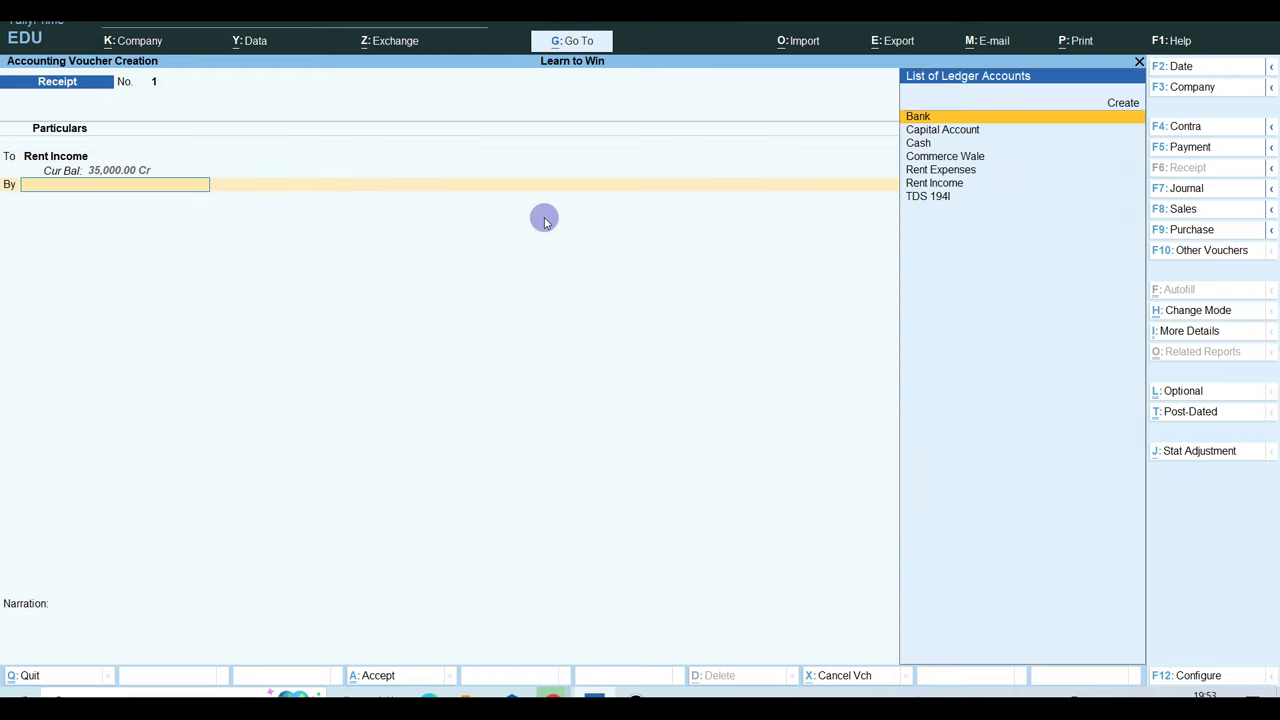
pyautogui.write('Ban')
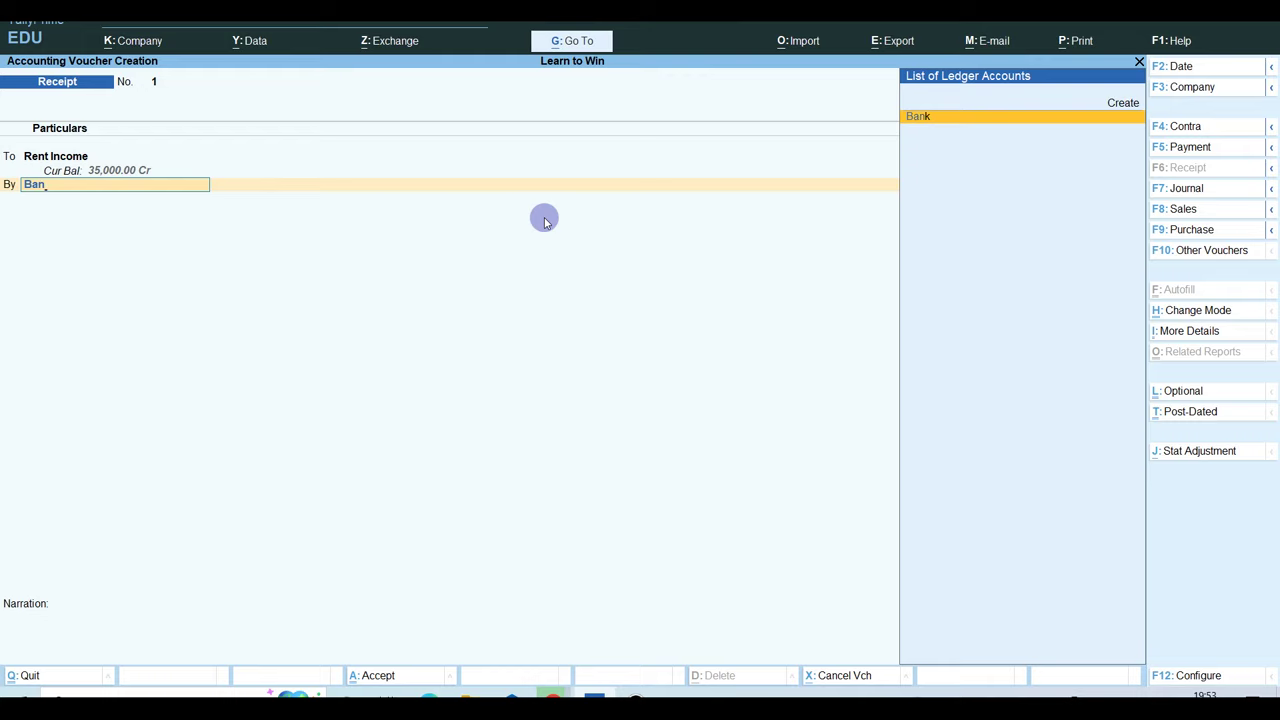
pyautogui.press('Return')
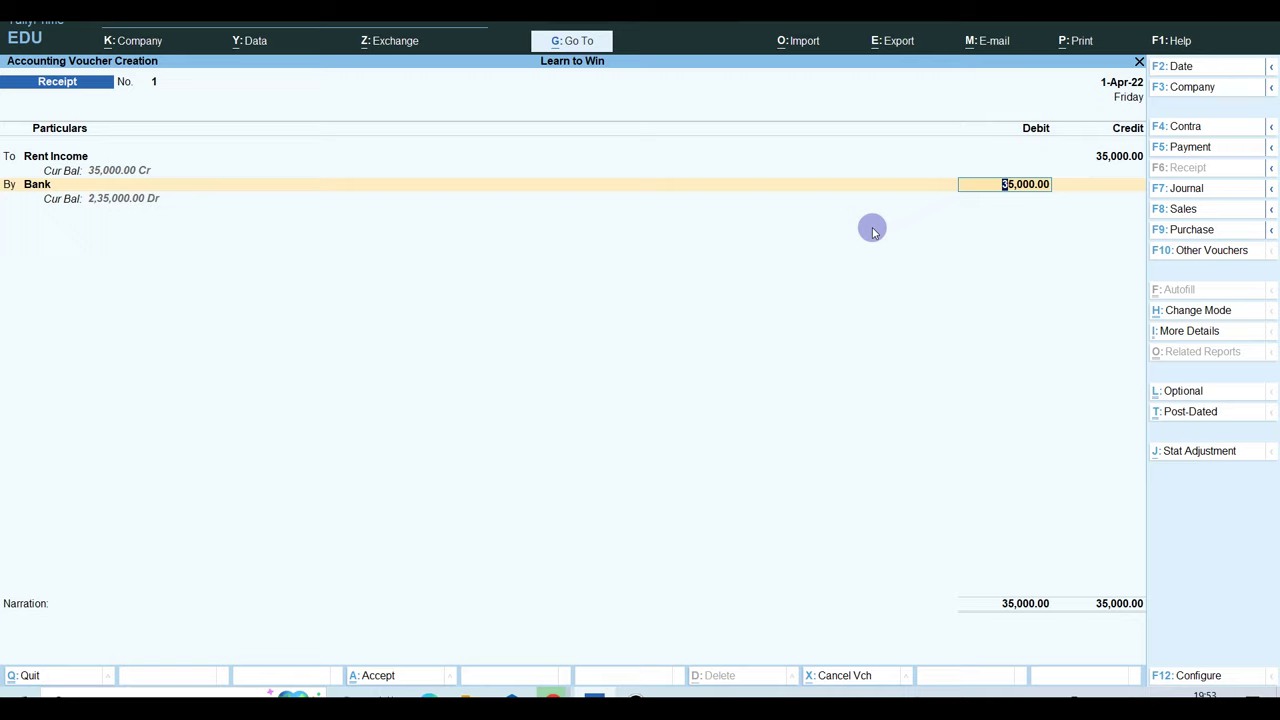
# - Switch the voucher being entered from Receipt to Journal
pyautogui.click(1162, 190)
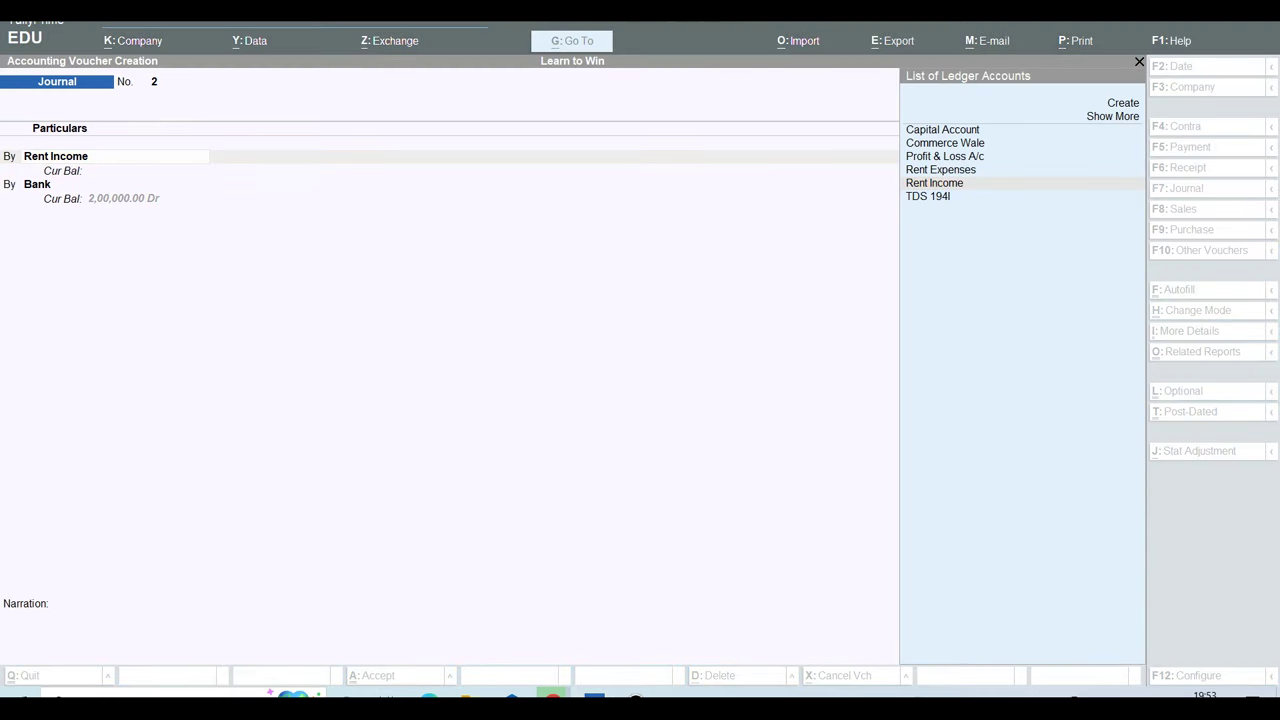
pyautogui.click(517, 231)
pyautogui.click(457, 203)
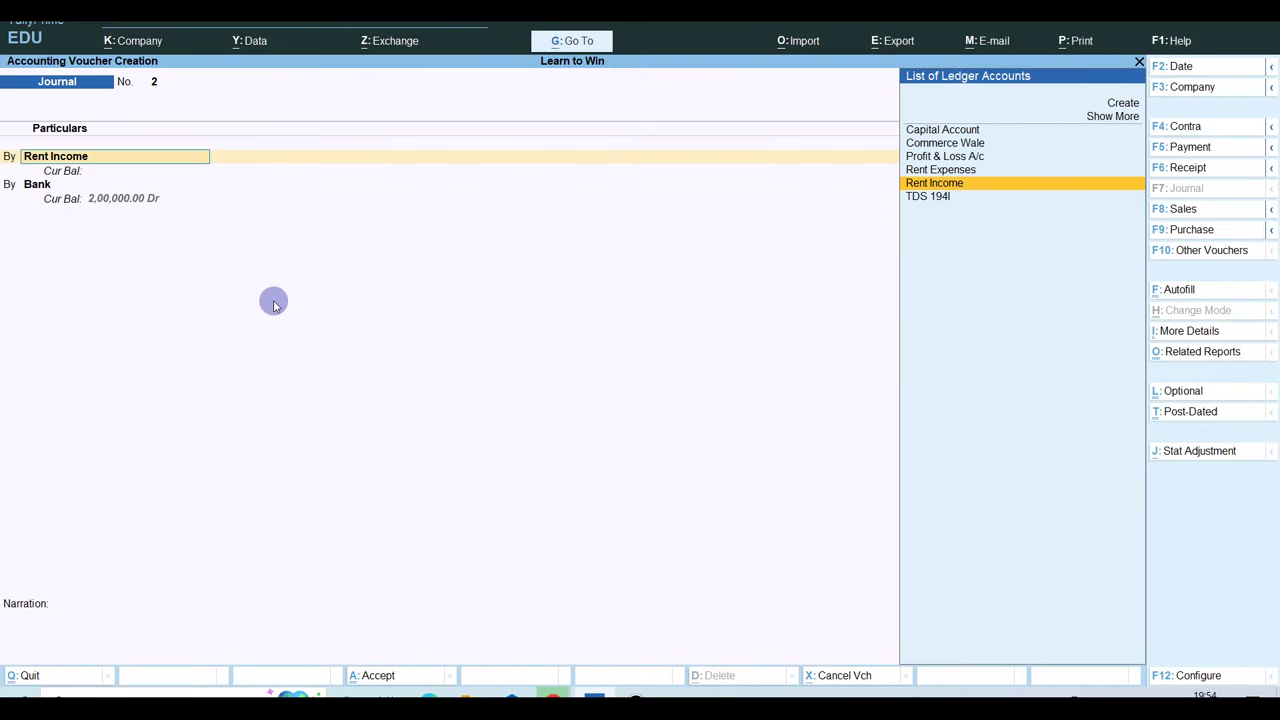
# - Create a ledger named ABC under Sundry Debtors for the journal's first debit line, leaving the alias blank, and save it
pyautogui.hotkey('alt', 'c')
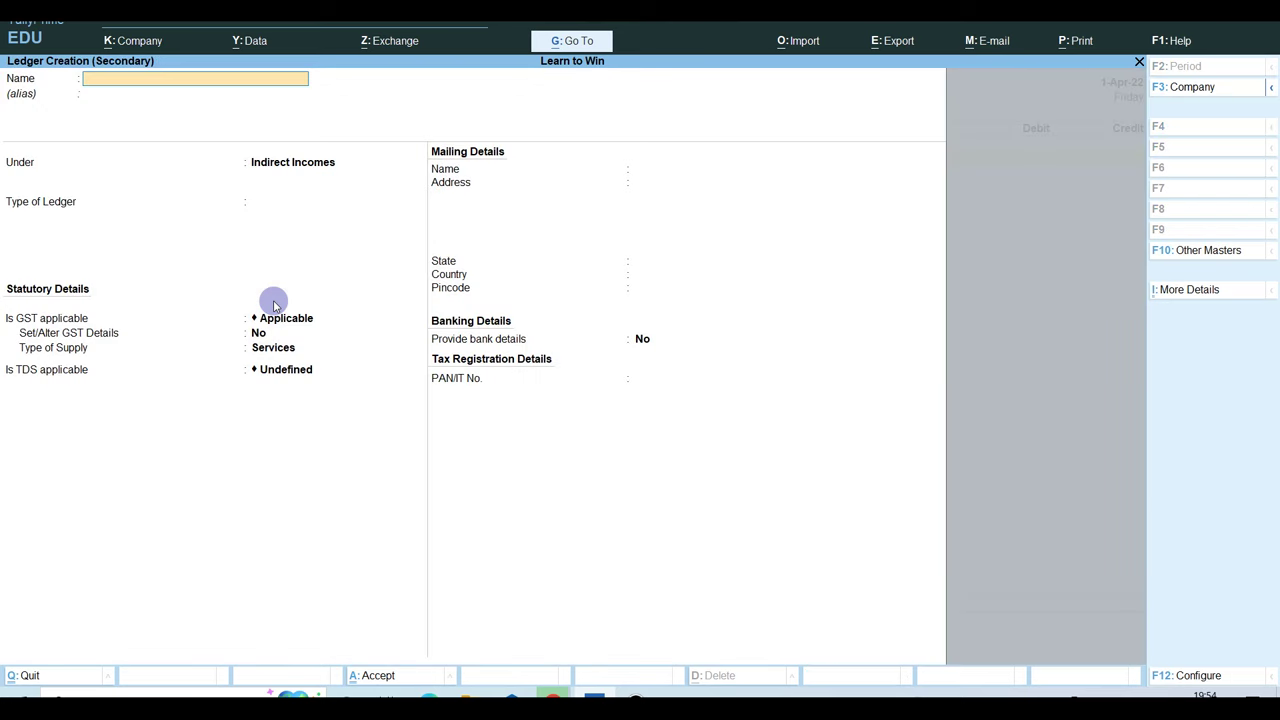
pyautogui.write('ABC')
pyautogui.press('Return')
pyautogui.press('Return')
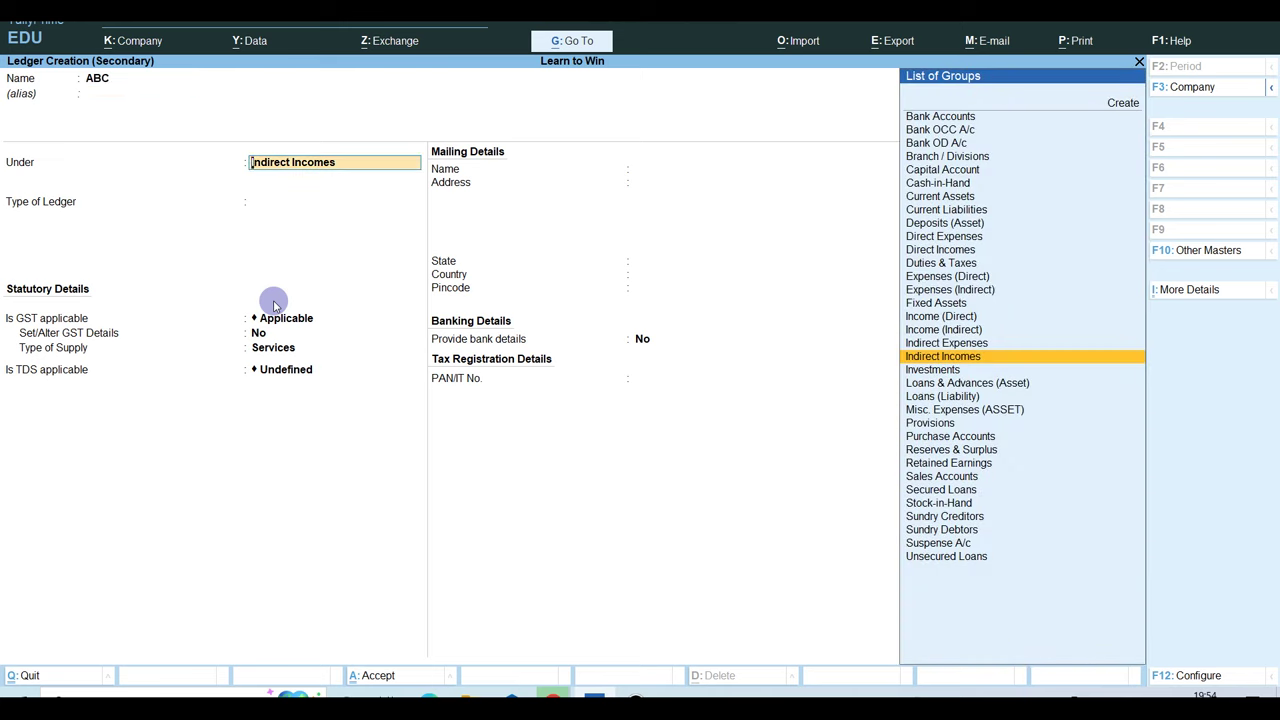
pyautogui.write('s')
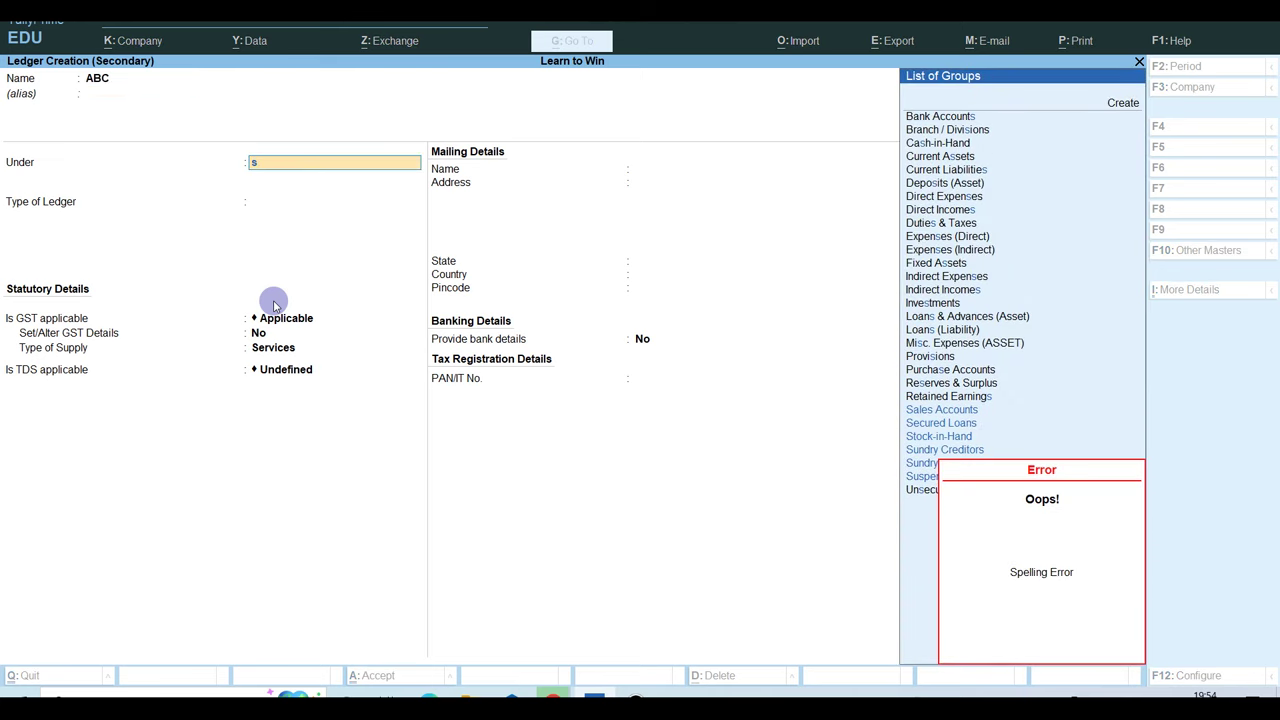
pyautogui.write('und')
pyautogui.press('Down')
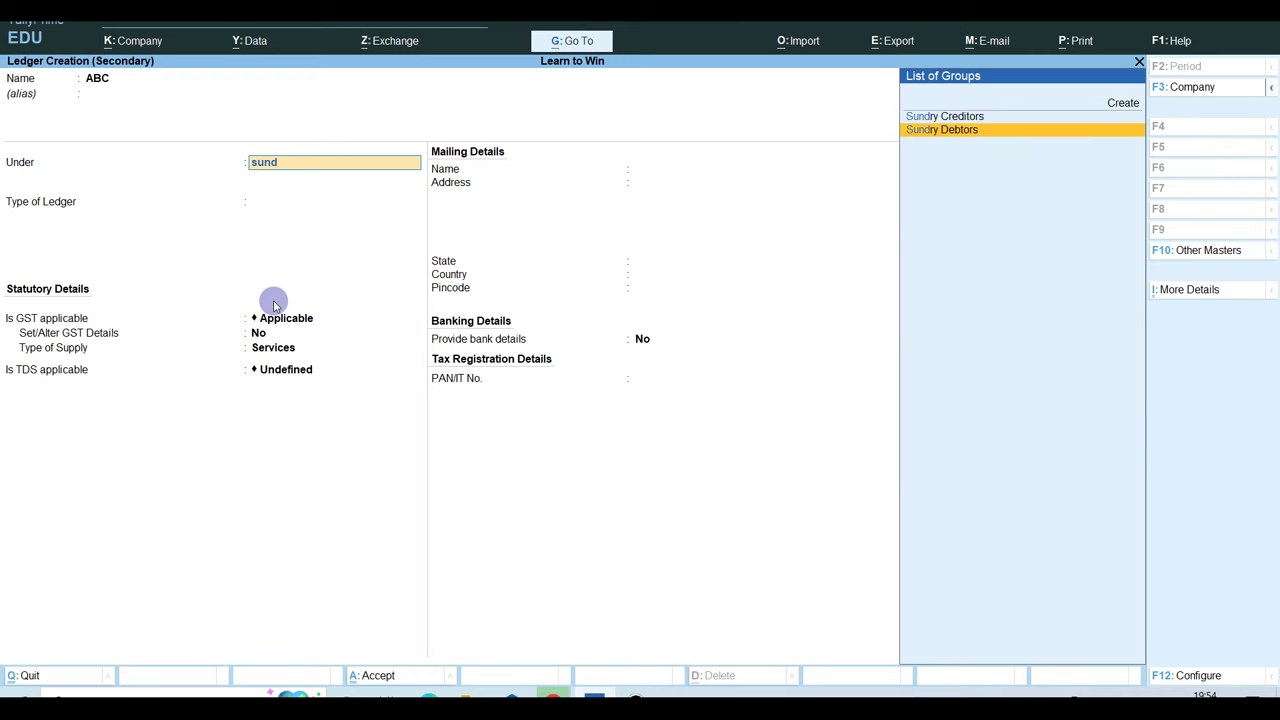
pyautogui.press('Return')
pyautogui.hotkey('ctrl', 'a')
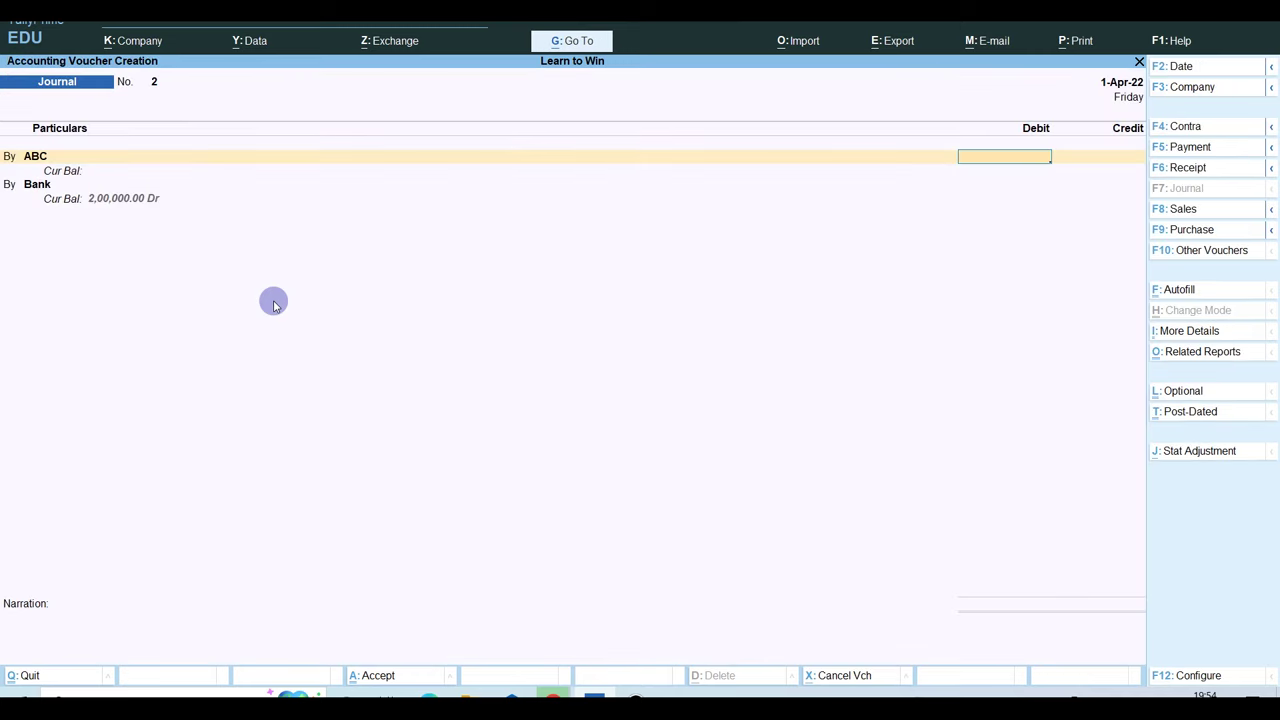
# - Debit ABC with 35,000 in the journal and record the bill-wise reference as On Account
pyautogui.write('35000')
pyautogui.press('Return')
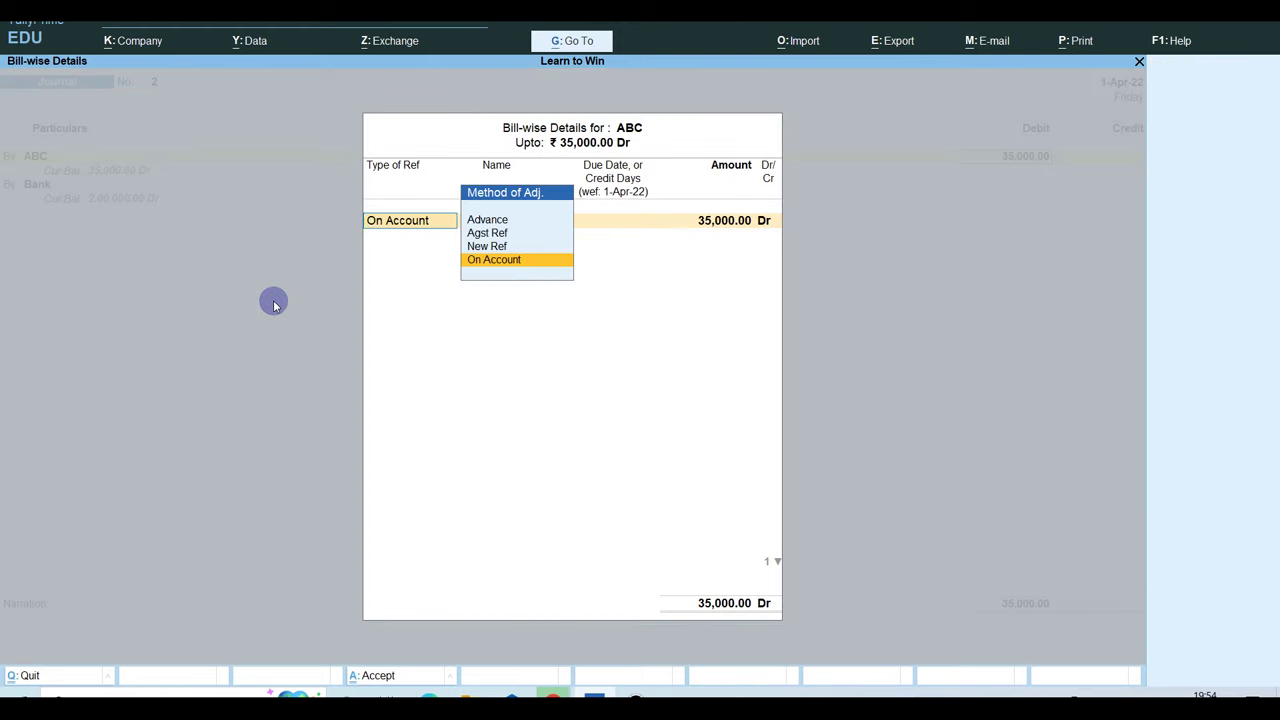
pyautogui.press('Return')
pyautogui.press('Return')
pyautogui.press('Return')
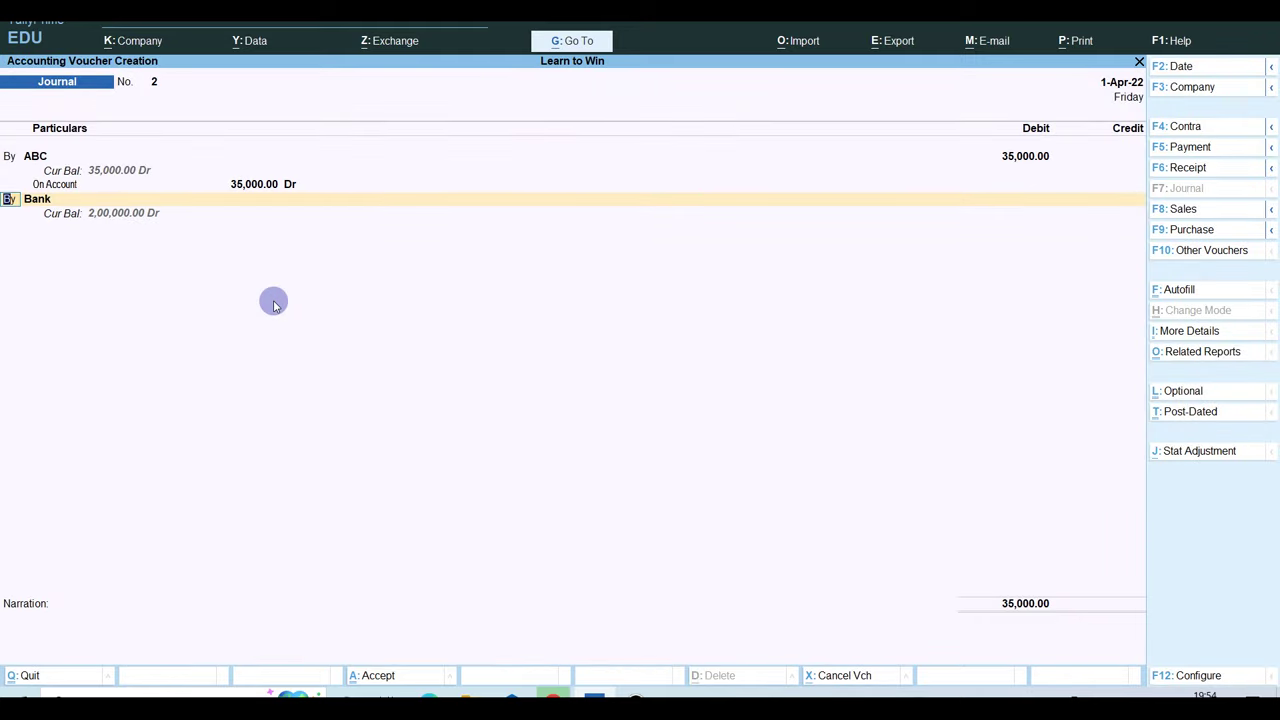
# - Turn the journal's Bank line into a 35,000 credit to Rent Income, save the voucher and leave voucher entry
pyautogui.press('t')
pyautogui.press('Return')
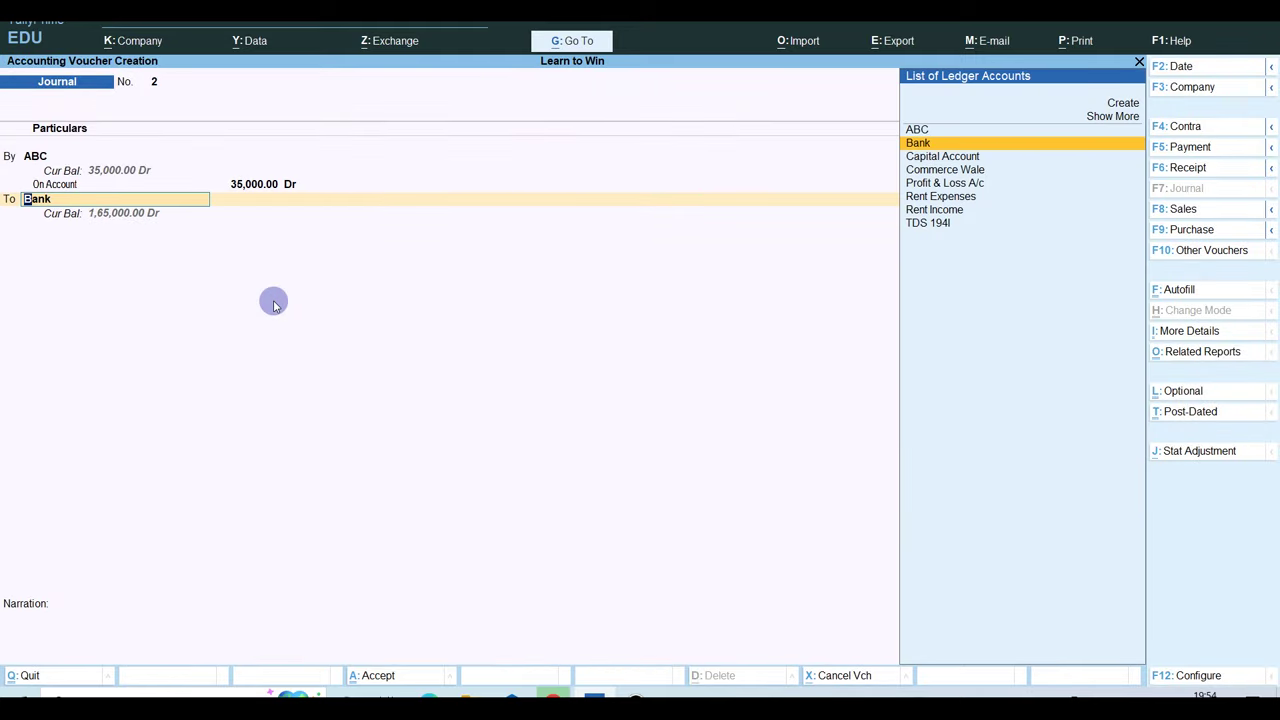
pyautogui.write('Rent')
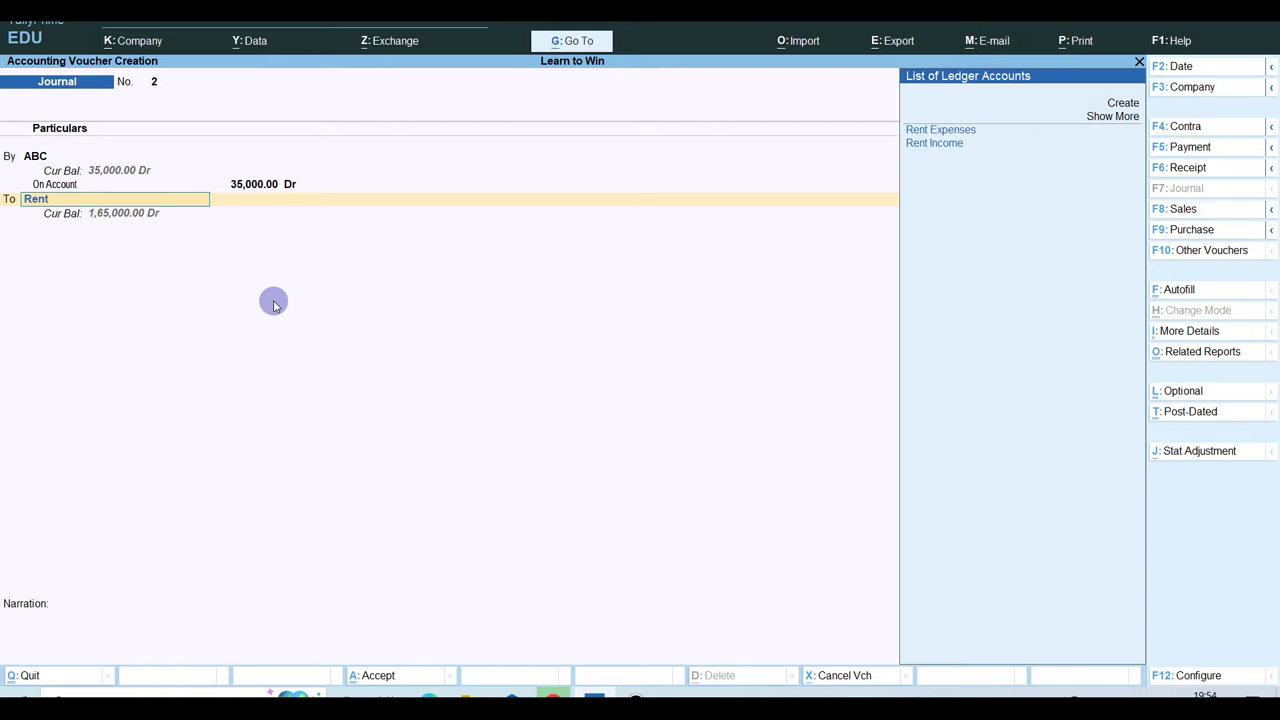
pyautogui.press('Return')
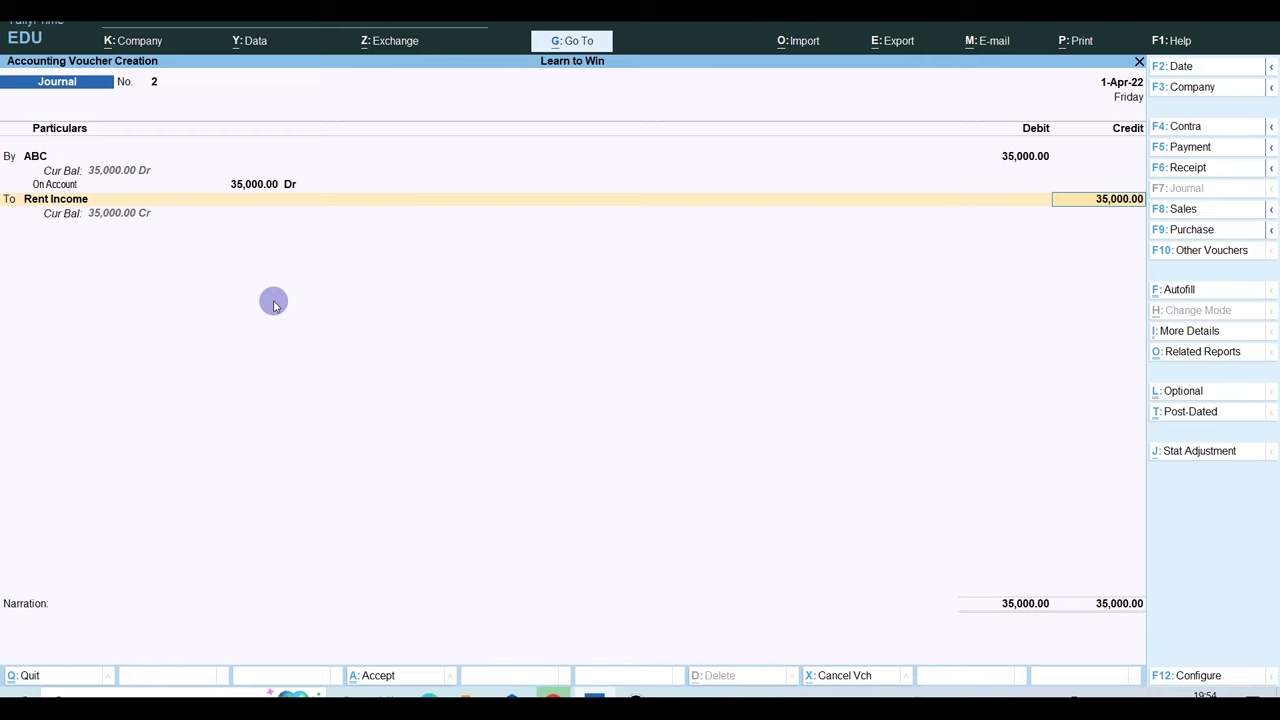
pyautogui.hotkey('ctrl', 'a')
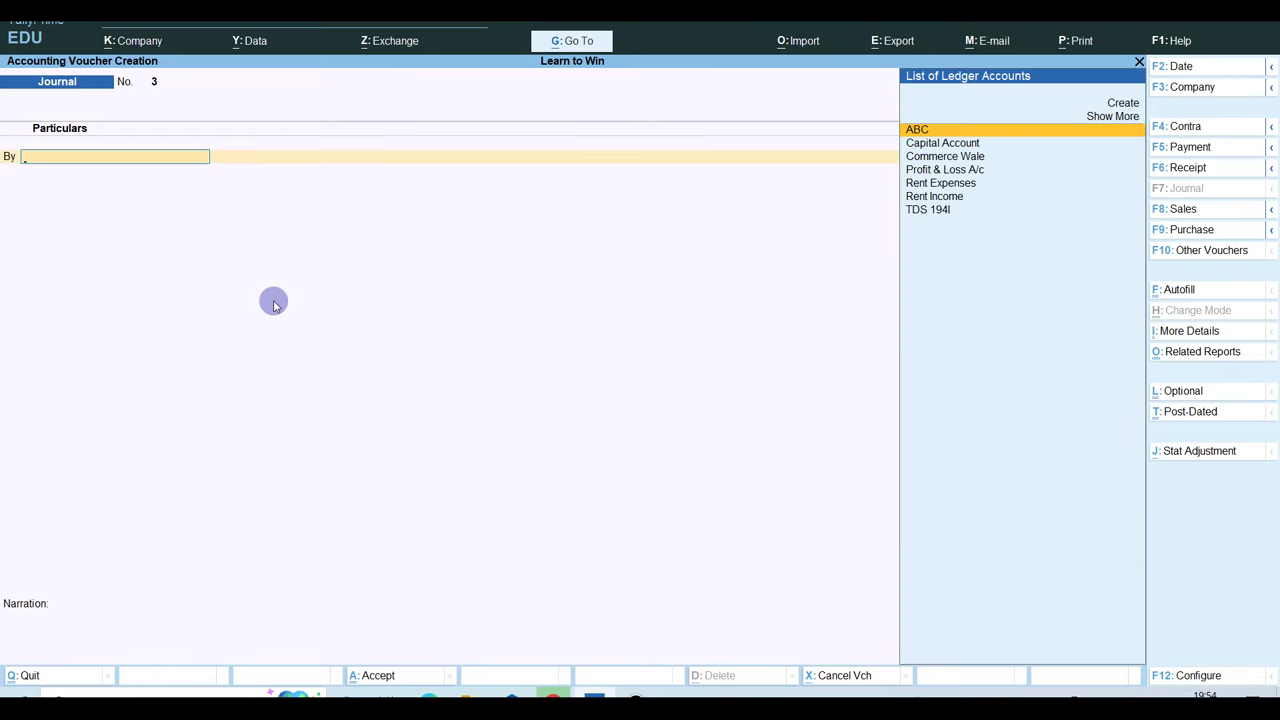
pyautogui.press('Escape')
pyautogui.press('y')
pyautogui.press('Escape')
pyautogui.press('n')
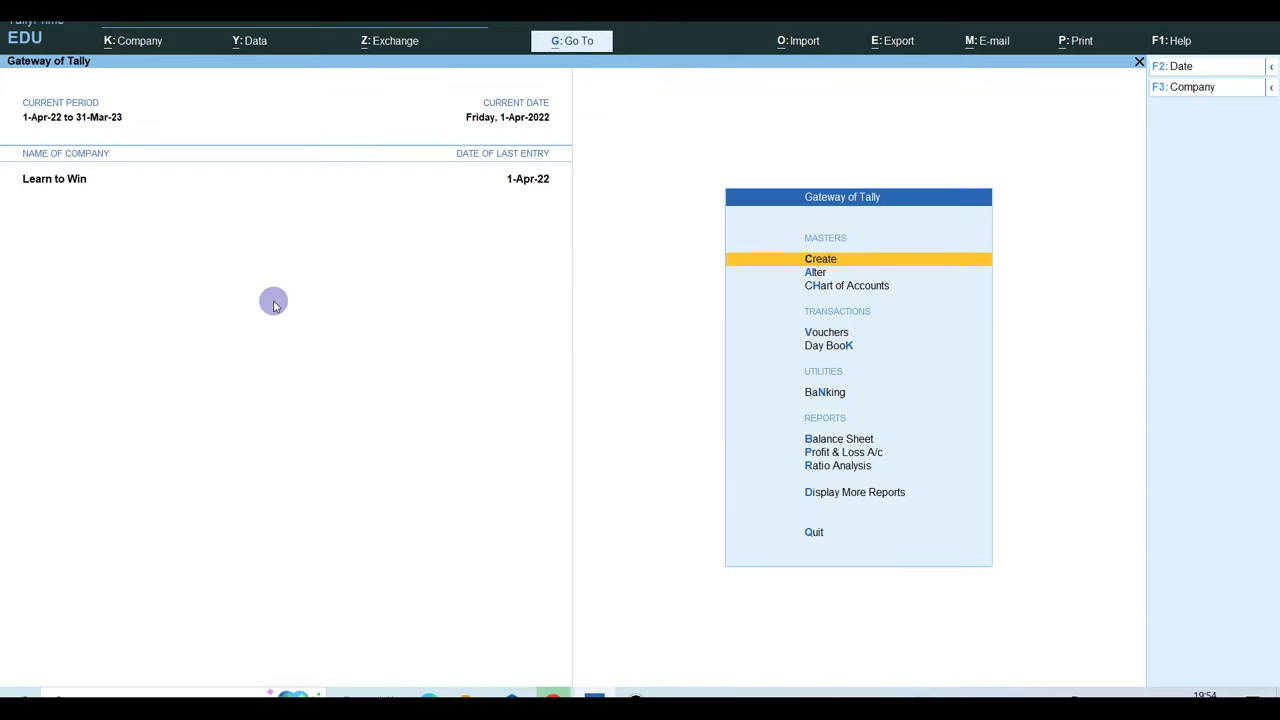
# - Drill down from the Balance Sheet through Profit & Loss A/c and Indirect Incomes to the Rent Income voucher, and return
pyautogui.press('b')
pyautogui.press('Right')
pyautogui.press('Left')
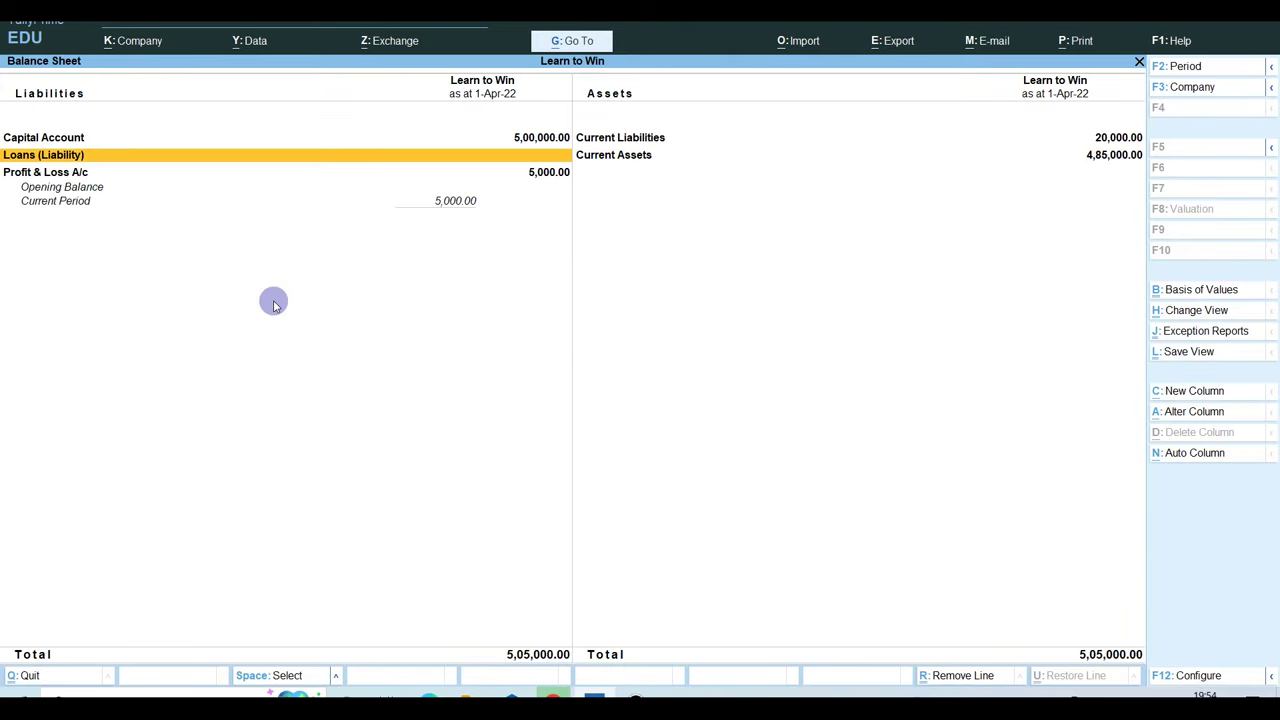
pyautogui.press('Down')
pyautogui.press('Return')
pyautogui.press('Right')
pyautogui.press('Return')
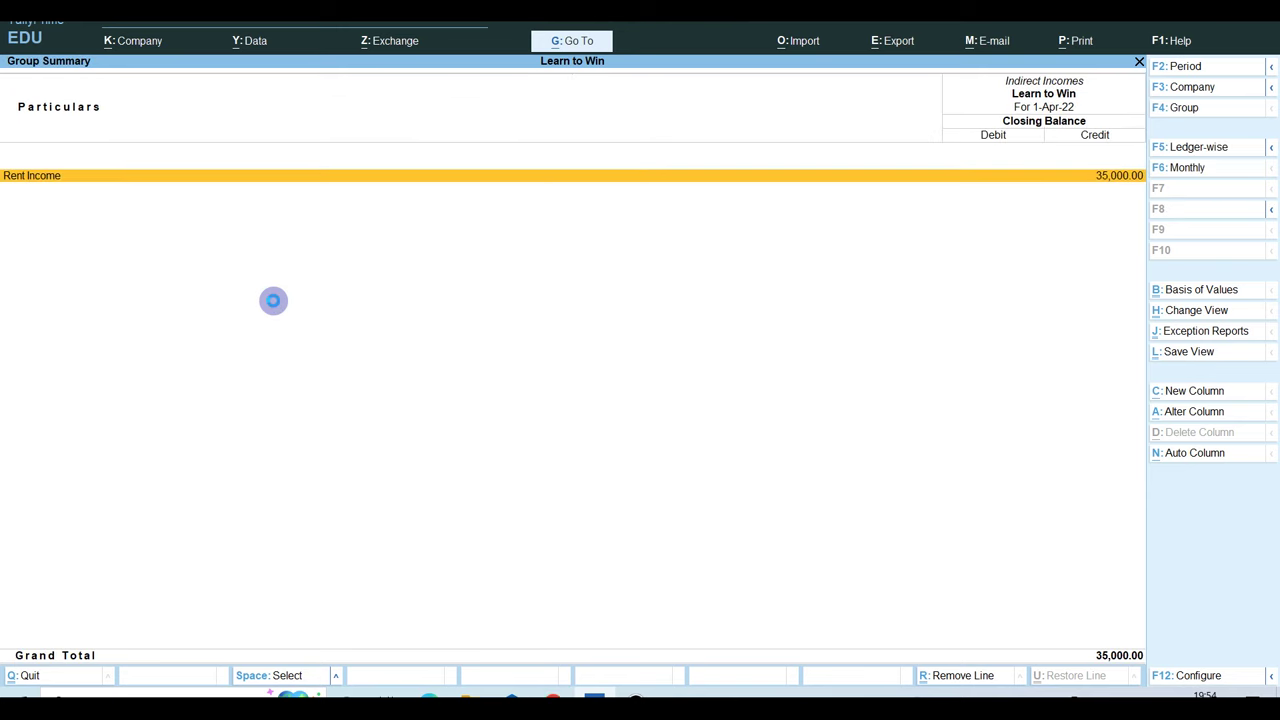
pyautogui.press('Return')
pyautogui.press('Return')
pyautogui.press('Return')
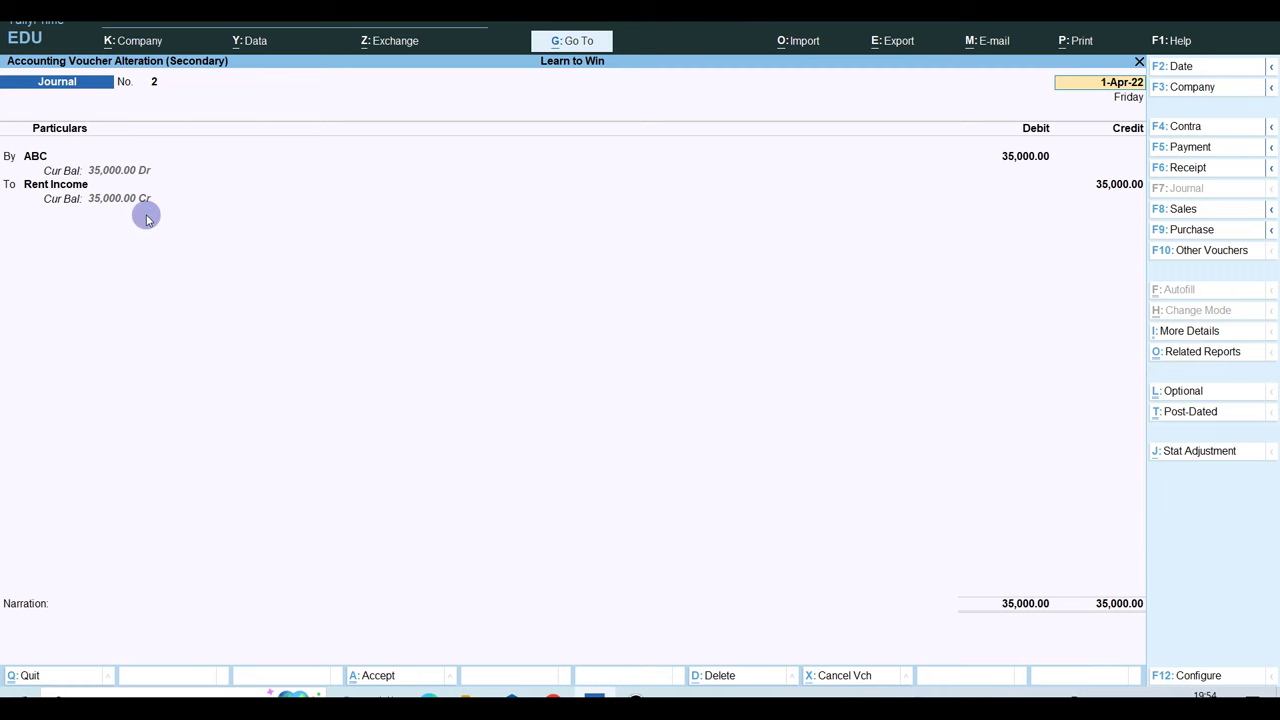
pyautogui.press('Escape')
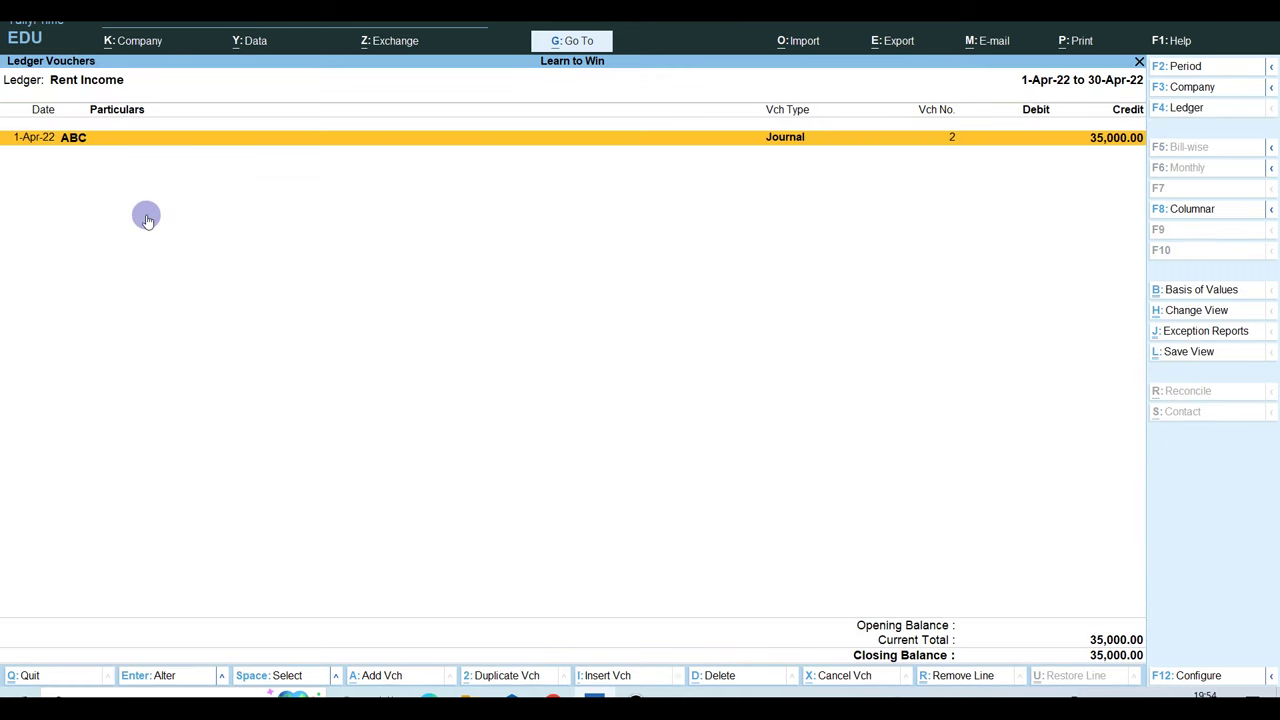
pyautogui.press('Escape')
pyautogui.press('Escape')
pyautogui.press('Escape')
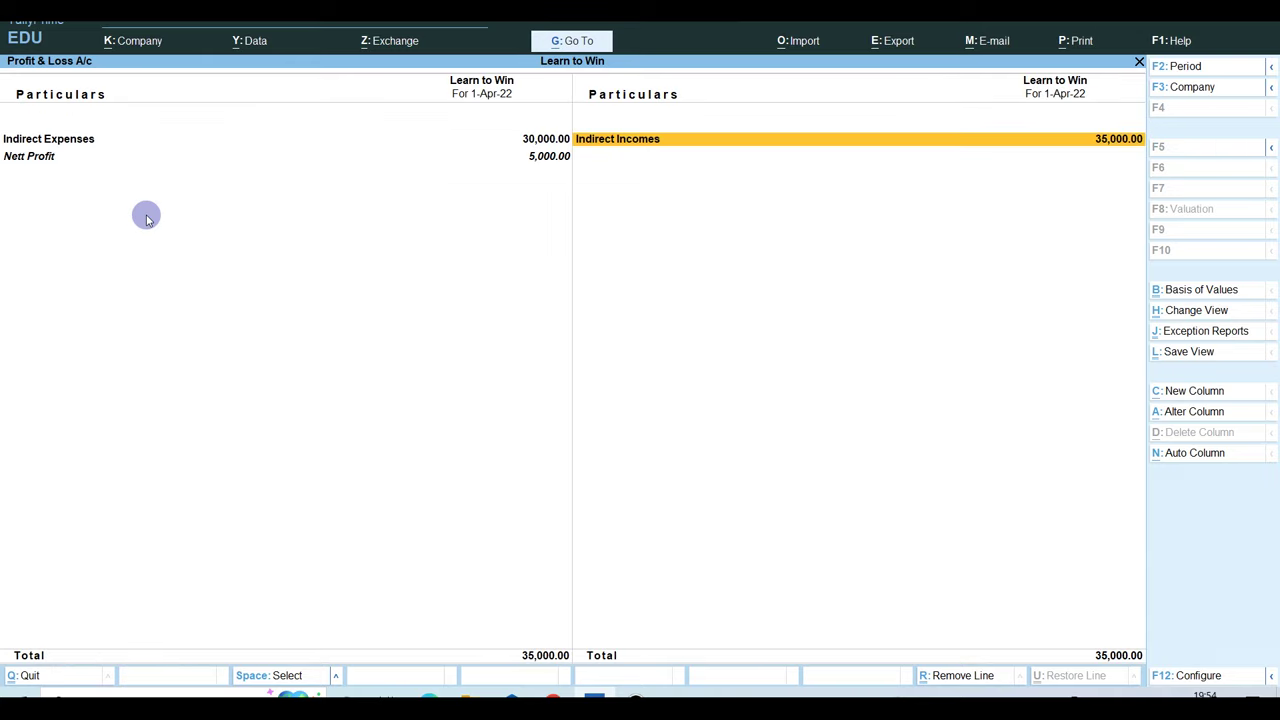
pyautogui.press('Escape')
# - Drill down from Current Assets through Sundry Debtors to the ABC ledger, examine its rent income journal and close the voucher
pyautogui.press('Up')
pyautogui.press('Right')
pyautogui.press('Up')
pyautogui.press('Down')
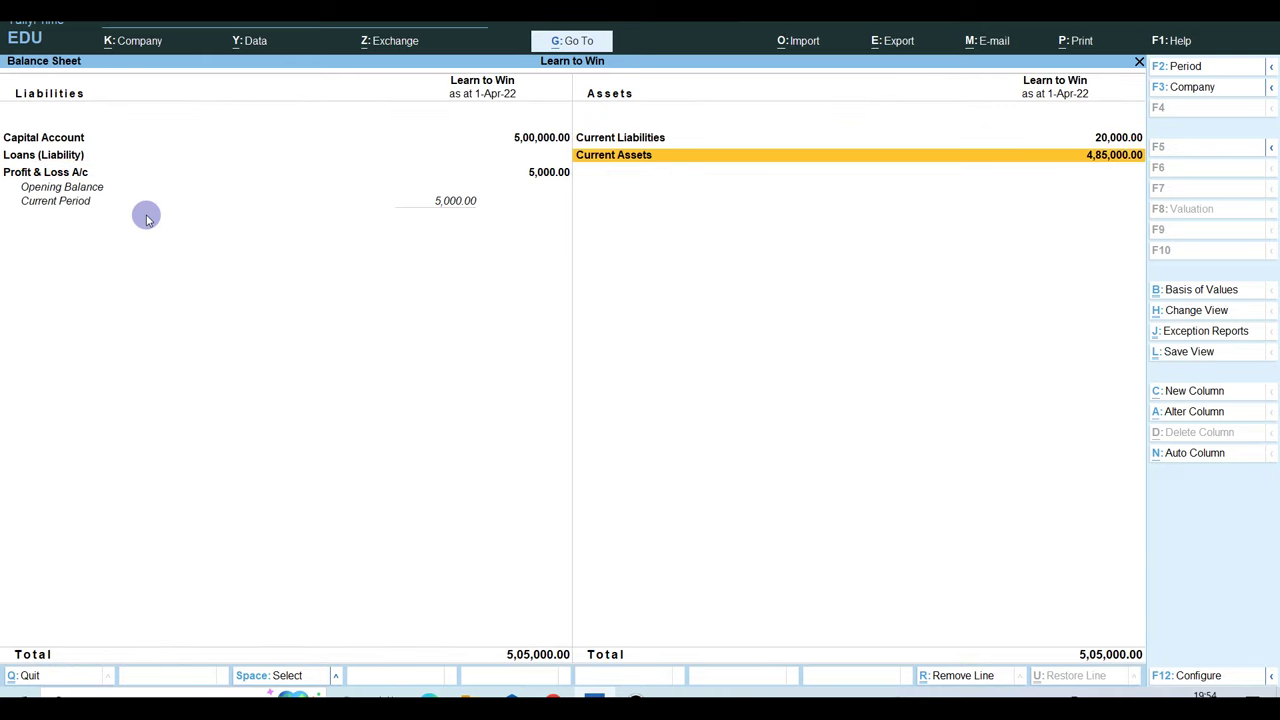
pyautogui.press('Return')
pyautogui.press('Down')
pyautogui.press('Up')
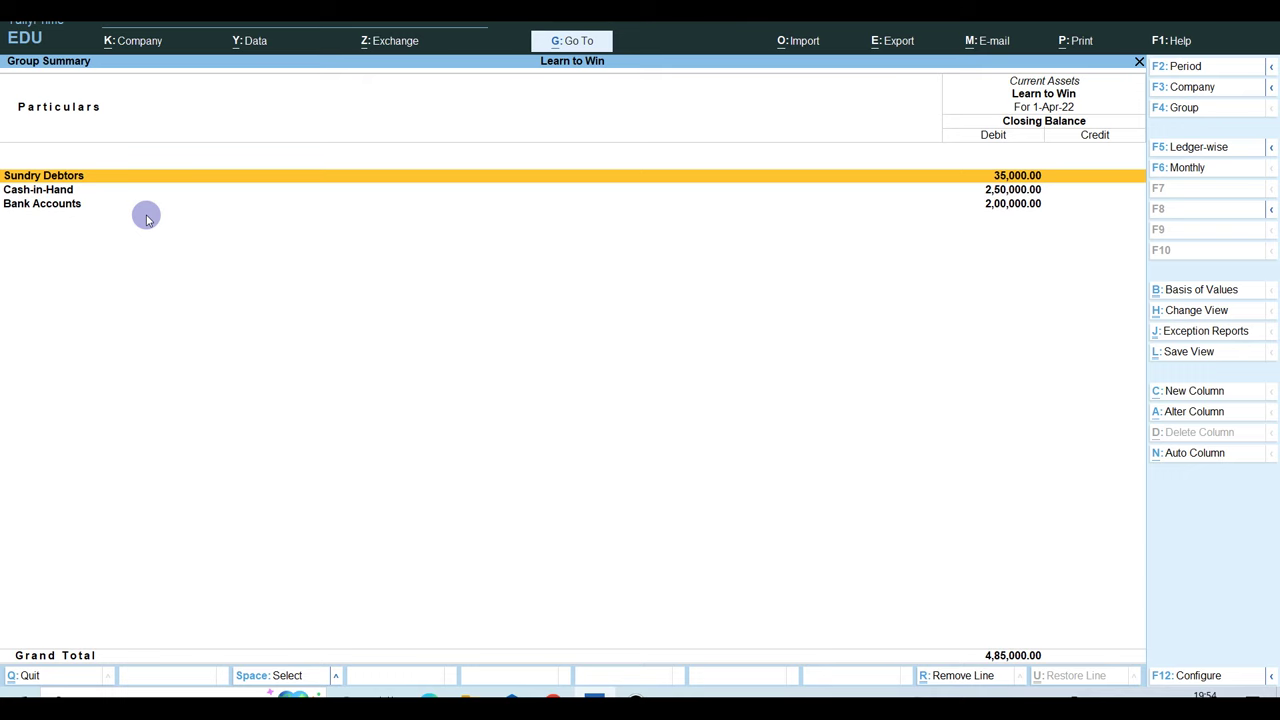
pyautogui.press('Return')
pyautogui.press('Return')
pyautogui.press('Return')
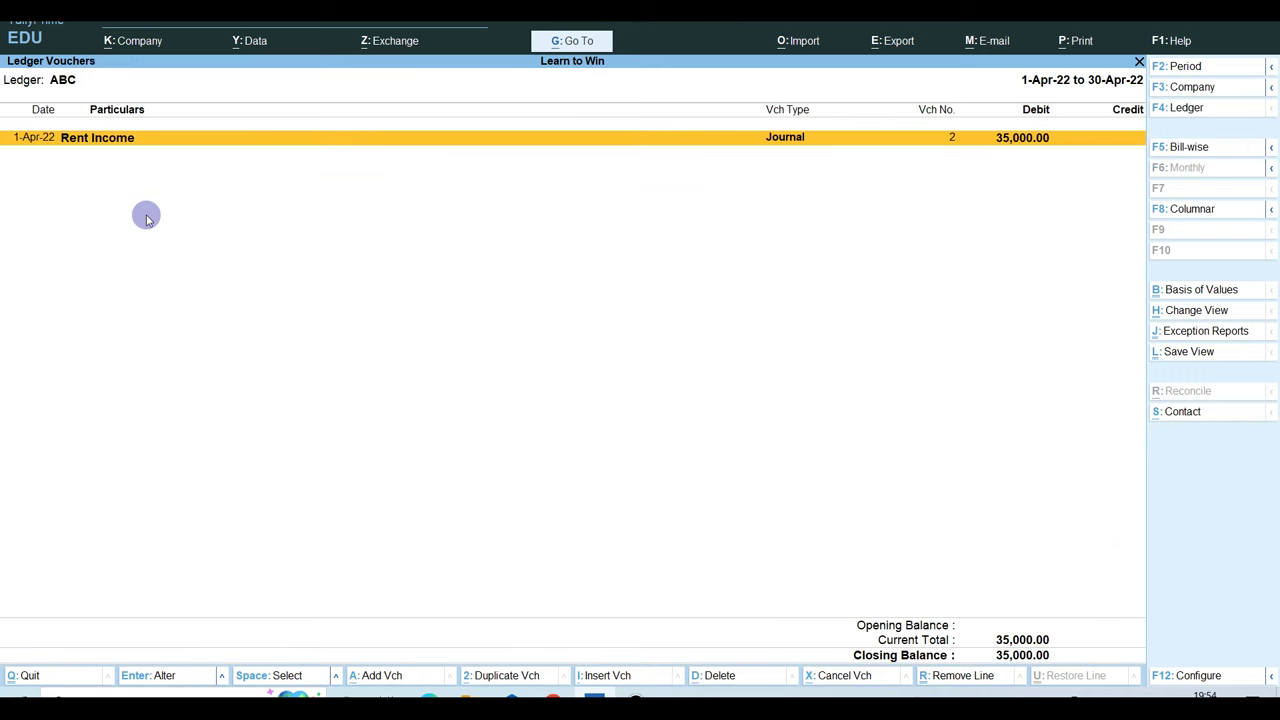
pyautogui.press('Return')
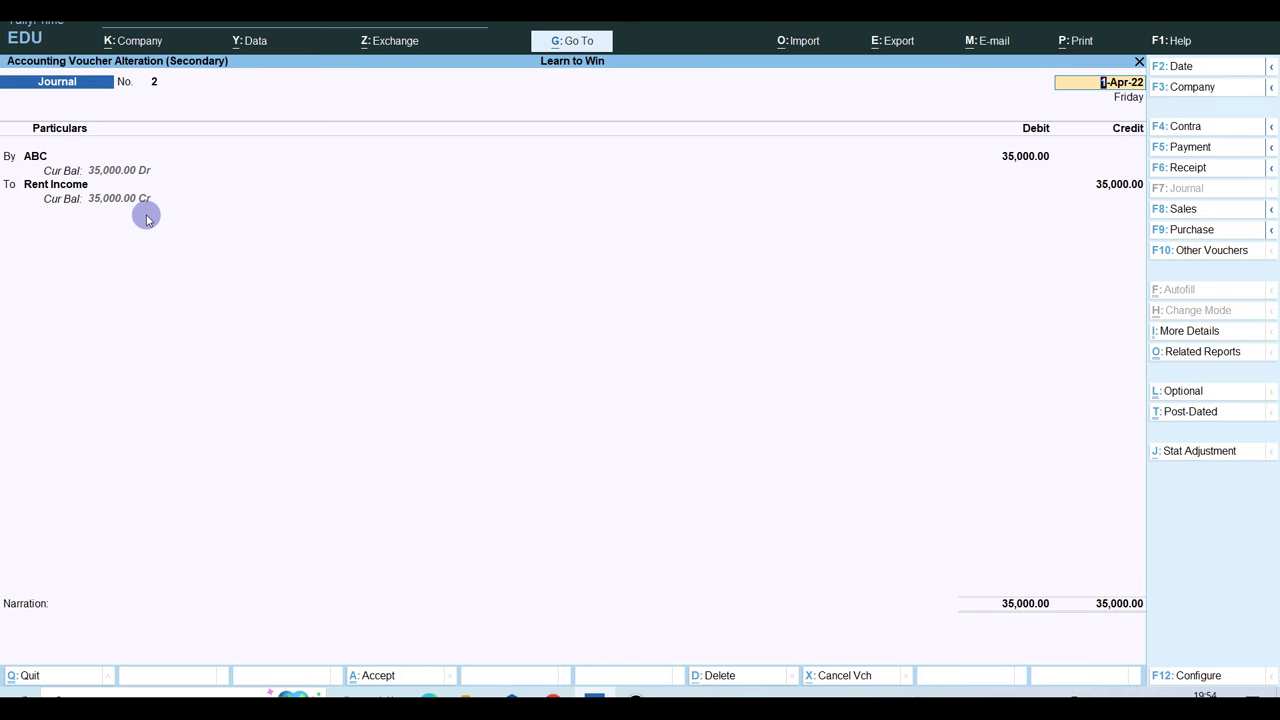
pyautogui.press('Escape')
pyautogui.press('y')
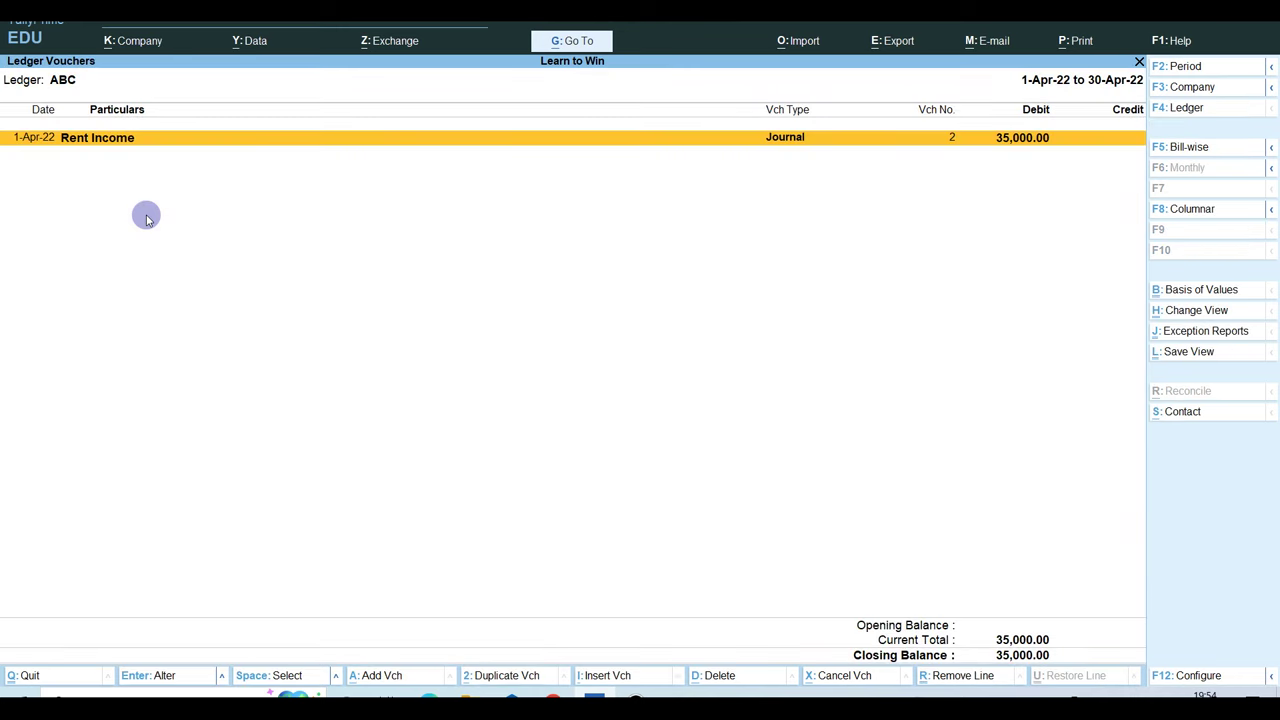
# - Add a receipt voucher from the ABC ledger, crediting ABC with 35,000 as On Account
pyautogui.hotkey('alt', 'a')
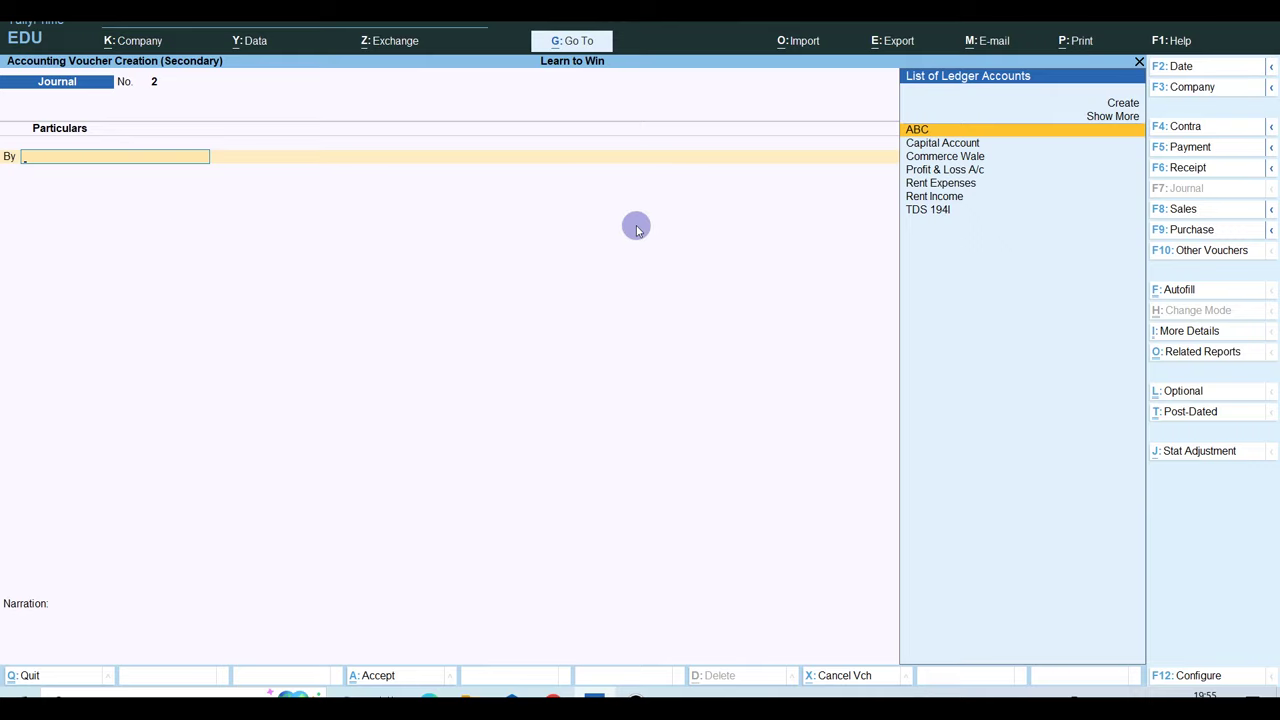
pyautogui.click(1188, 168)
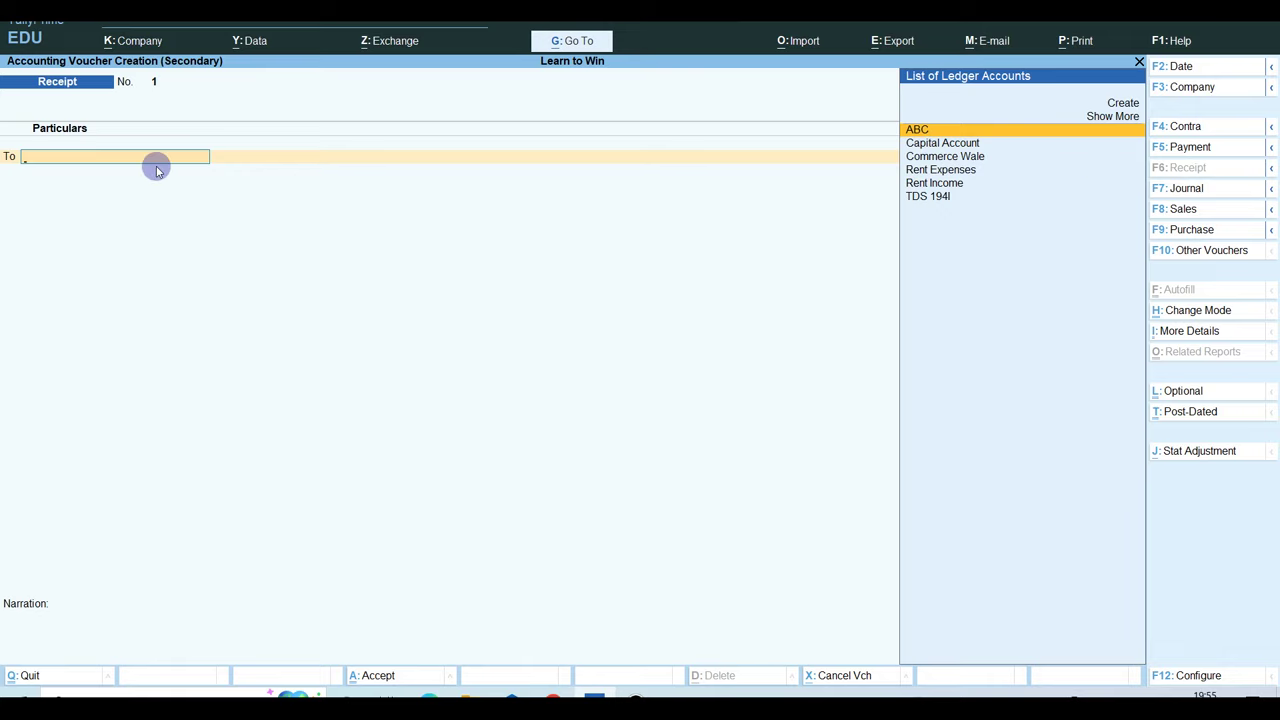
pyautogui.write('abc')
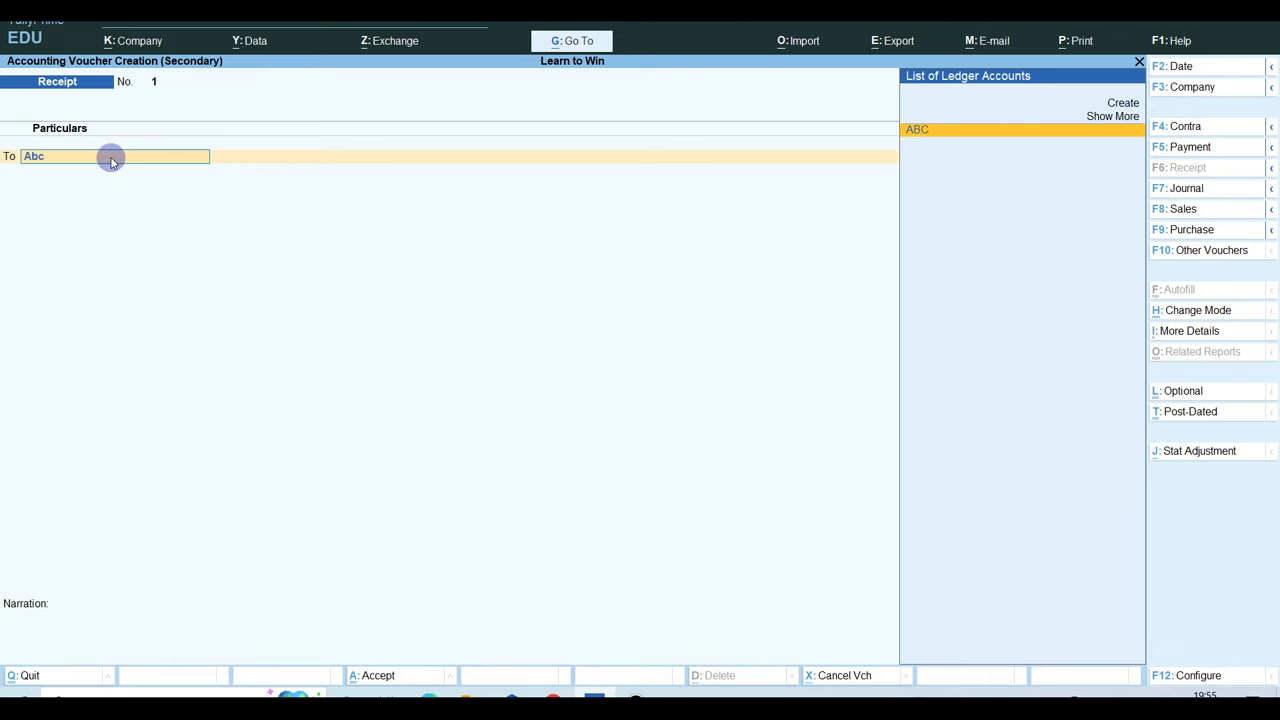
pyautogui.press('Return')
pyautogui.write('35000')
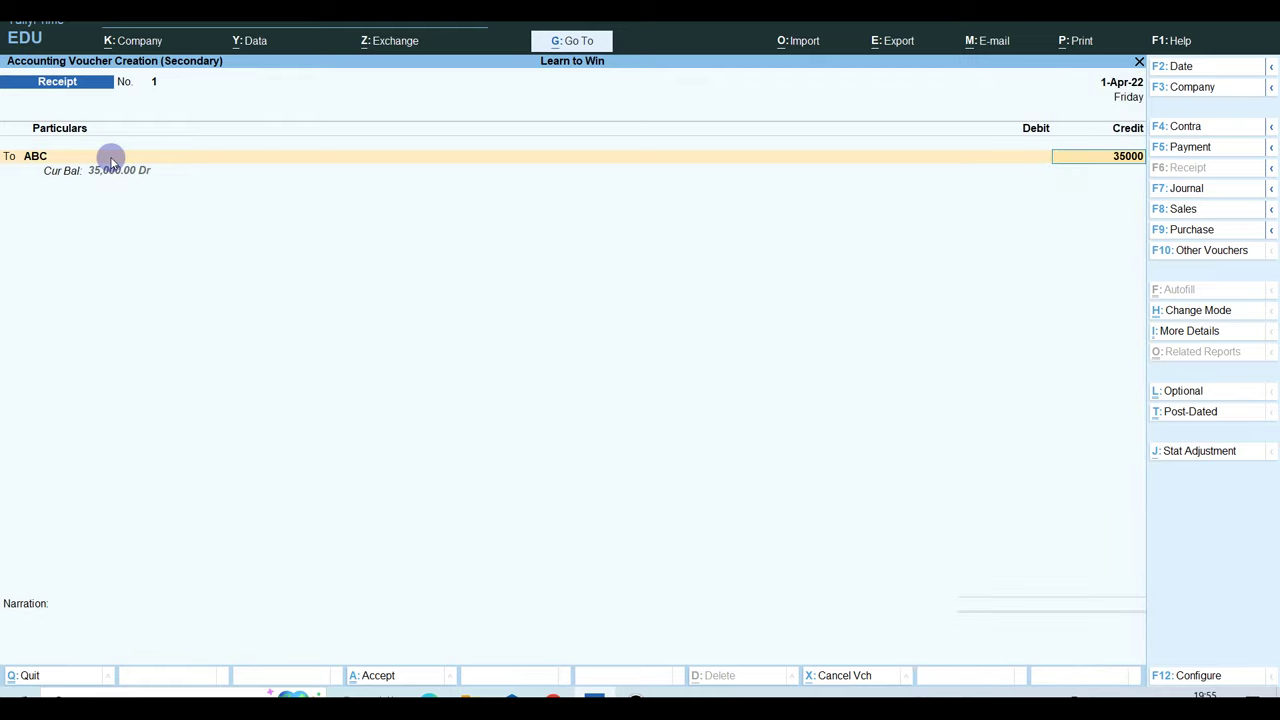
pyautogui.press('Return')
pyautogui.press('Return')
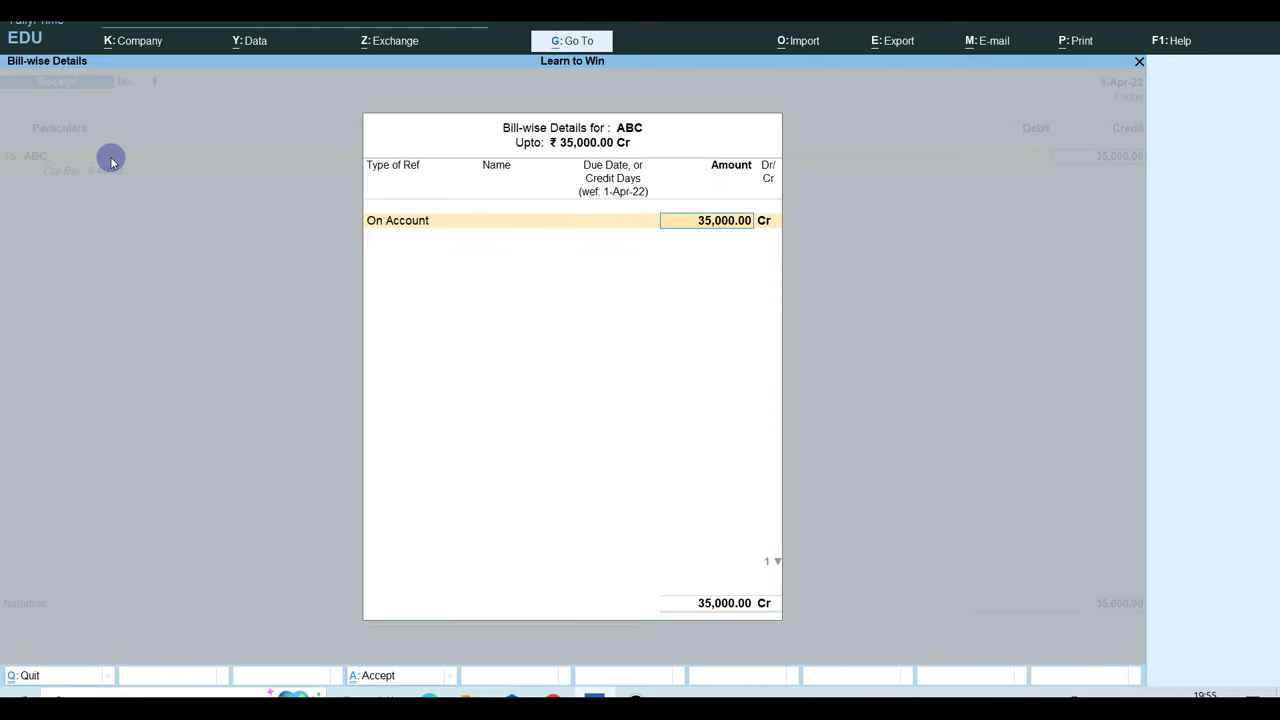
pyautogui.press('Return')
pyautogui.press('Return')
pyautogui.press('Return')
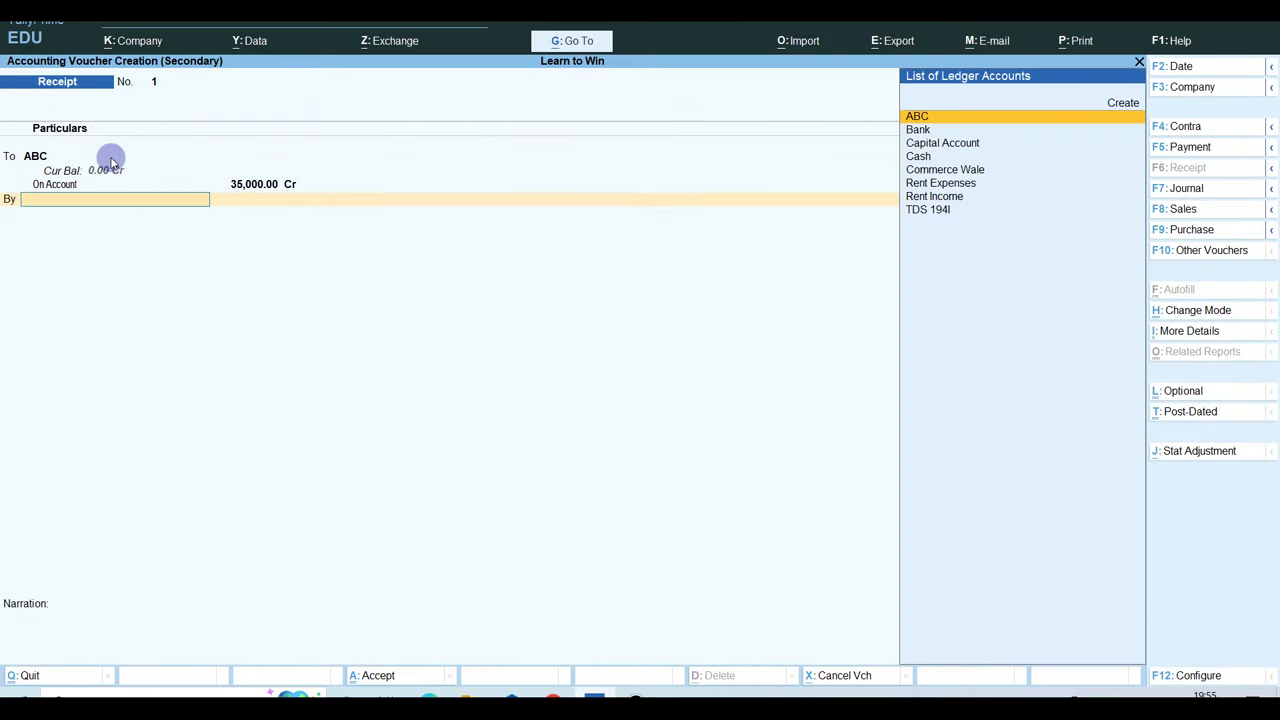
# - Debit Bank with 35,000 in the receipt voucher and save it
pyautogui.write('Ban')
pyautogui.press('Return')
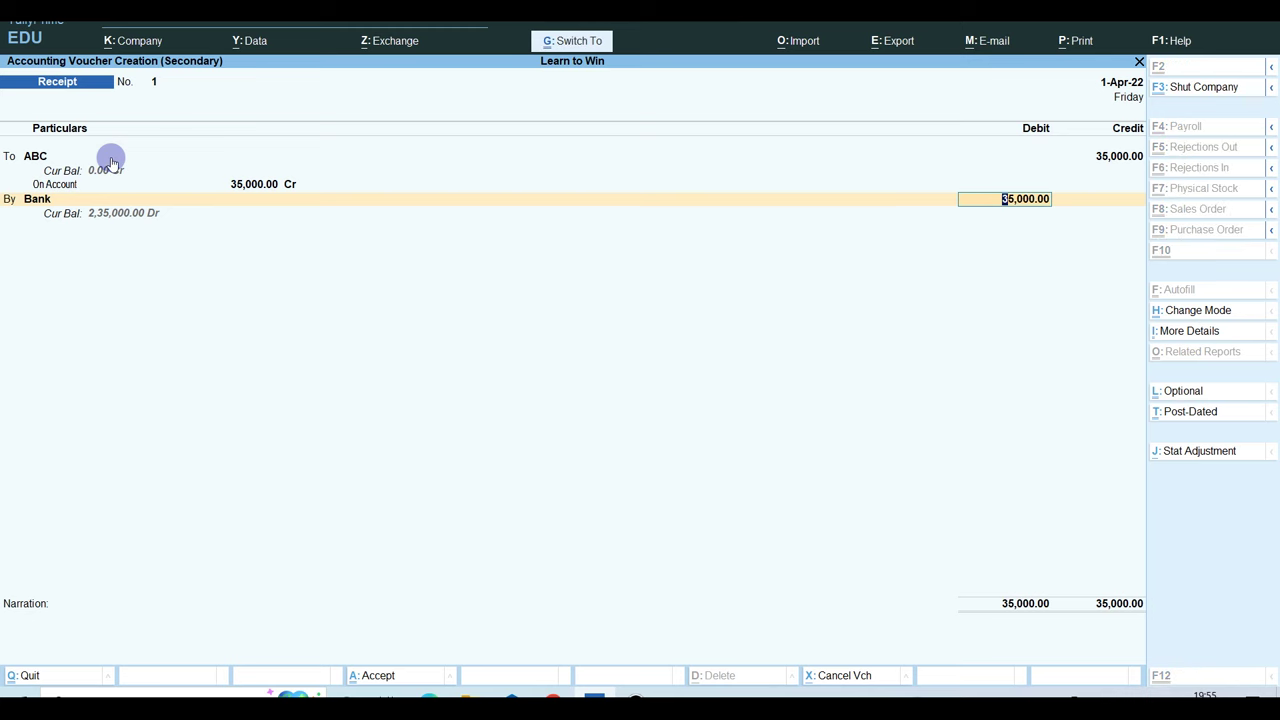
pyautogui.hotkey('ctrl', 'a')
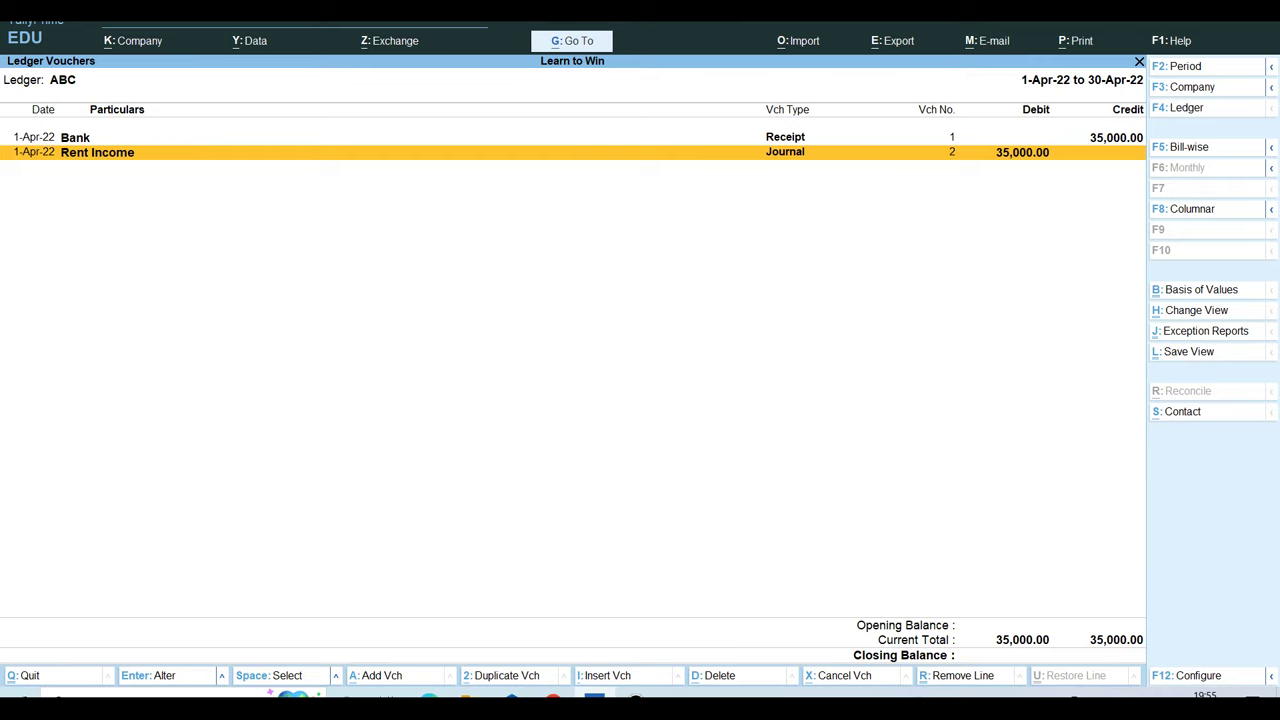
# - Reopen the rent income journal from the ABC ledger and set ABC's debit to 31,500, keeping the reference On Account
pyautogui.press('Return')
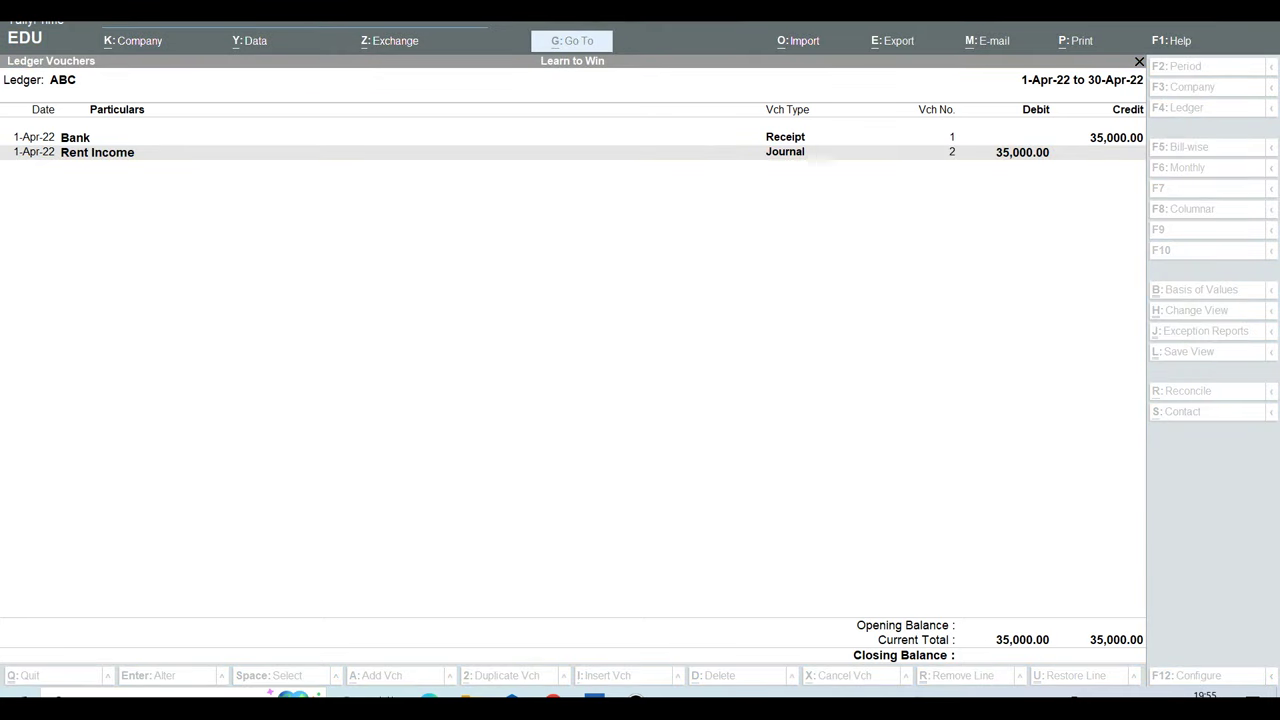
pyautogui.click(663, 103)
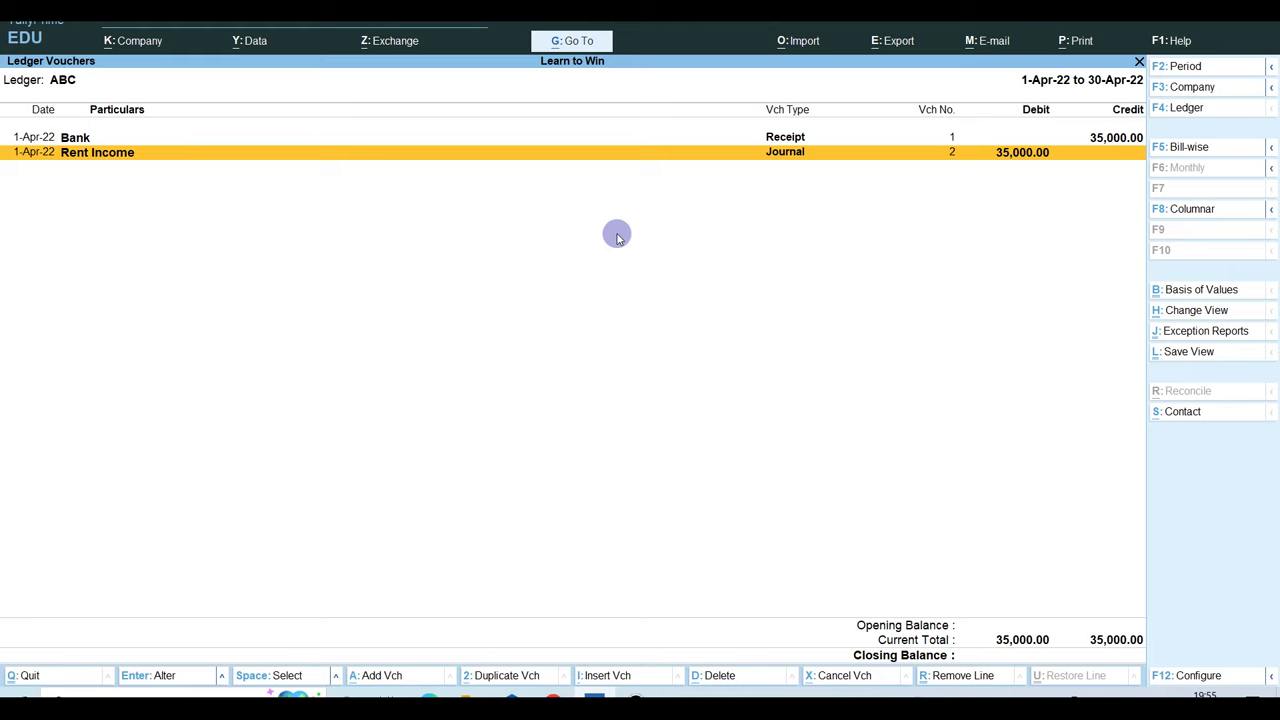
pyautogui.press('Return')
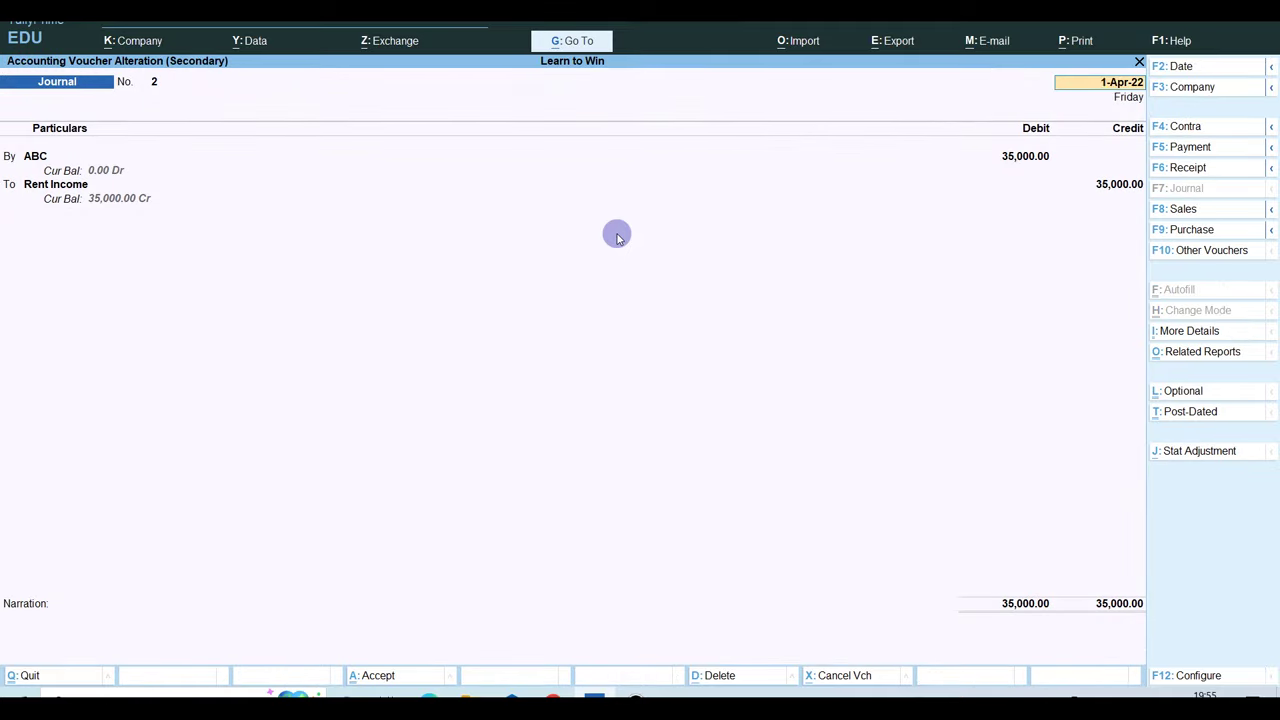
pyautogui.press('Return')
pyautogui.press('Return')
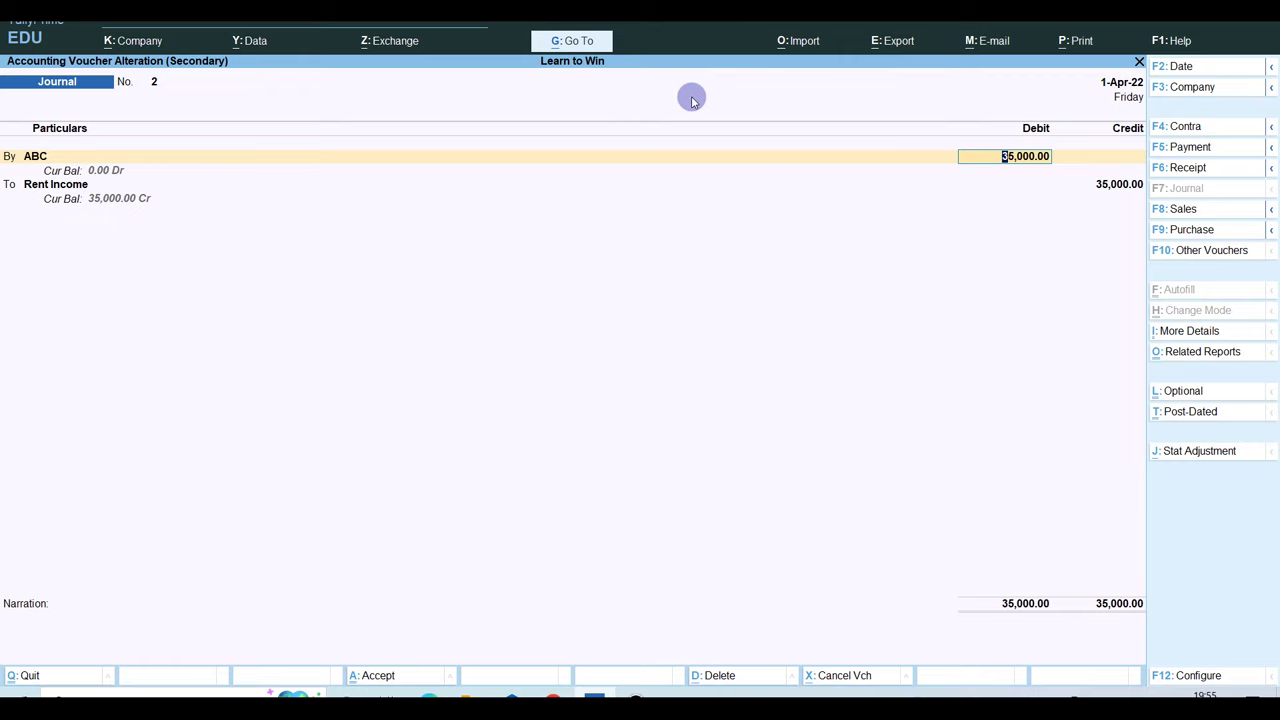
pyautogui.hotkey('ctrl', 'a')
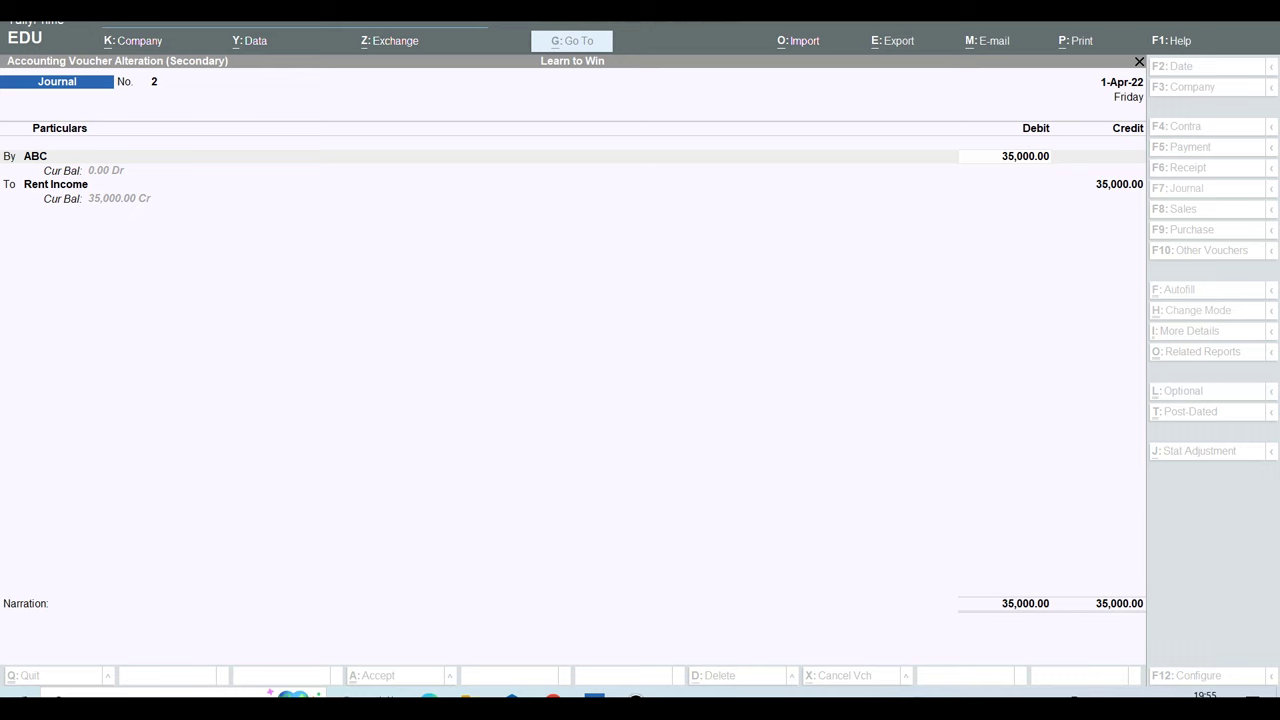
pyautogui.press('Escape')
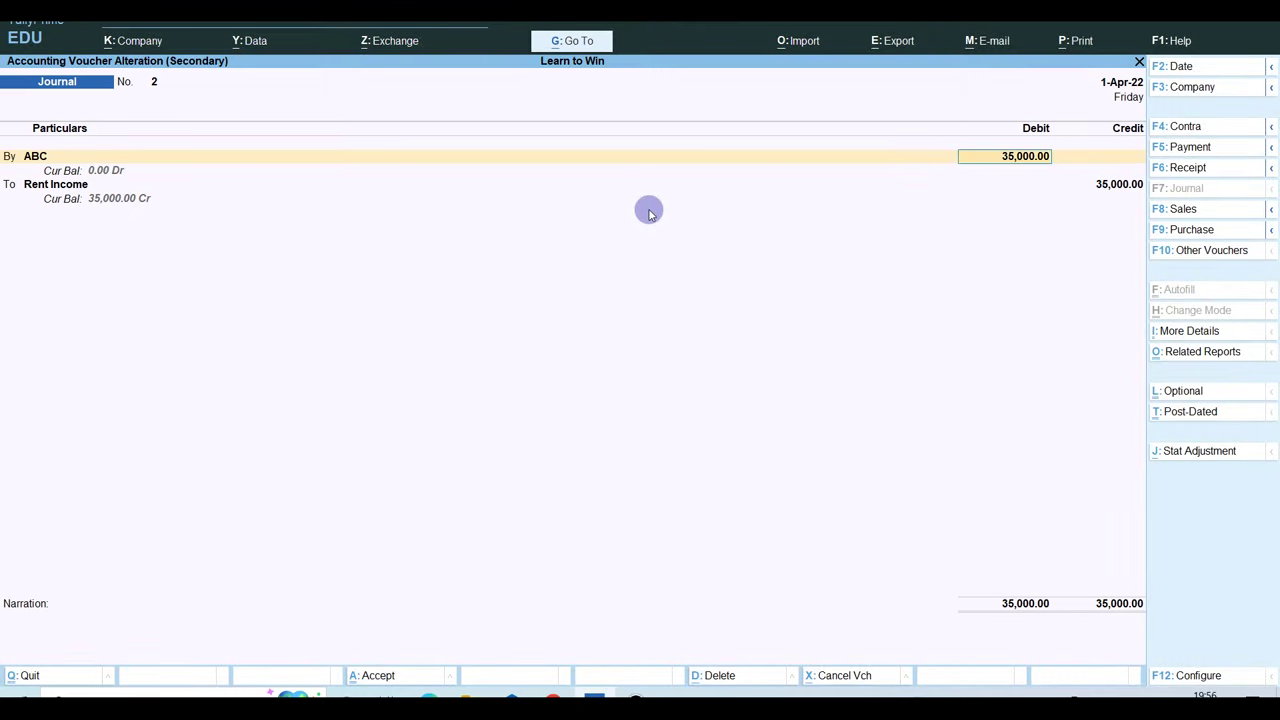
pyautogui.write('31,5')
pyautogui.write('00')
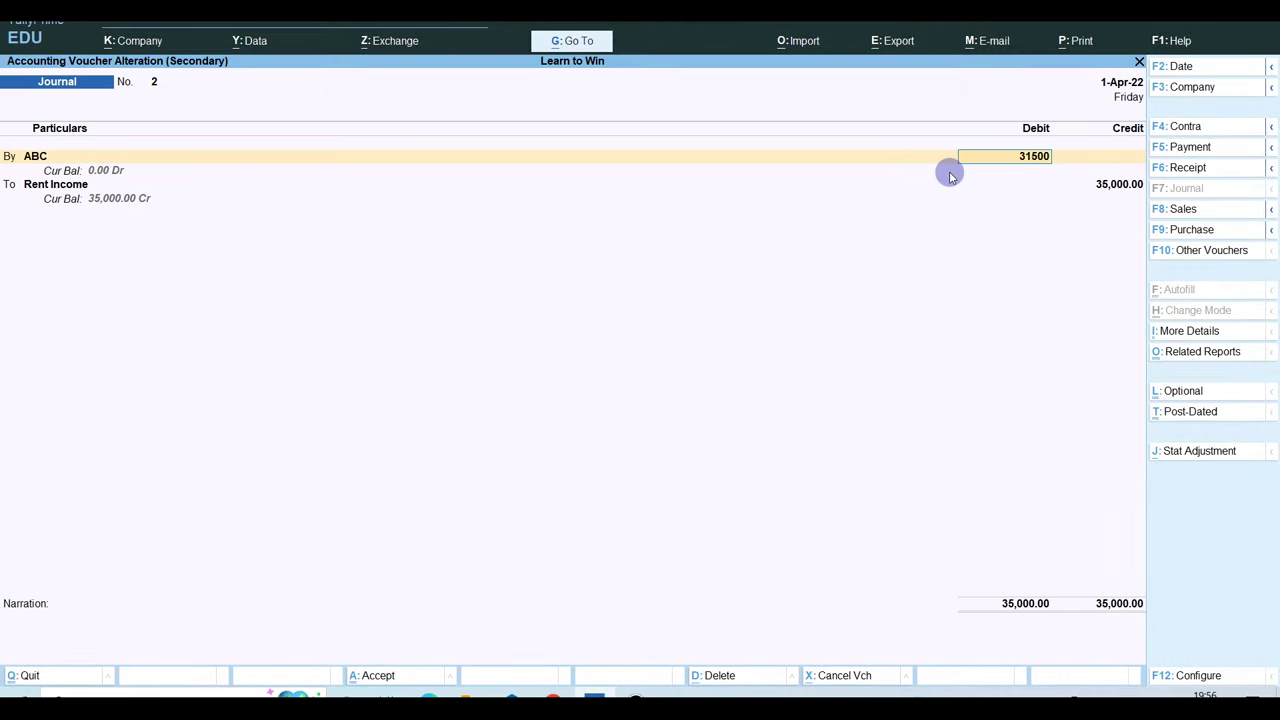
pyautogui.press('Return')
pyautogui.press('Return')
pyautogui.press('Return')
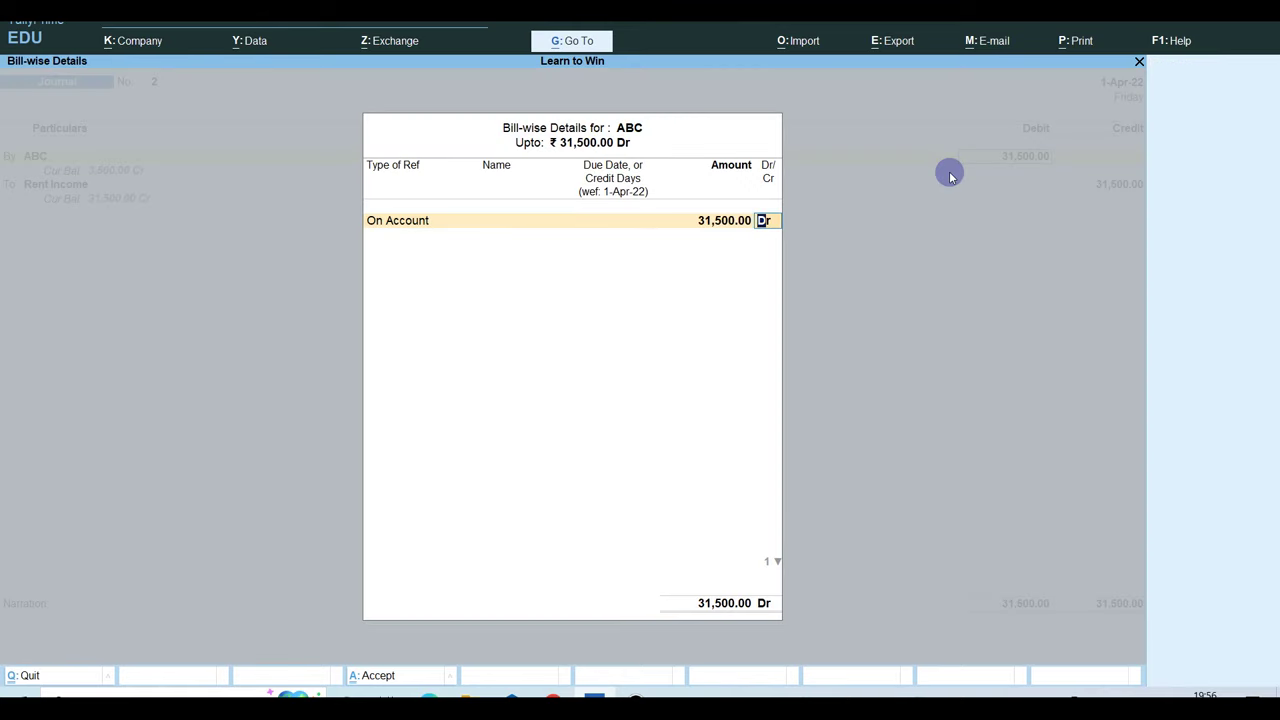
pyautogui.press('Return')
# - Debit TDS 194I with 3,500 in the rent income journal, below ABC's On Account entry
pyautogui.press('b')
pyautogui.press('Return')
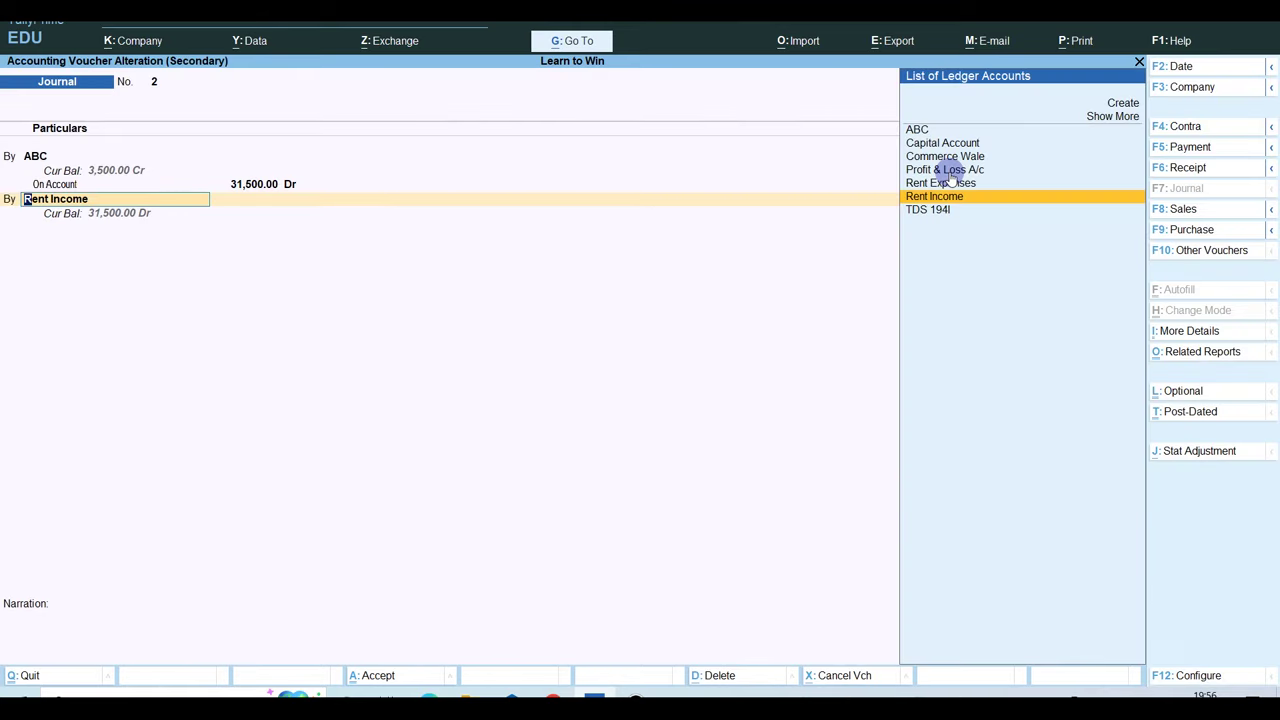
pyautogui.write('TDS')
pyautogui.press('Return')
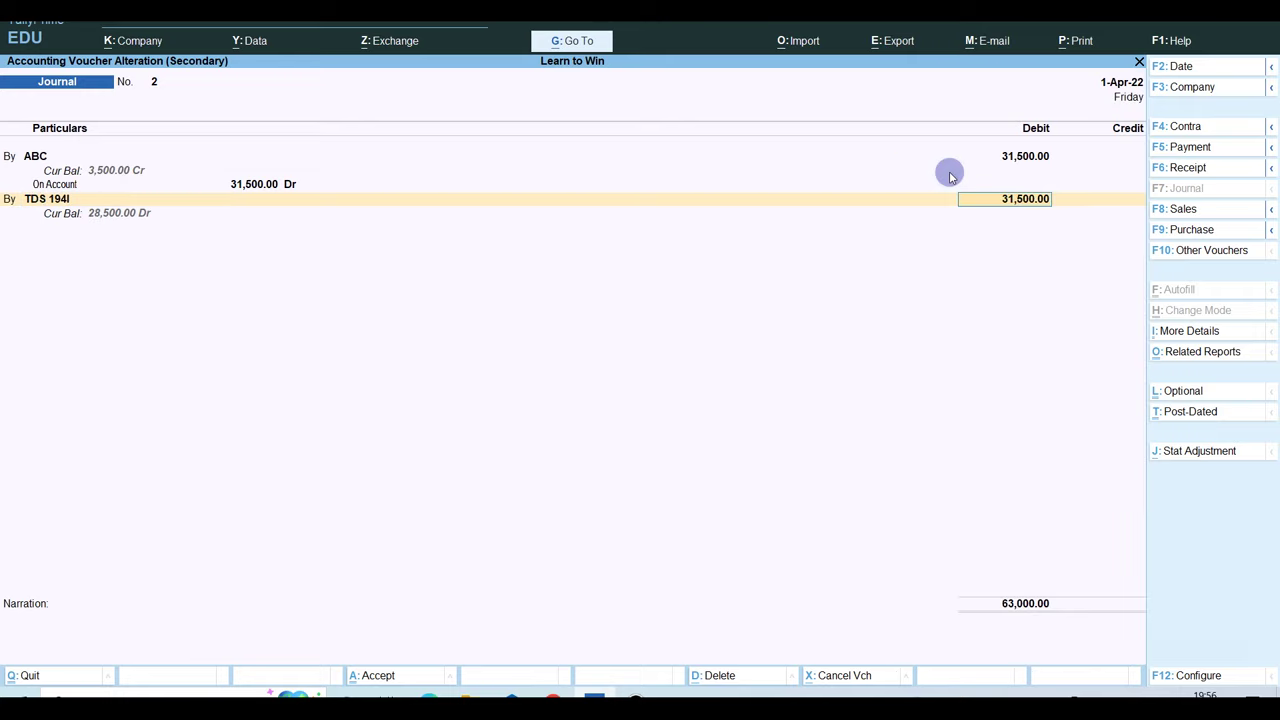
pyautogui.write('3500')
pyautogui.press('Return')
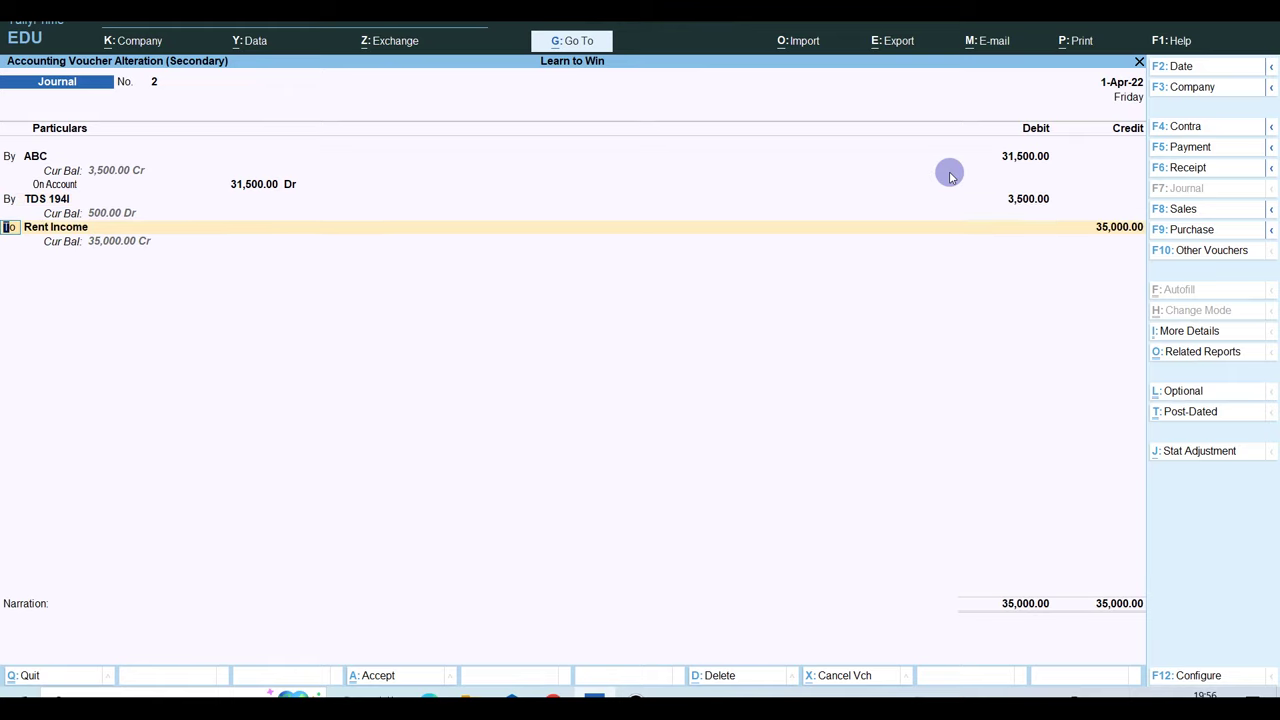
# - Credit Rent Income with 35,000 and save the journal without a narration
pyautogui.press('Return')
pyautogui.press('Return')
pyautogui.press('Return')
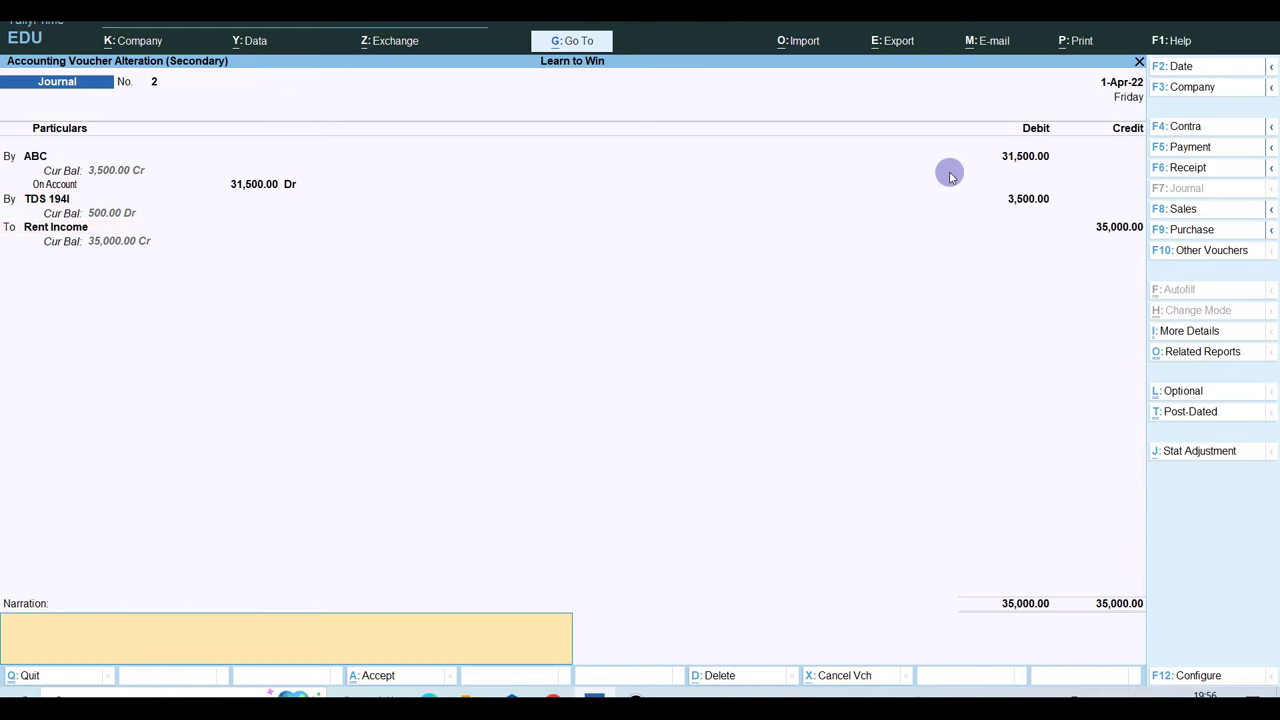
pyautogui.press('ctrl')
pyautogui.hotkey('ctrl', 'a')
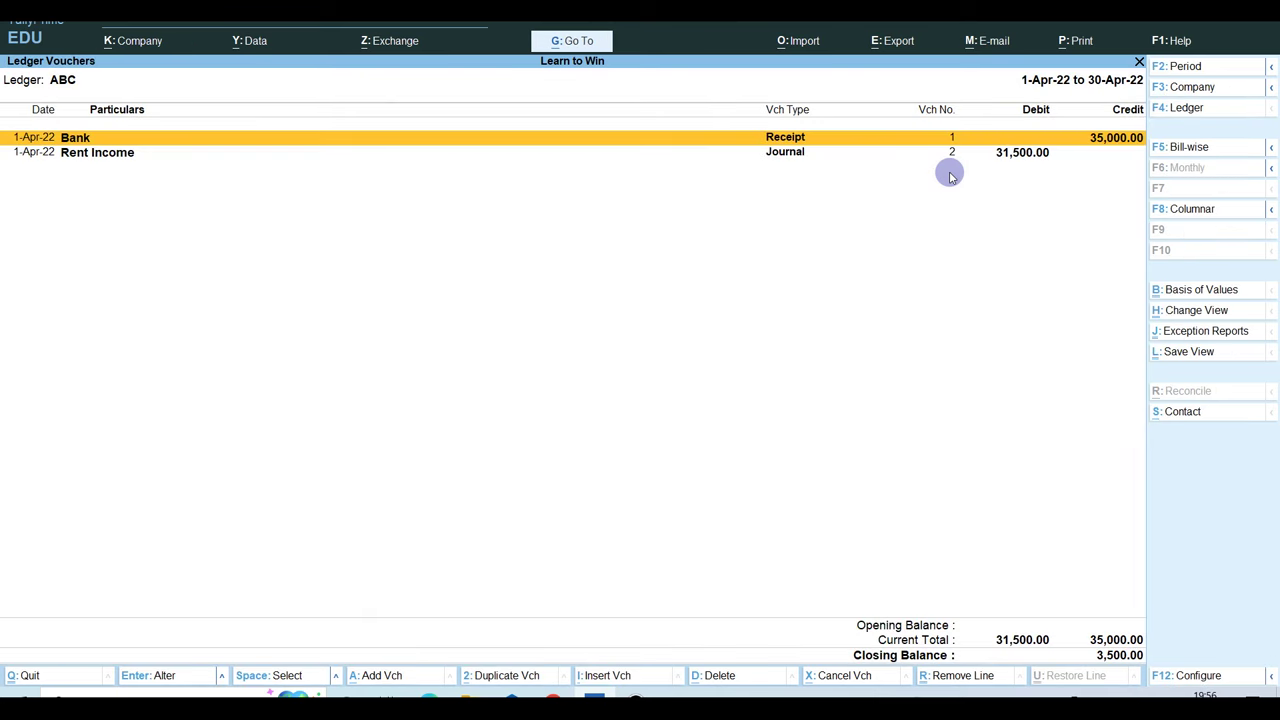
# - Change the receipt voucher in the ABC ledger to 31,500 for both ABC, On Account, and Bank, and save it
pyautogui.press('Down')
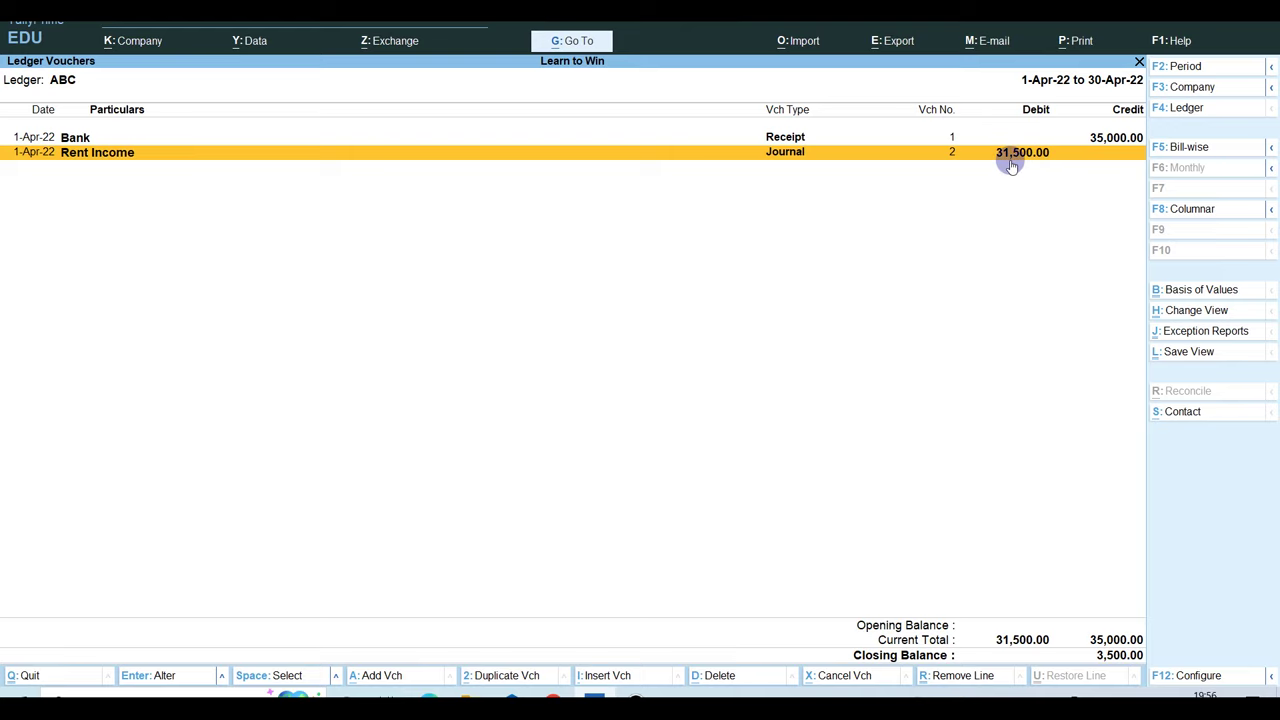
pyautogui.press('Up')
pyautogui.press('Return')
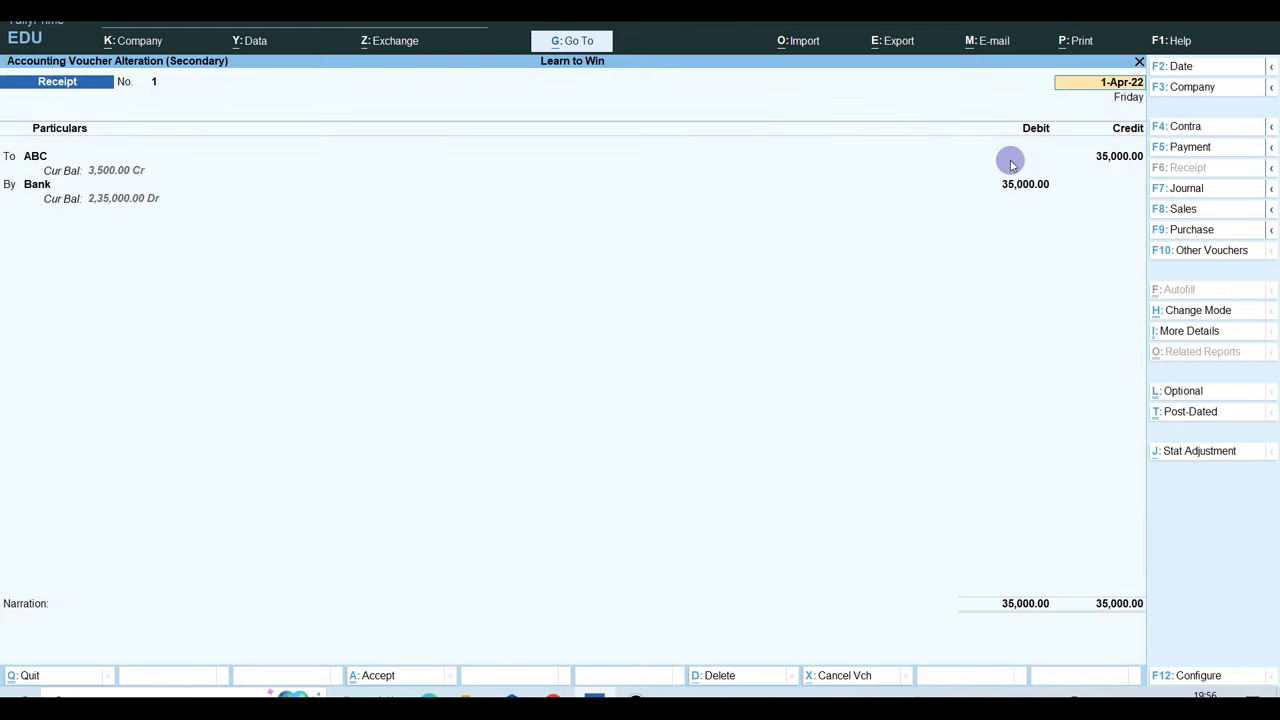
pyautogui.press('Return')
pyautogui.press('Return')
pyautogui.write('31500')
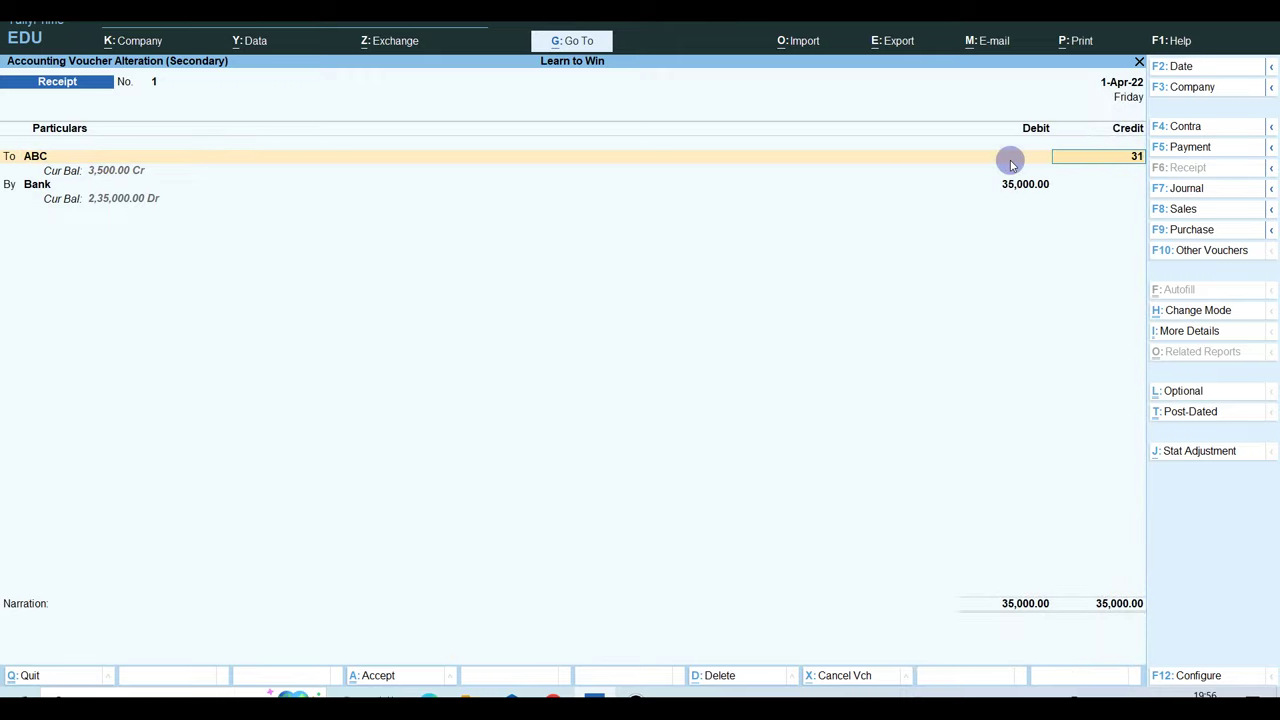
pyautogui.press('Return')
pyautogui.press('Return')
pyautogui.press('Return')
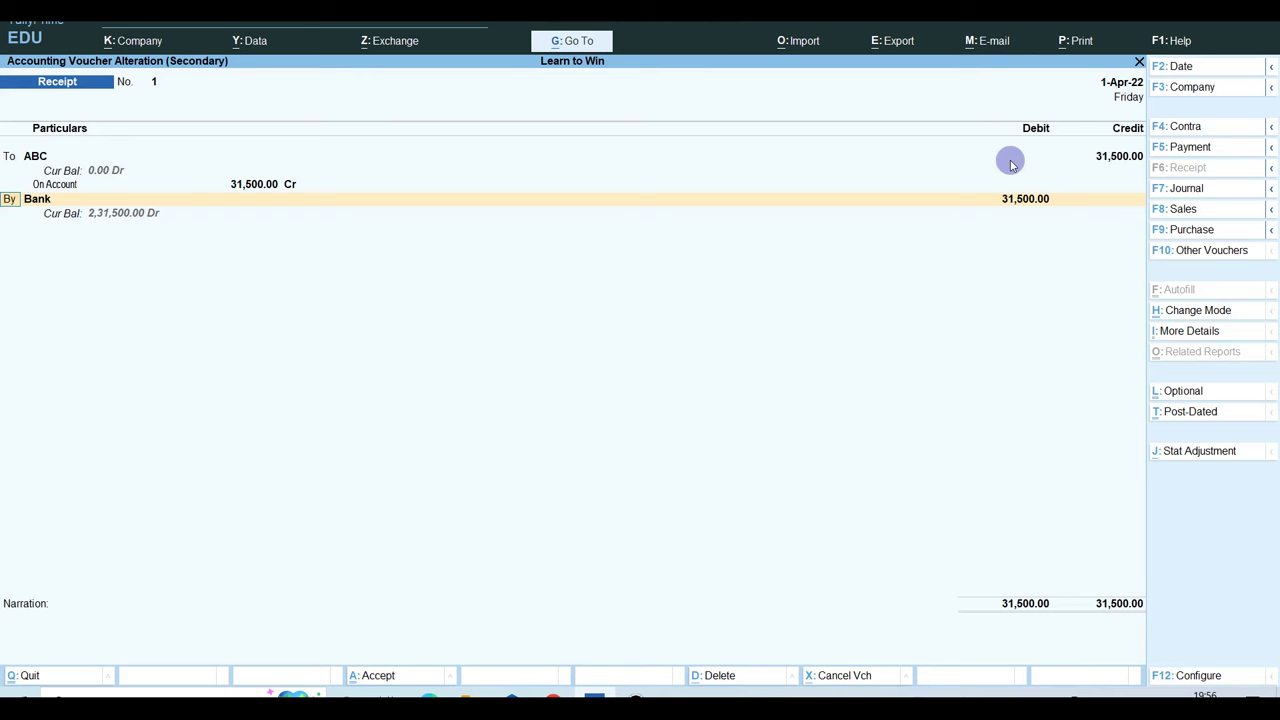
pyautogui.hotkey('ctrl', 'a')
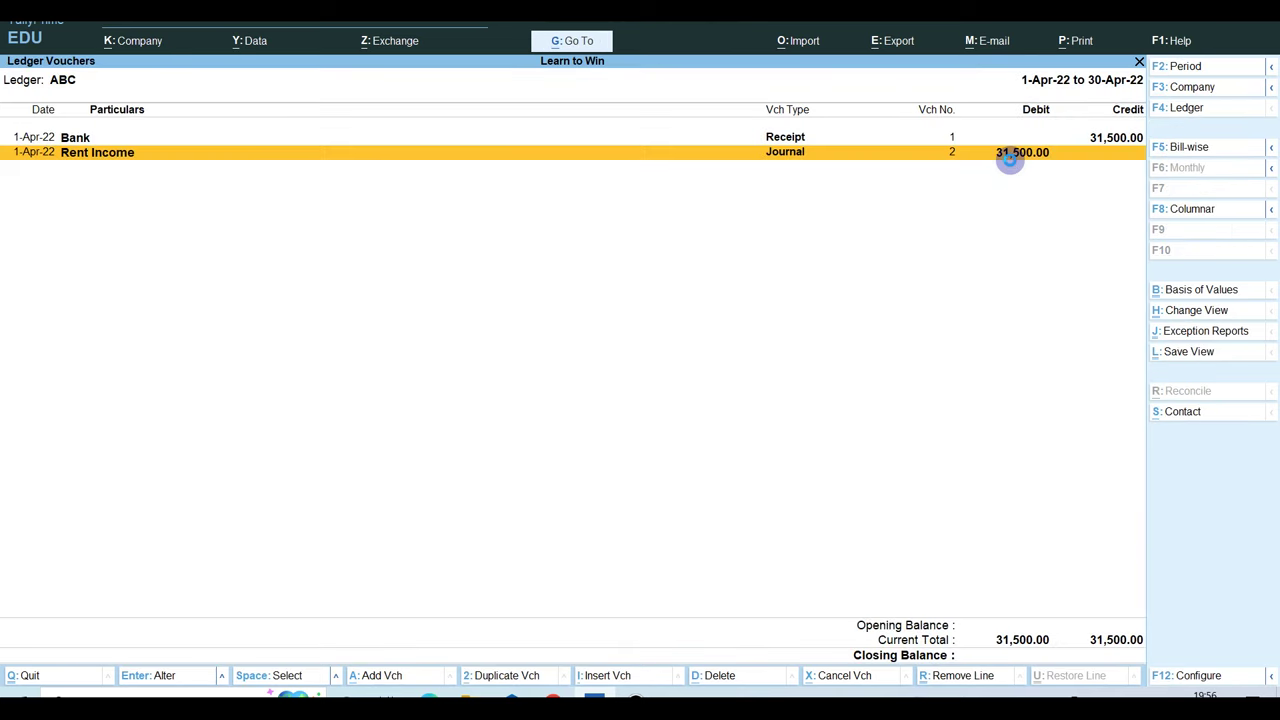
# - Close the ABC ledger and its group summaries, and examine the Profit & Loss and Current Liabilities figures in the Balance Sheet
pyautogui.press('Escape')
pyautogui.press('Escape')
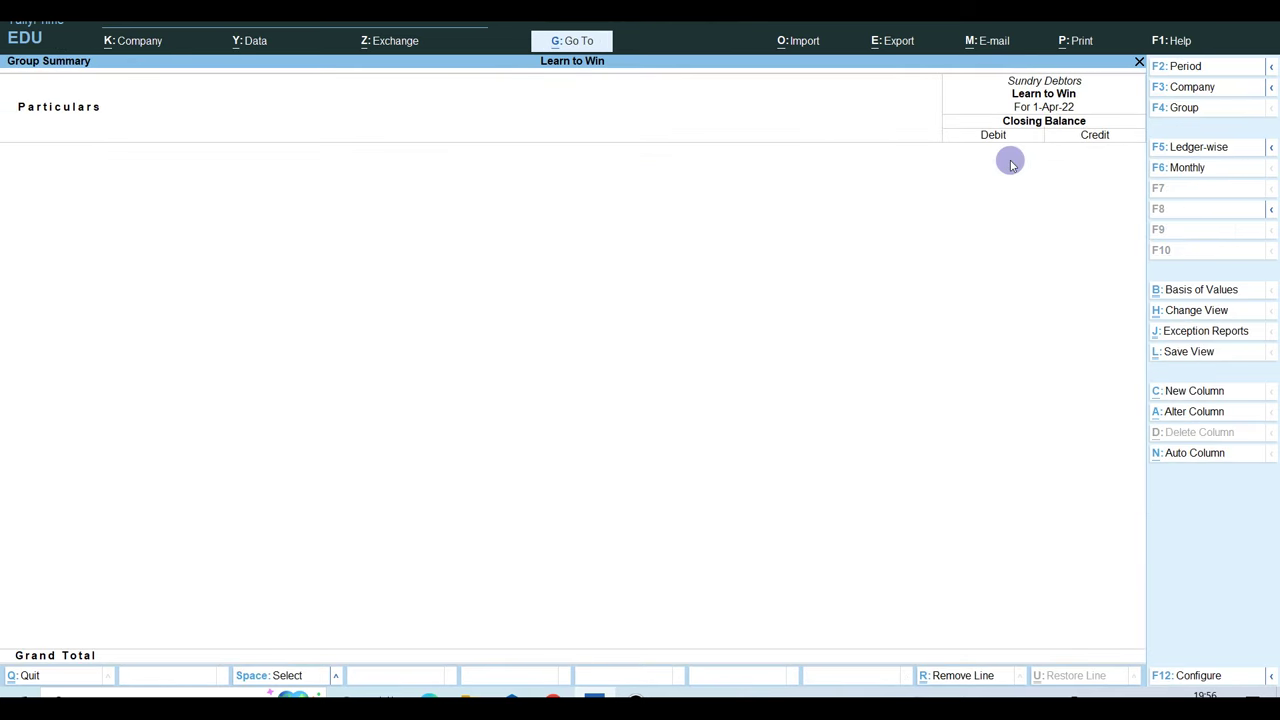
pyautogui.press('Escape')
pyautogui.press('Escape')
pyautogui.press('Left')
pyautogui.press('Down')
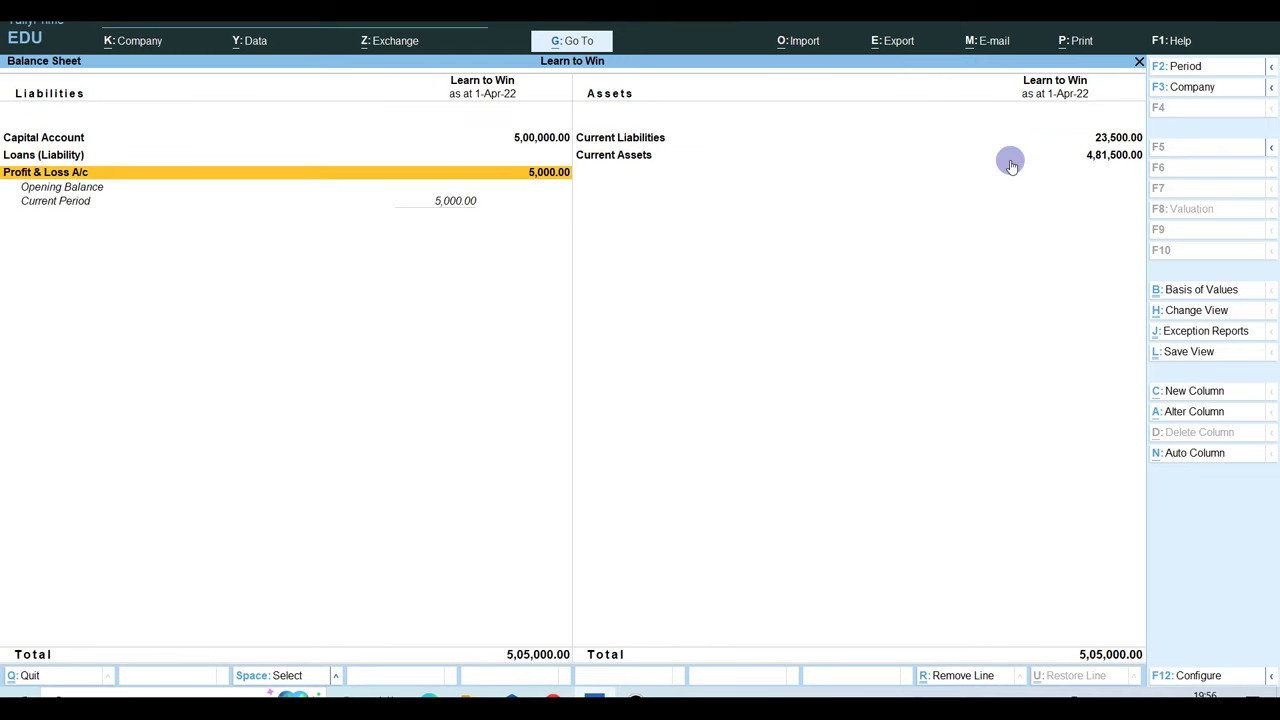
pyautogui.press('Escape')
pyautogui.press('Return')
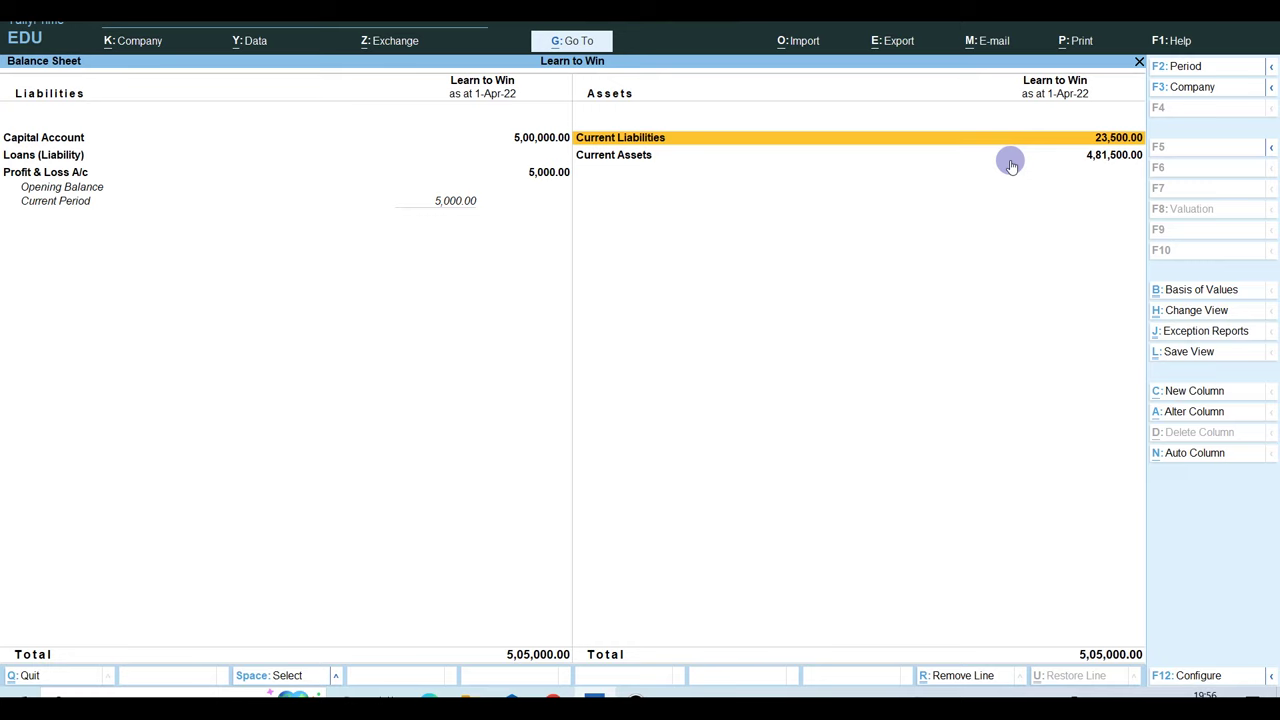
# - Drill down from Current Liabilities through Duties & Taxes to the April vouchers of TDS 194I and compare the rent income and expense entries
pyautogui.press('Return')
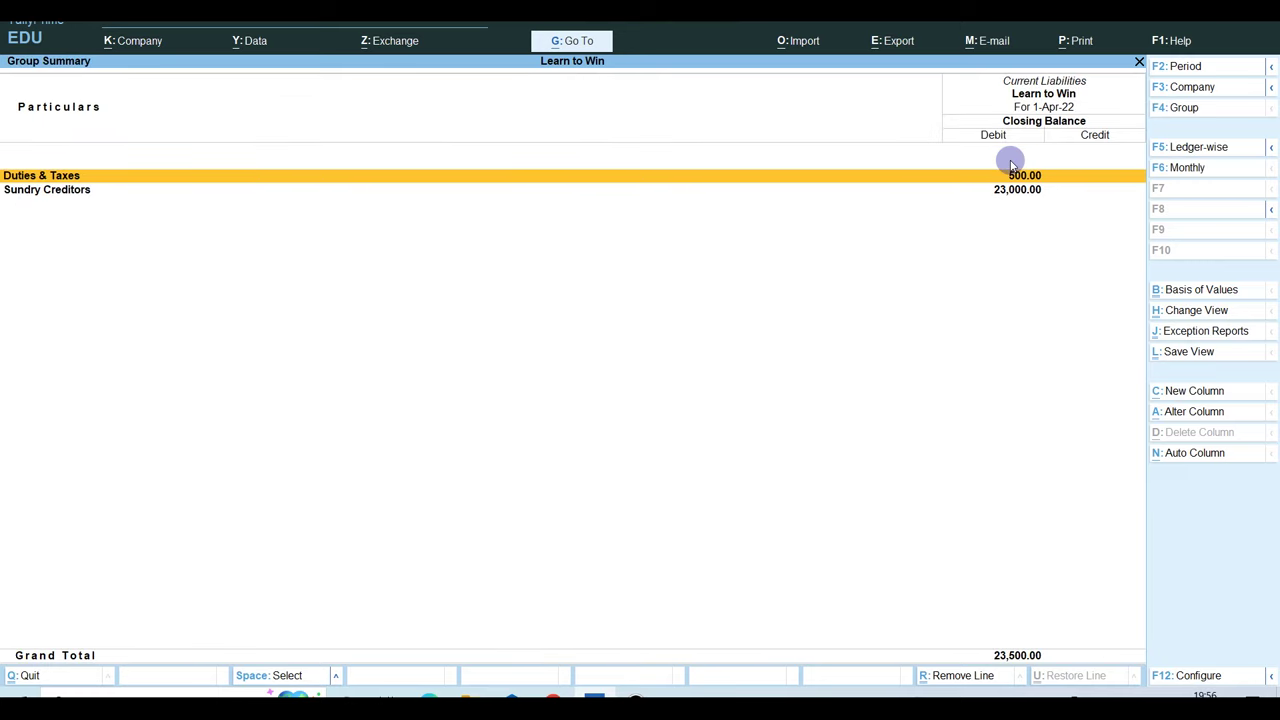
pyautogui.press('Return')
pyautogui.press('Return')
pyautogui.press('Return')
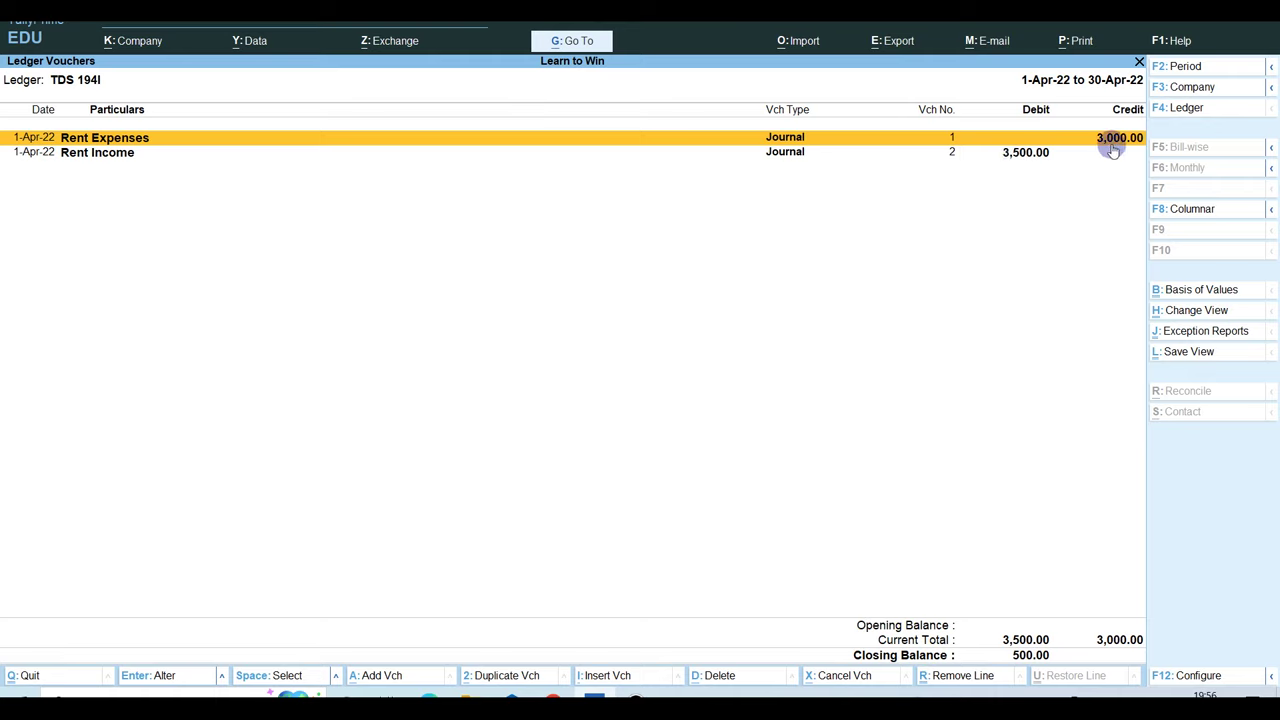
pyautogui.click(1020, 158)
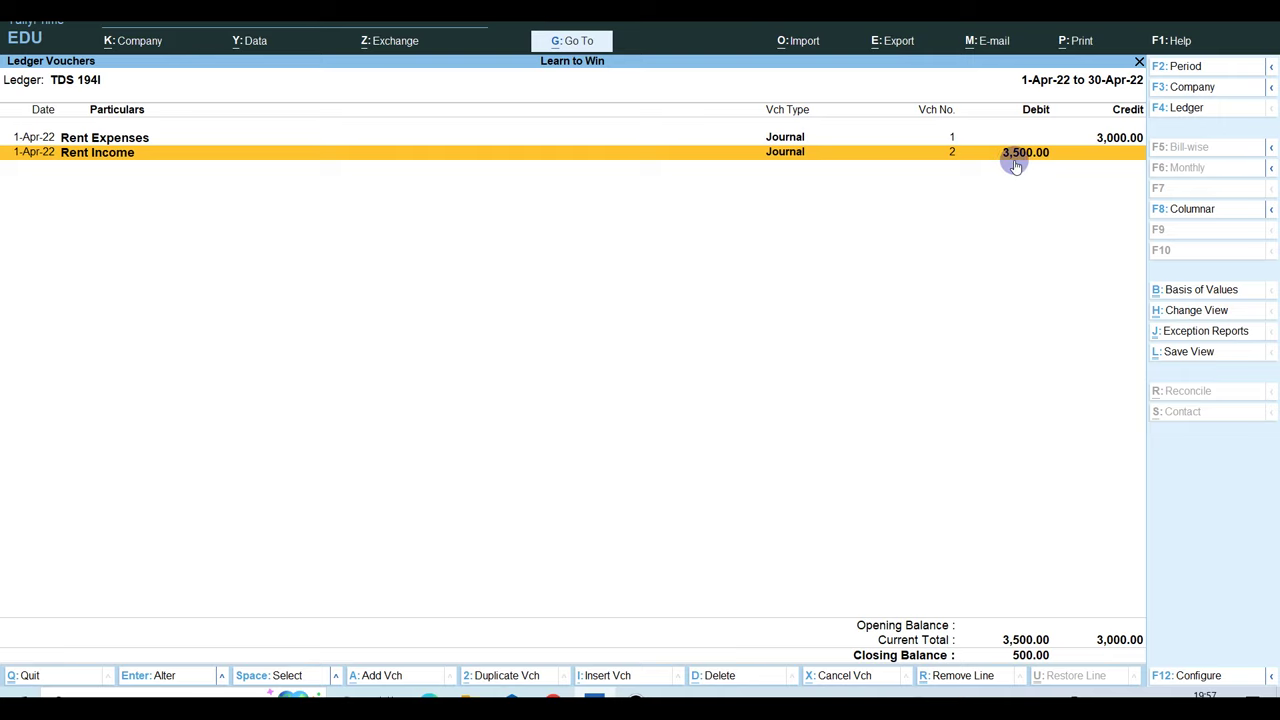
pyautogui.click(1110, 140)
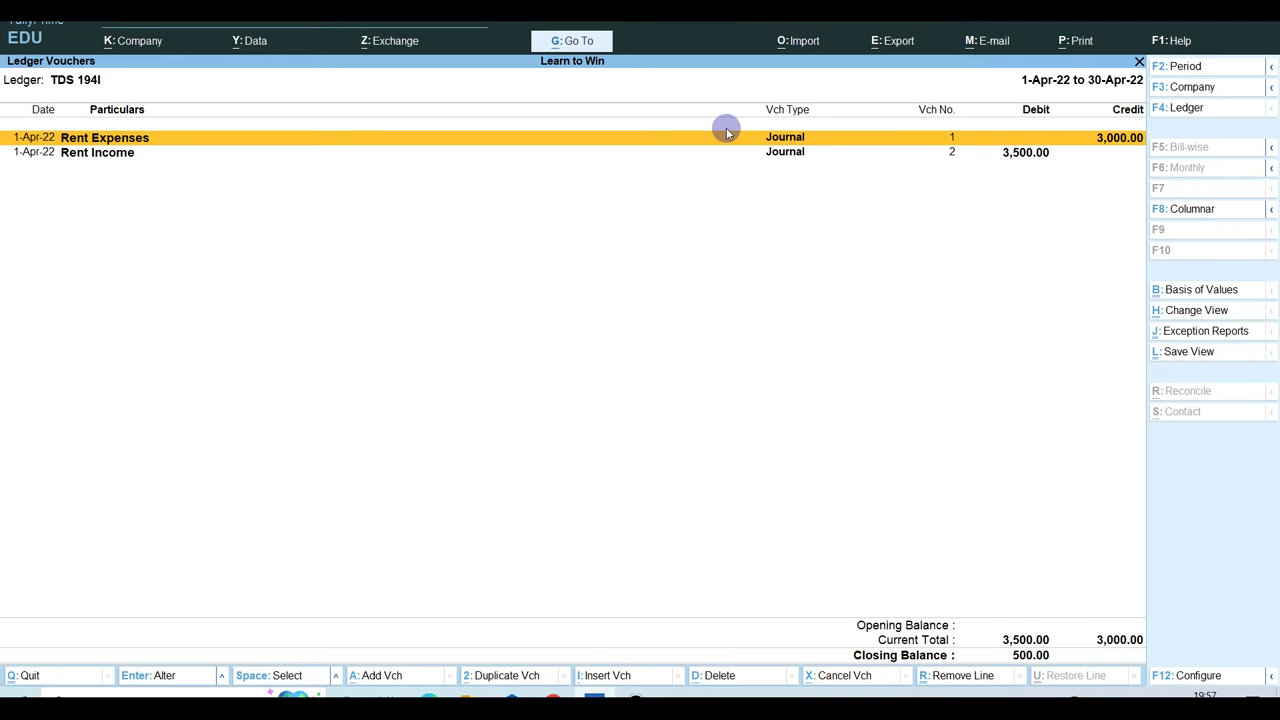
# - Close the TDS 194I reports and the Balance Sheet, returning to the Gateway of Tally
pyautogui.press('Escape')
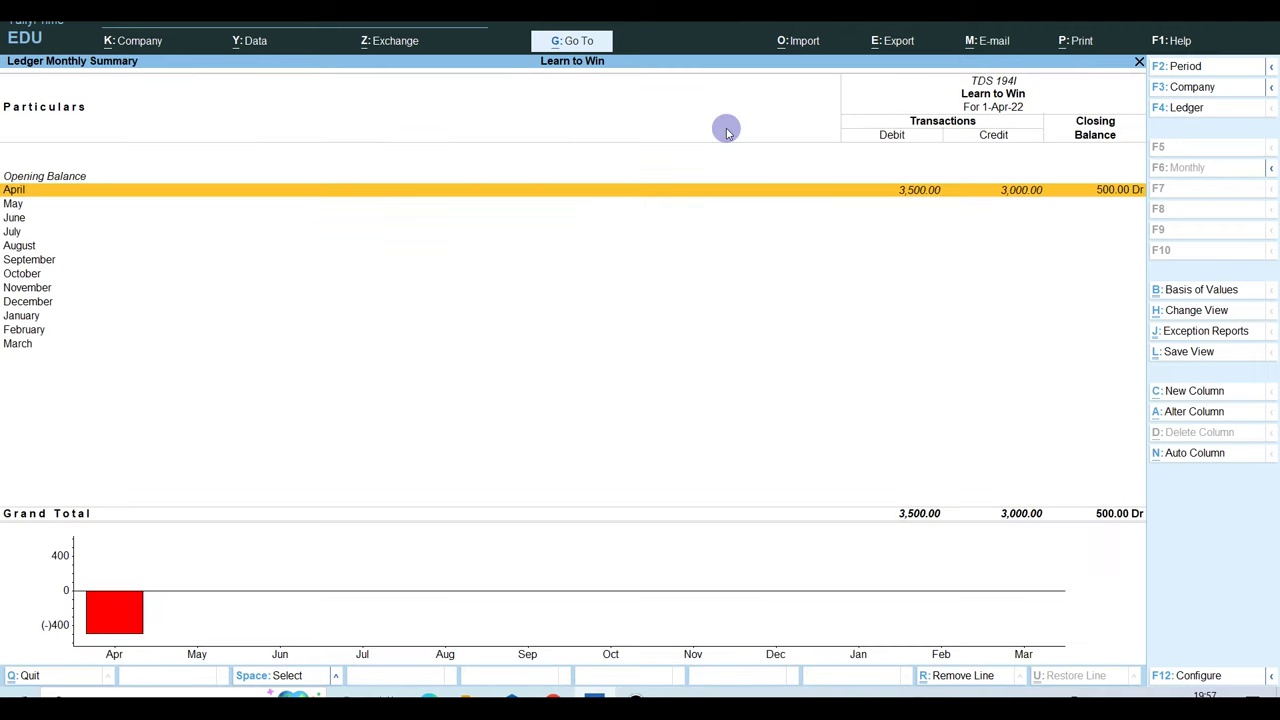
pyautogui.press('Escape')
pyautogui.press('Escape')
pyautogui.press('Escape')
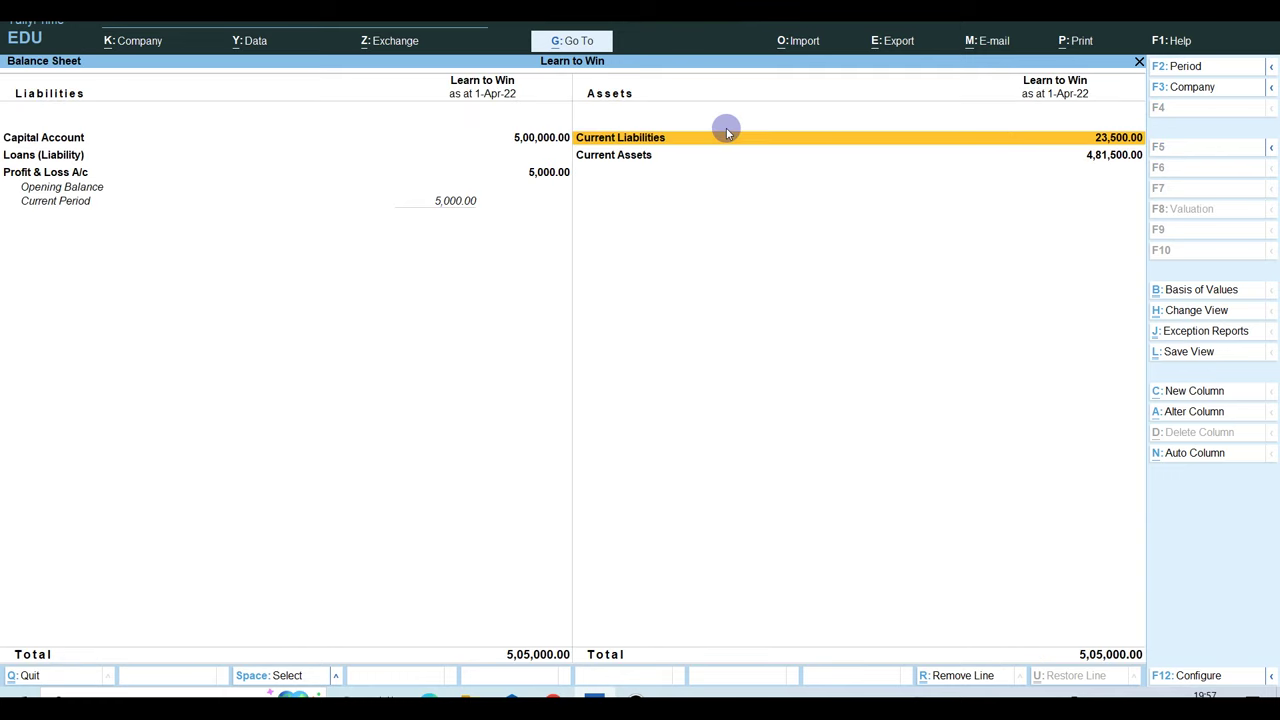
pyautogui.press('Escape')
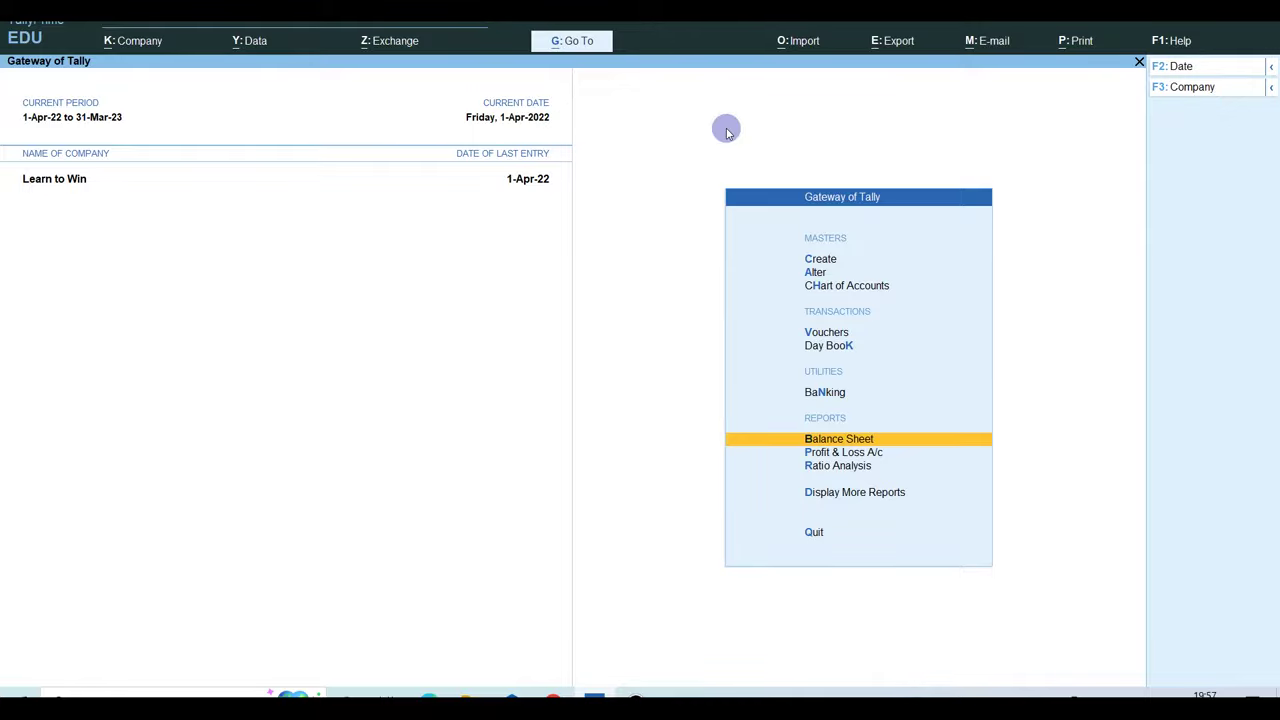
pyautogui.press('Escape')
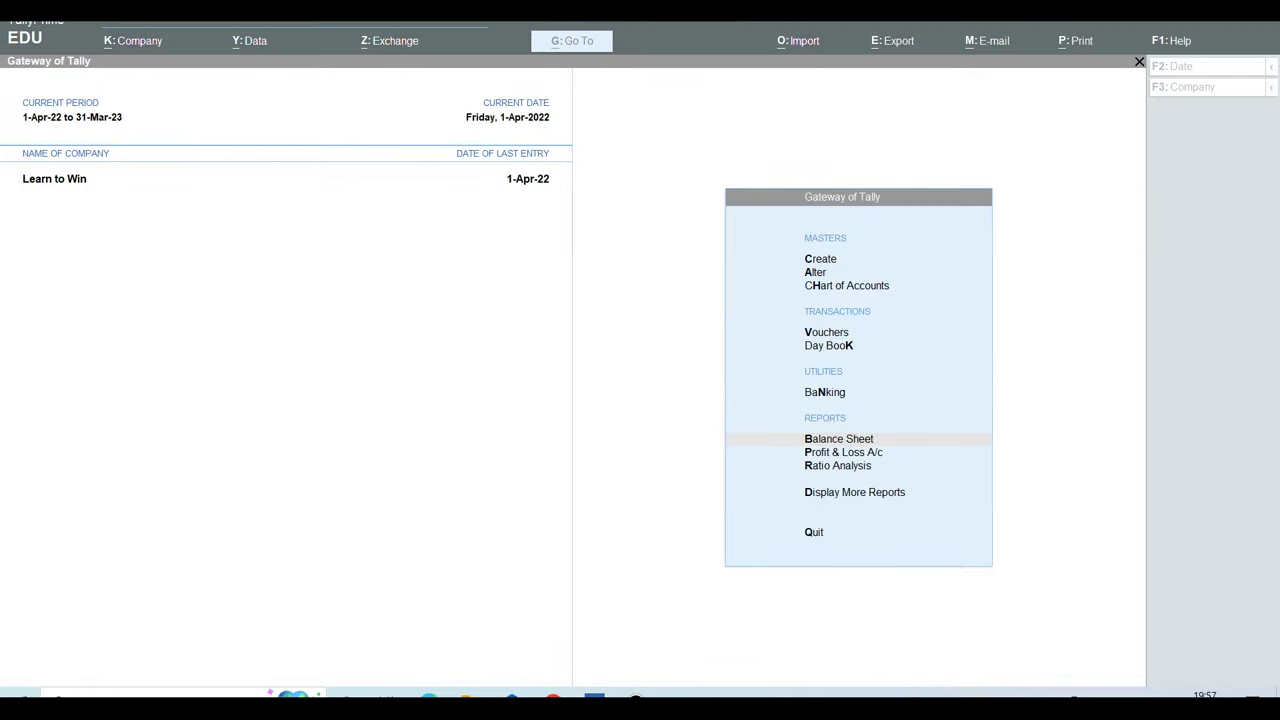